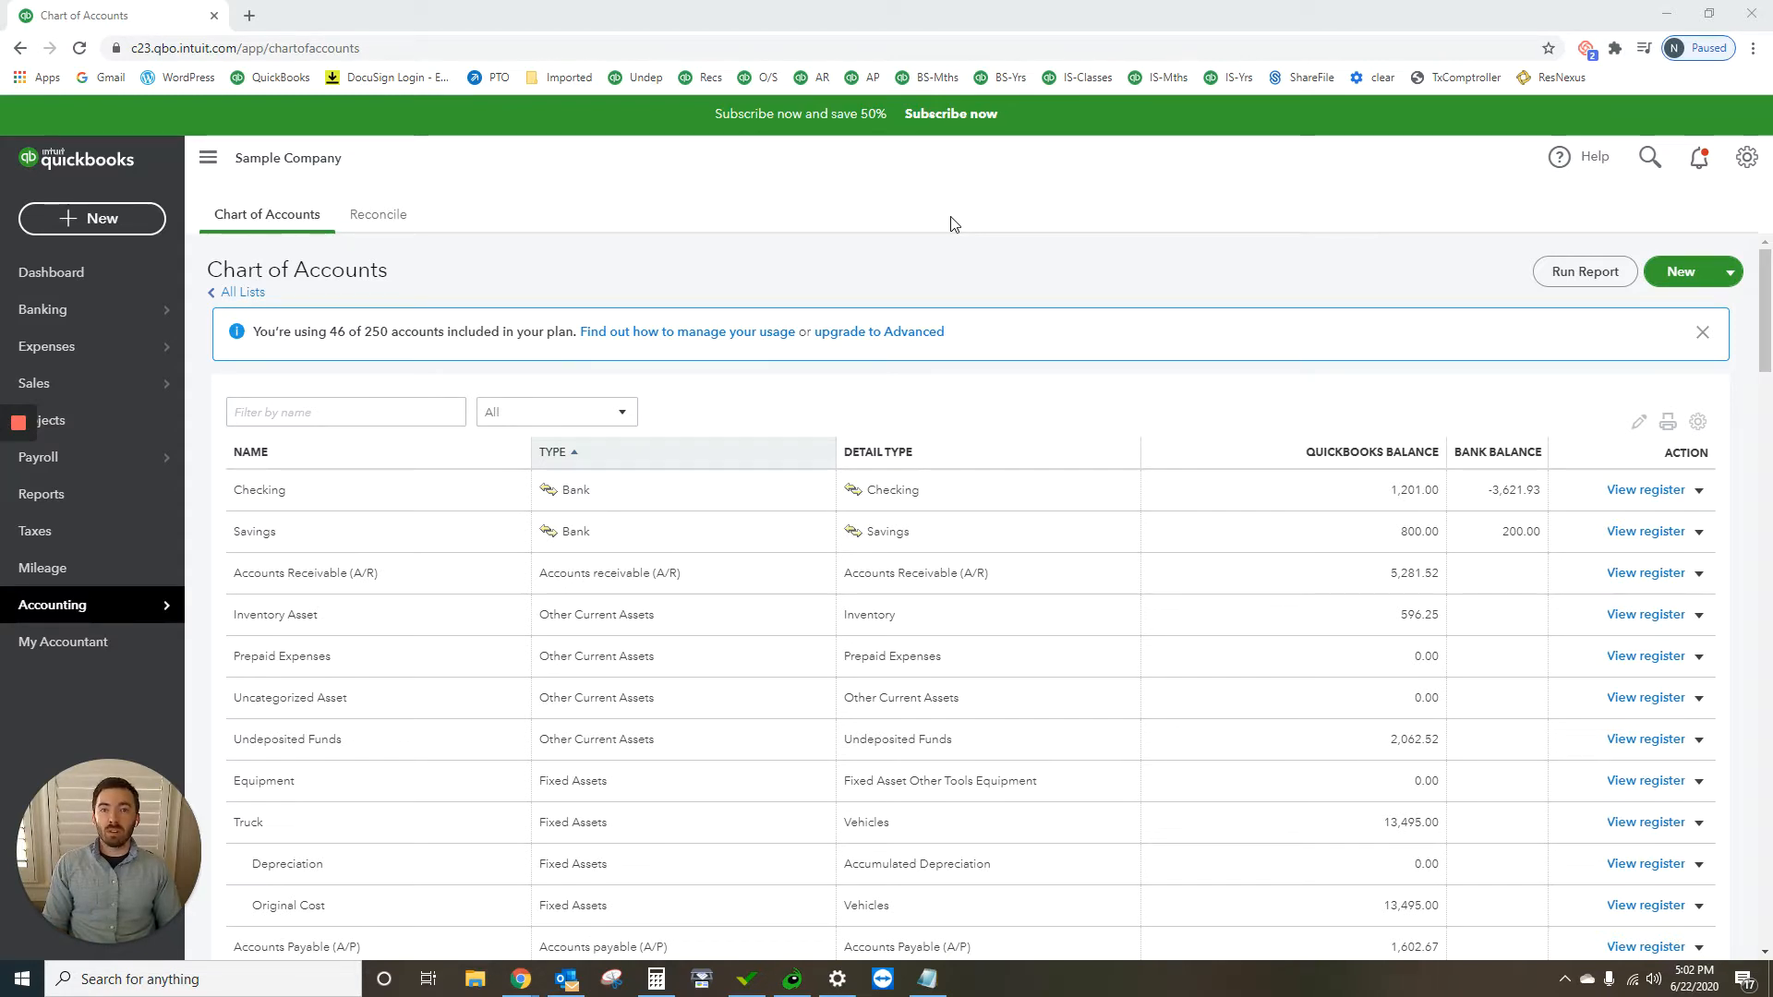
Step: Check the tractor purchase figures in Notepad, and open the 06/22/2020 A Rental bank transaction for $1,200.00 in QuickBooks
{"action": "left_click", "coordinate": [926, 980]}
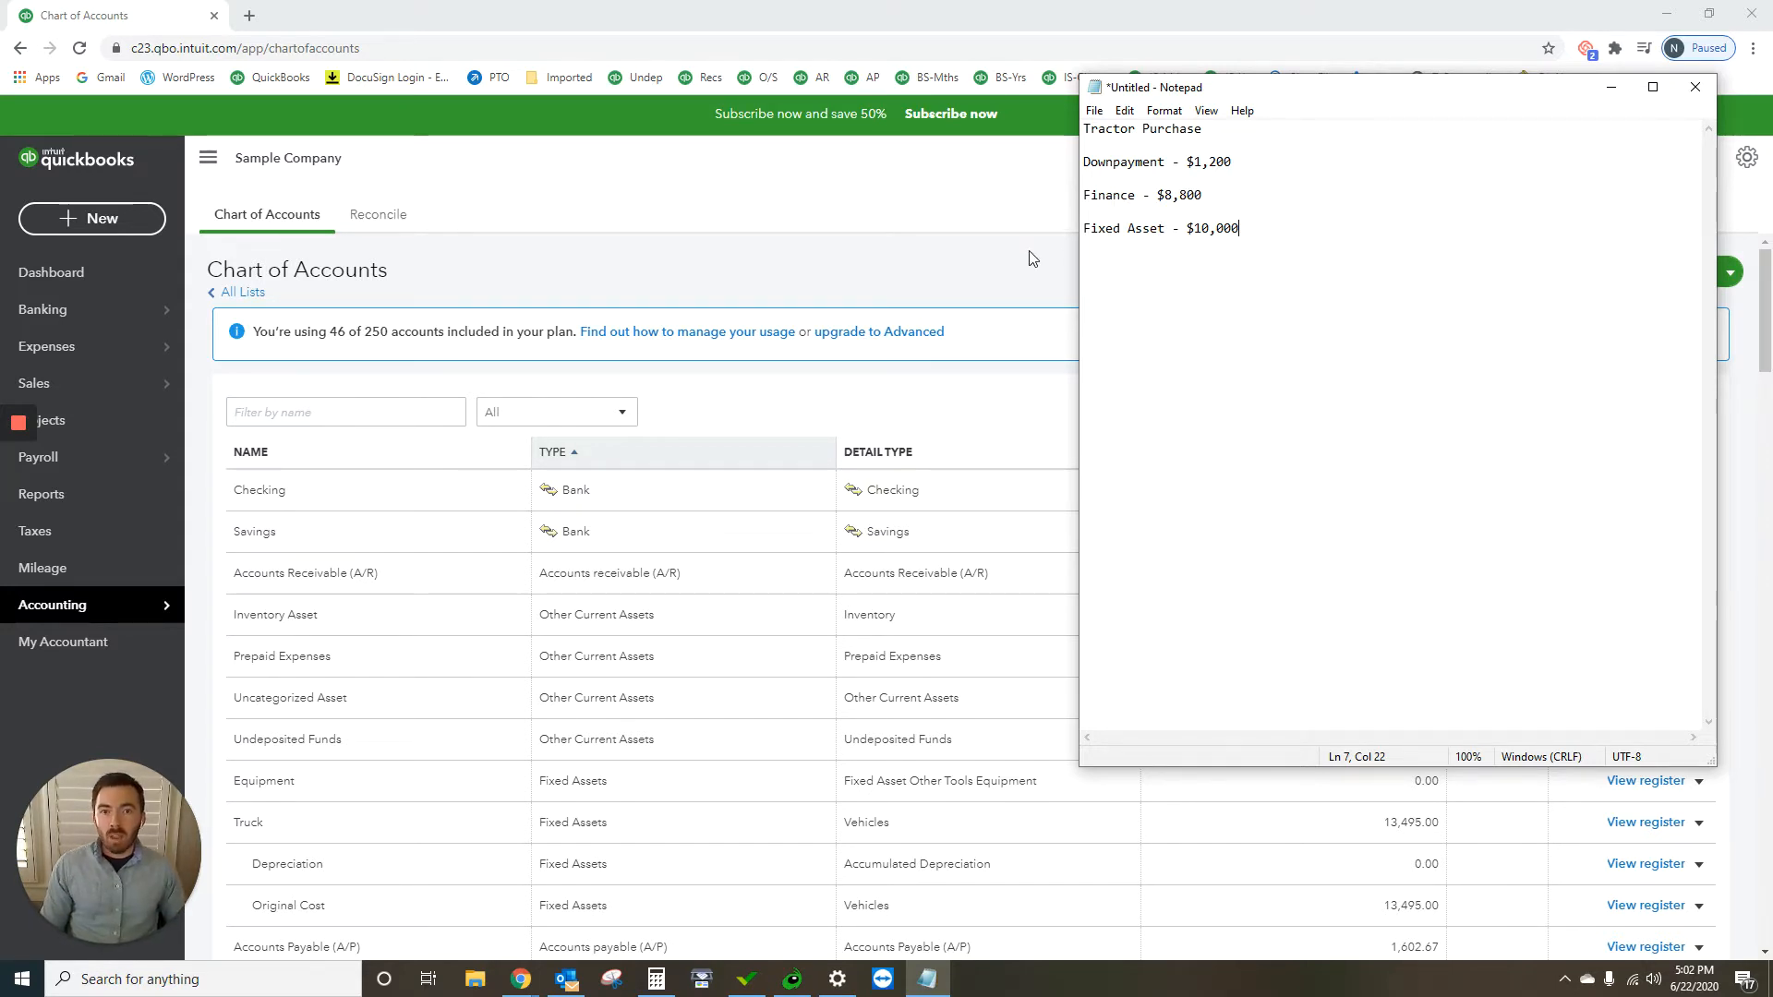
{"action": "left_click", "coordinate": [905, 256]}
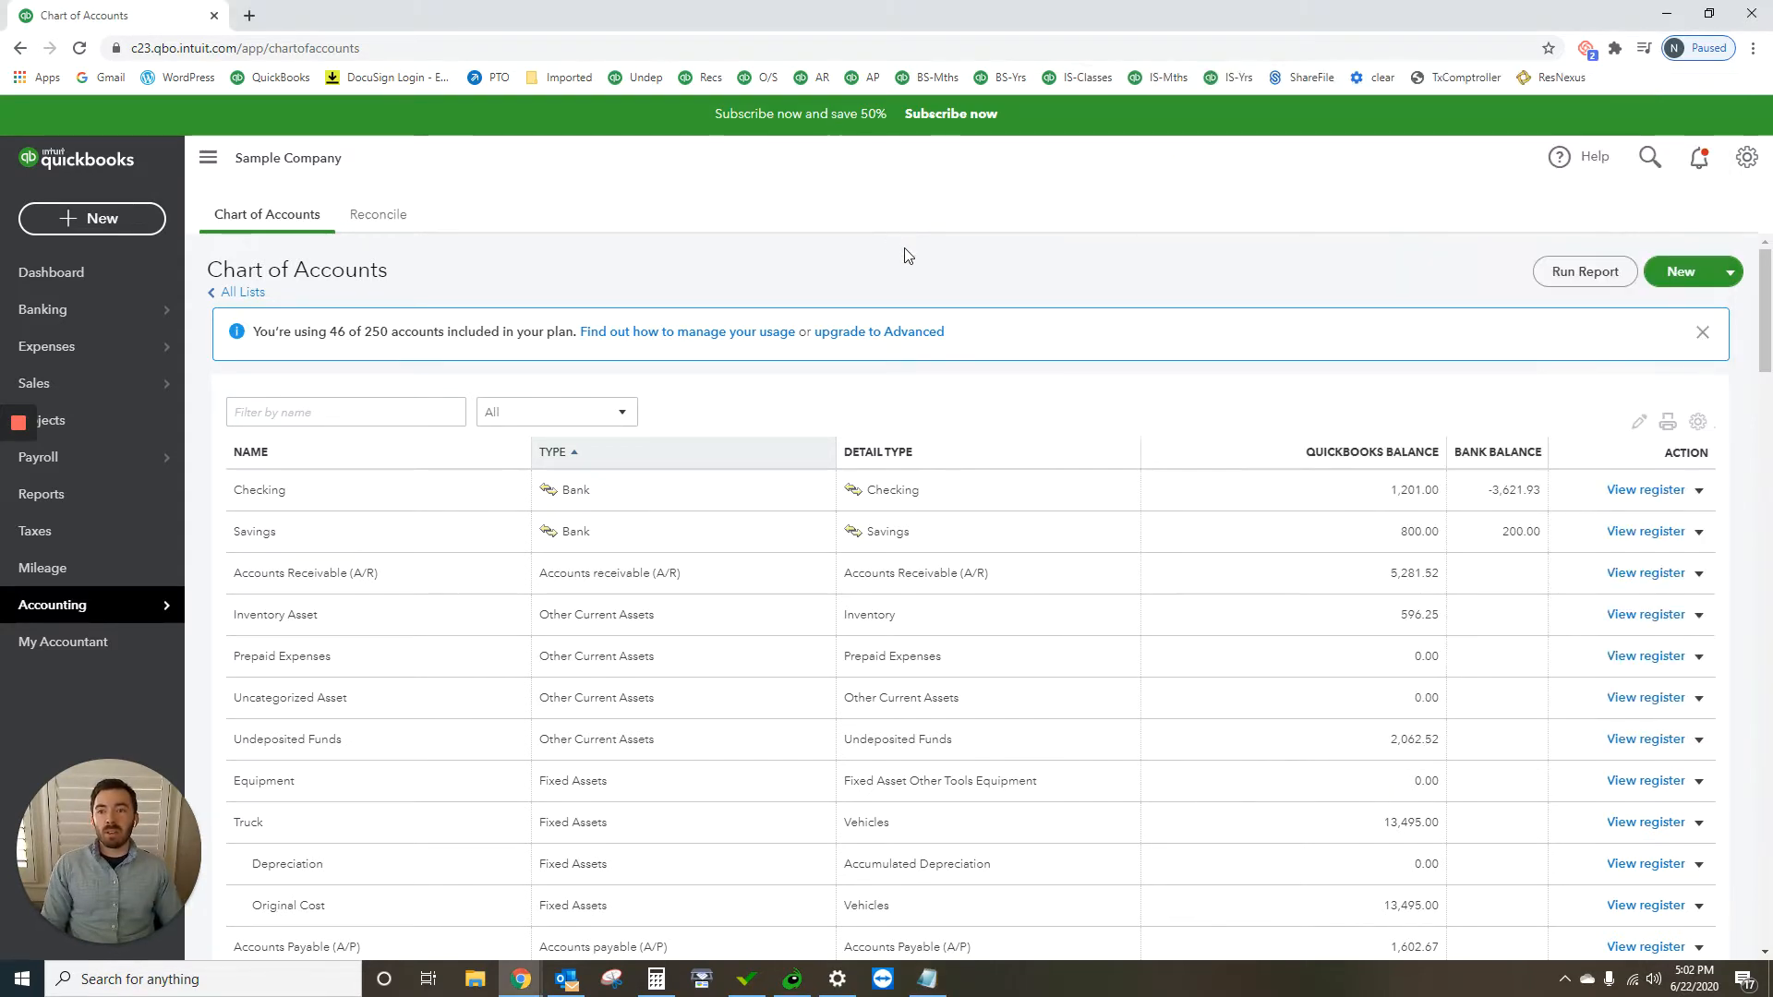
{"action": "mouse_move", "coordinate": [130, 314]}
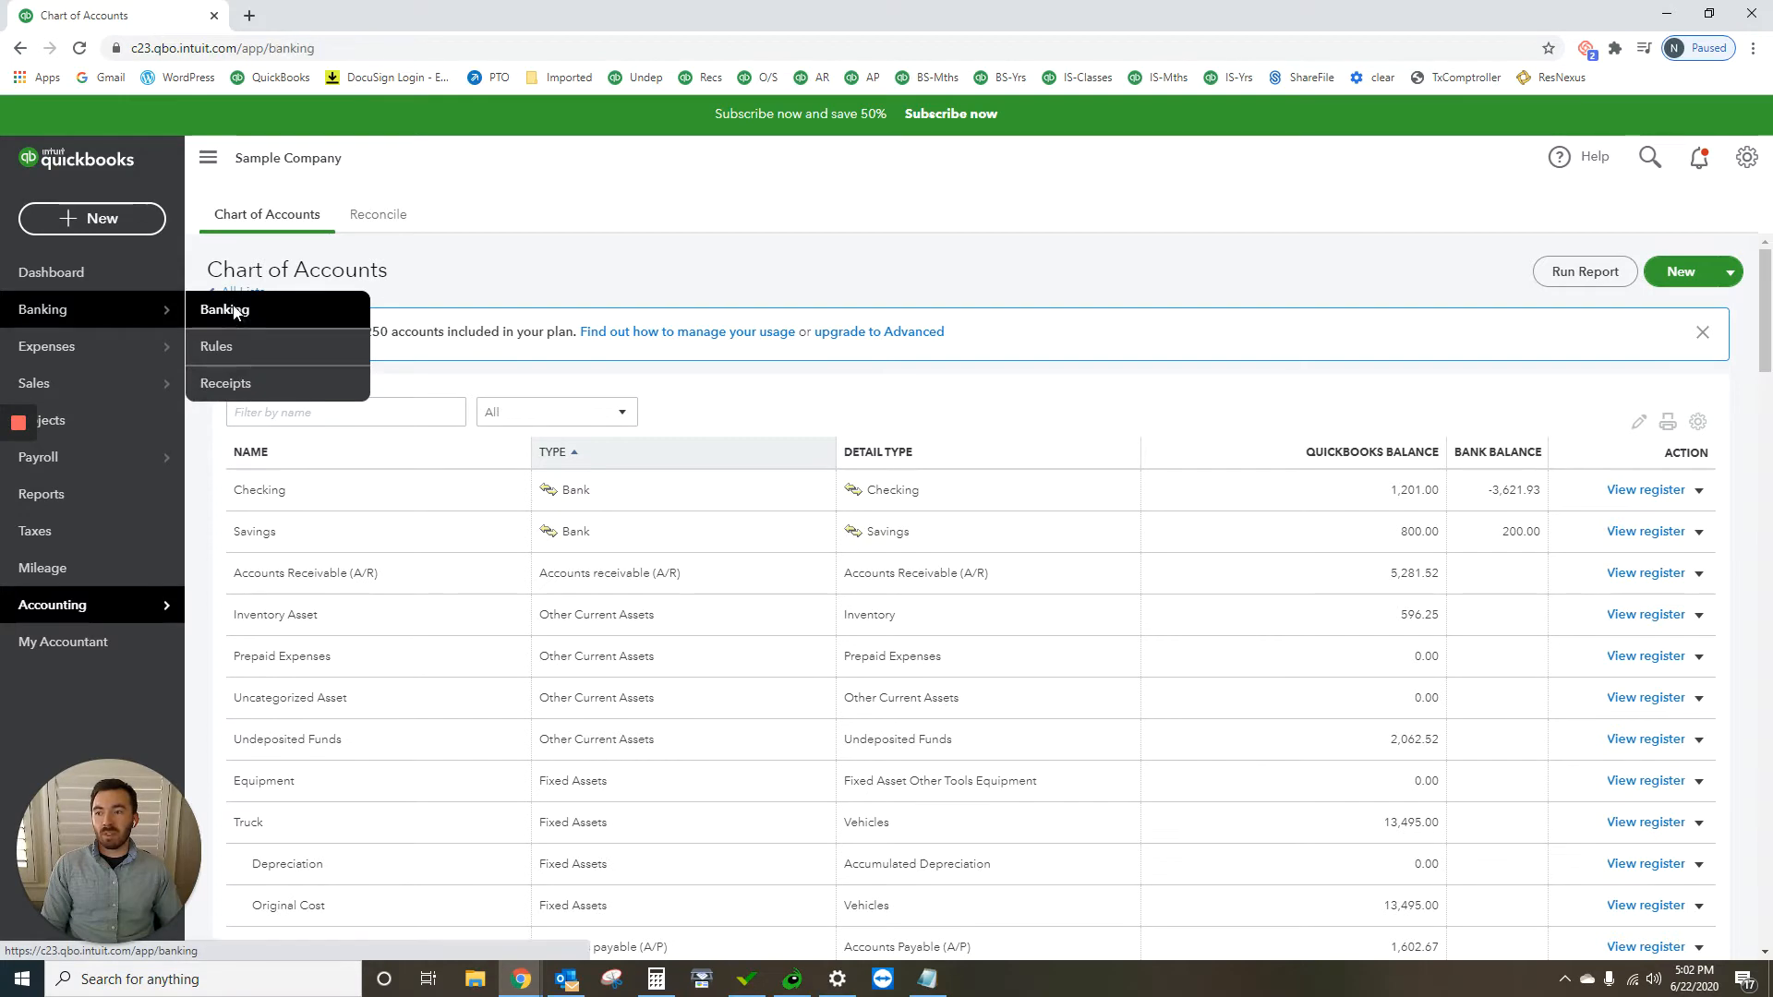
{"action": "left_click", "coordinate": [226, 308]}
{"action": "scroll", "coordinate": [831, 628], "scroll_direction": "down", "scroll_amount": 3}
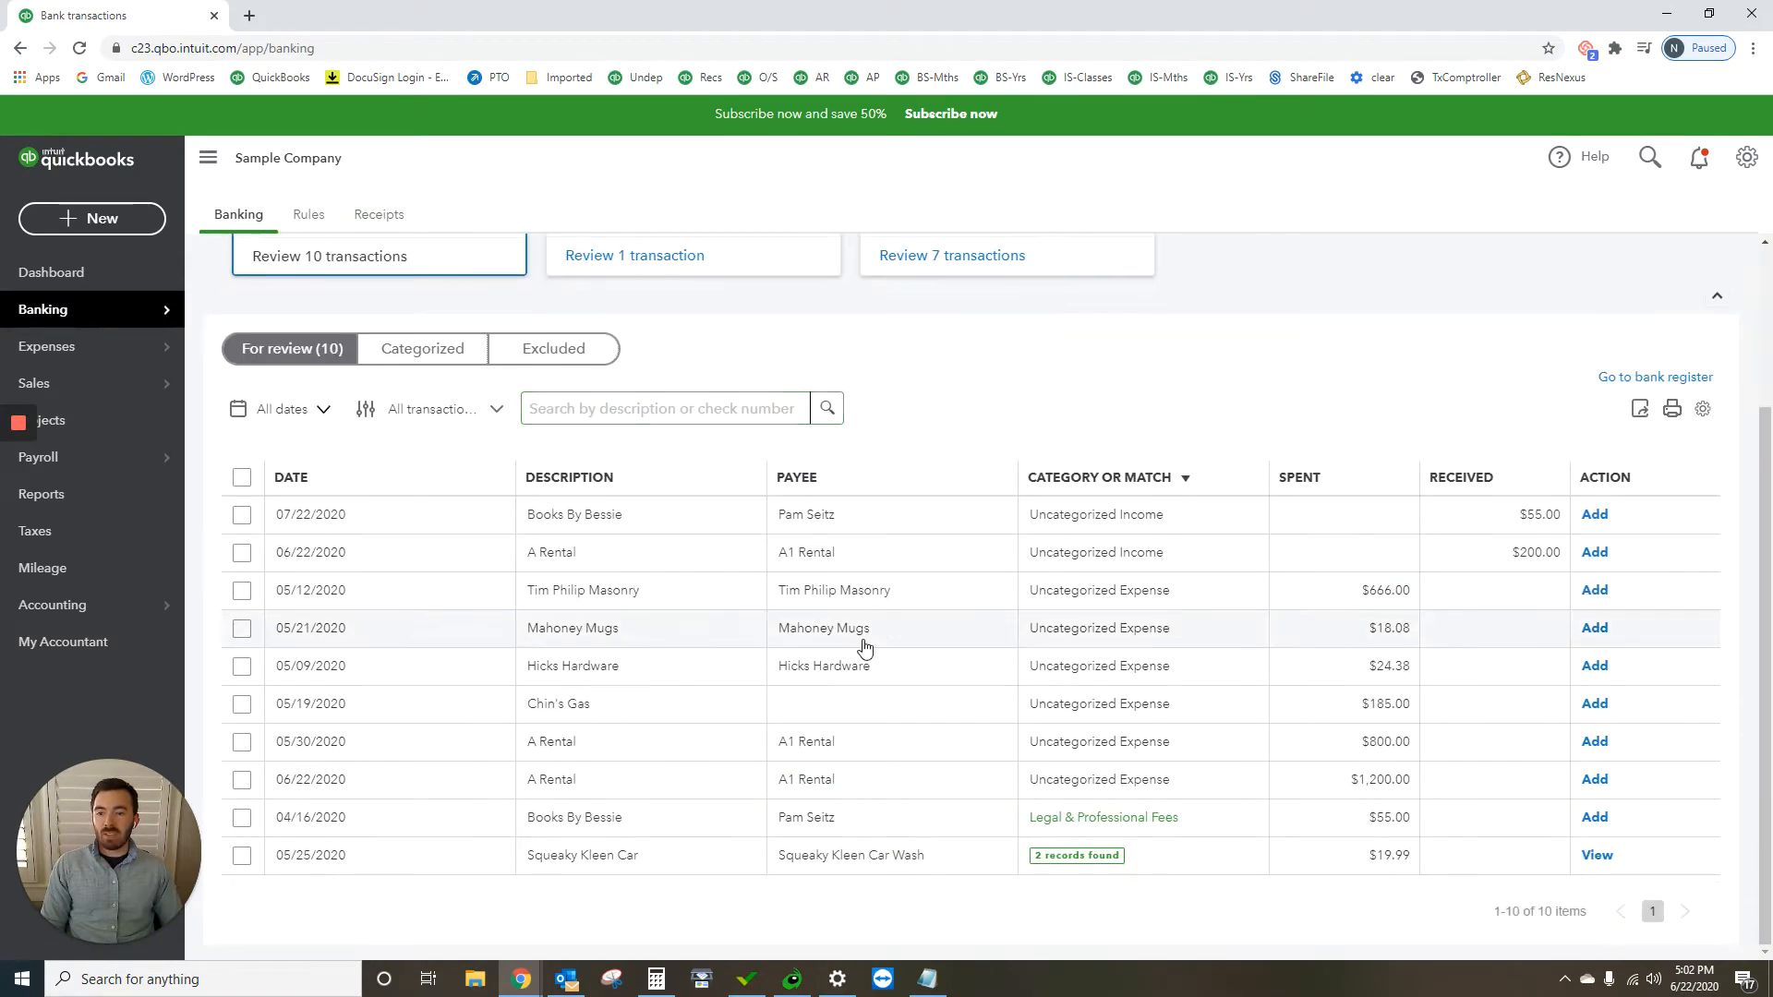
{"action": "left_click", "coordinate": [1128, 797]}
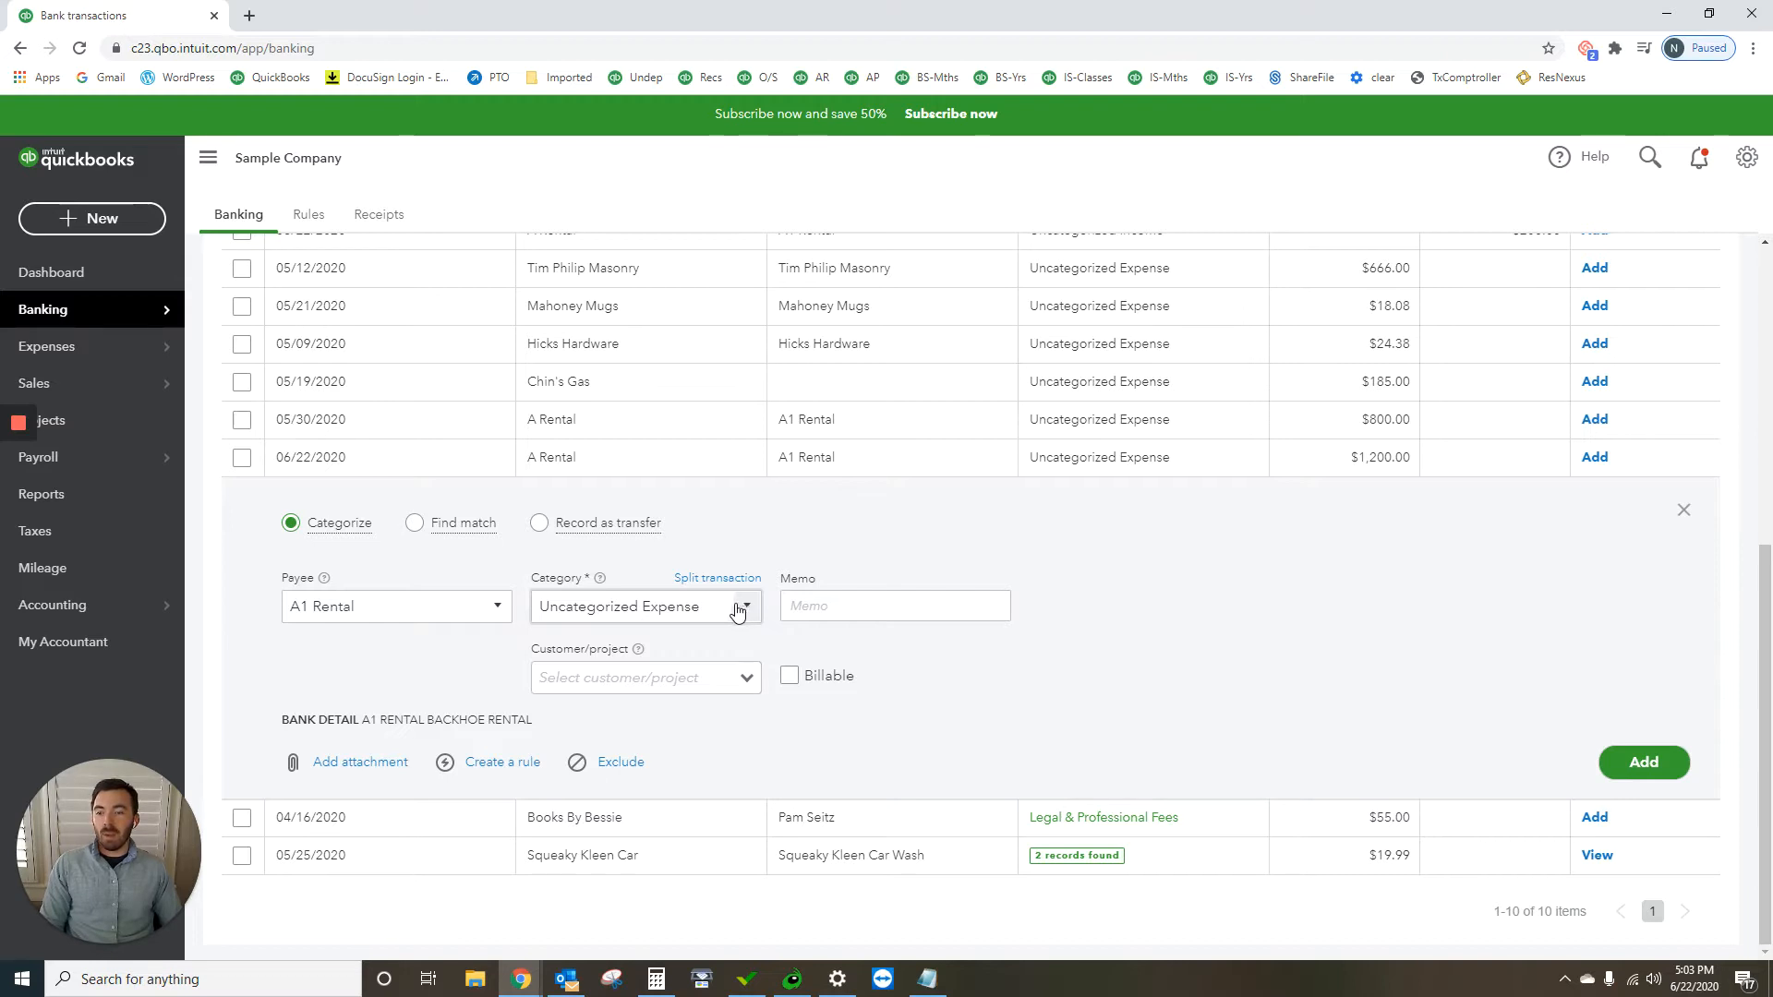
Step: Open the Chart of Accounts and filter the accounts by the name "asset"
{"action": "mouse_move", "coordinate": [28, 608]}
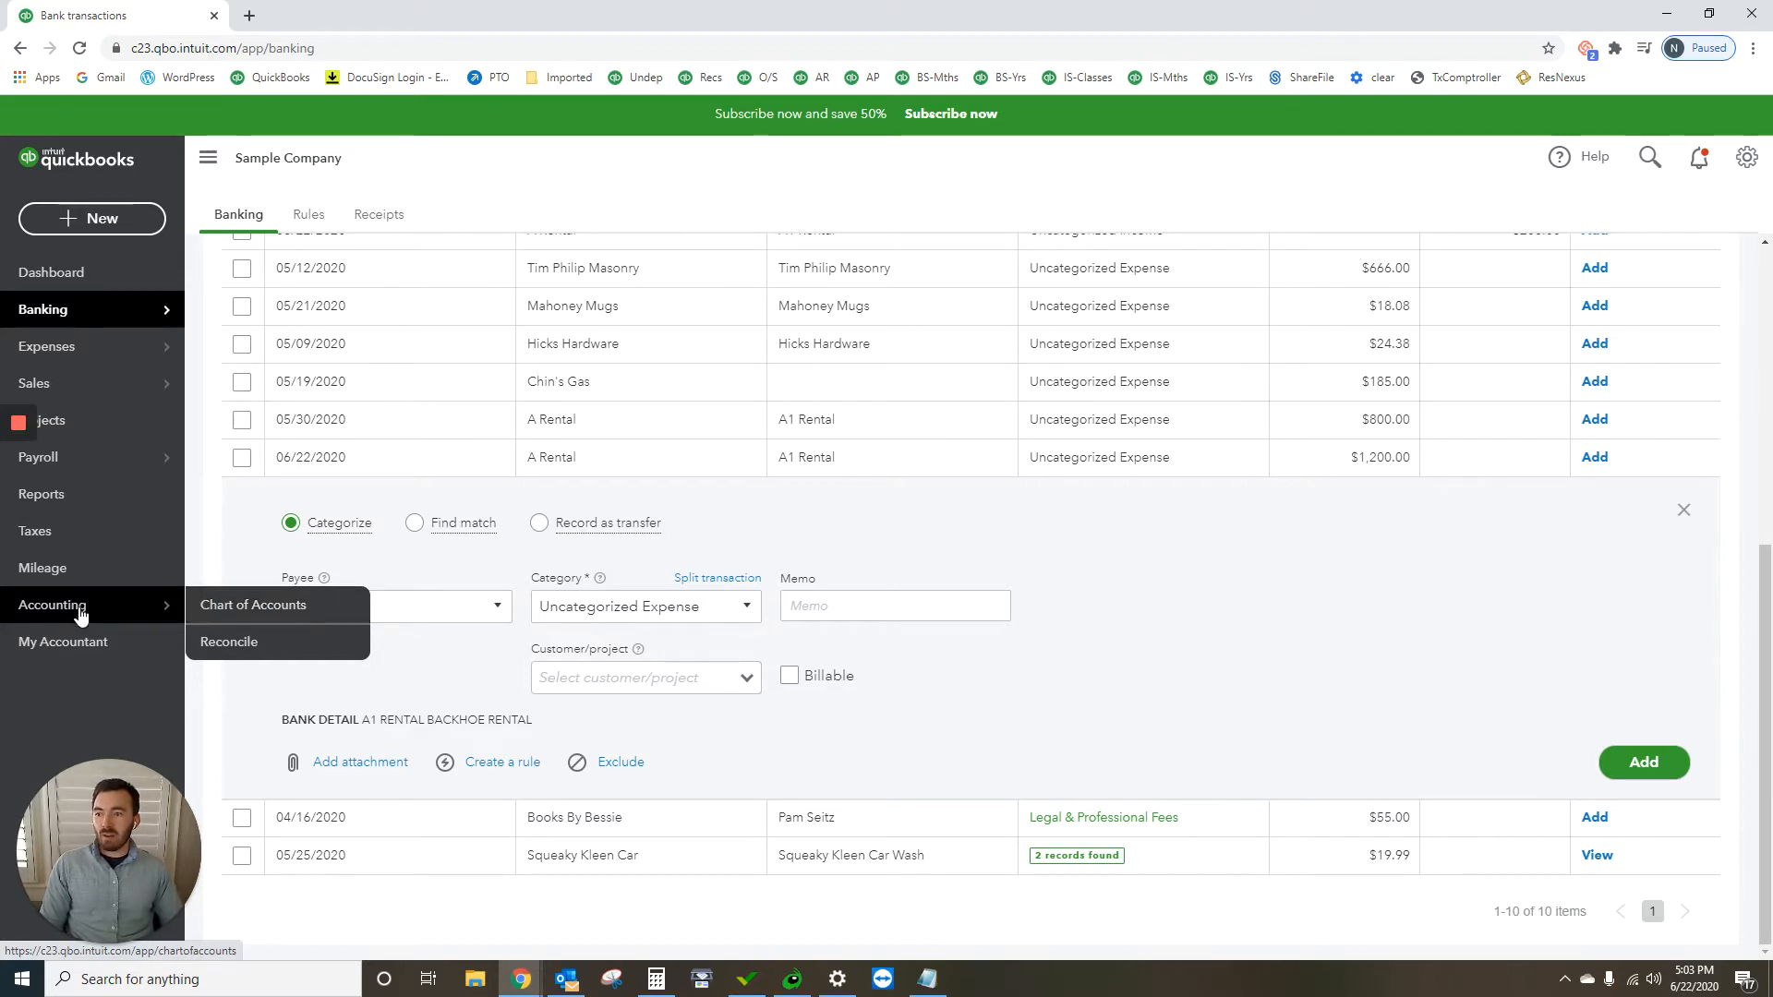
{"action": "left_click", "coordinate": [310, 608]}
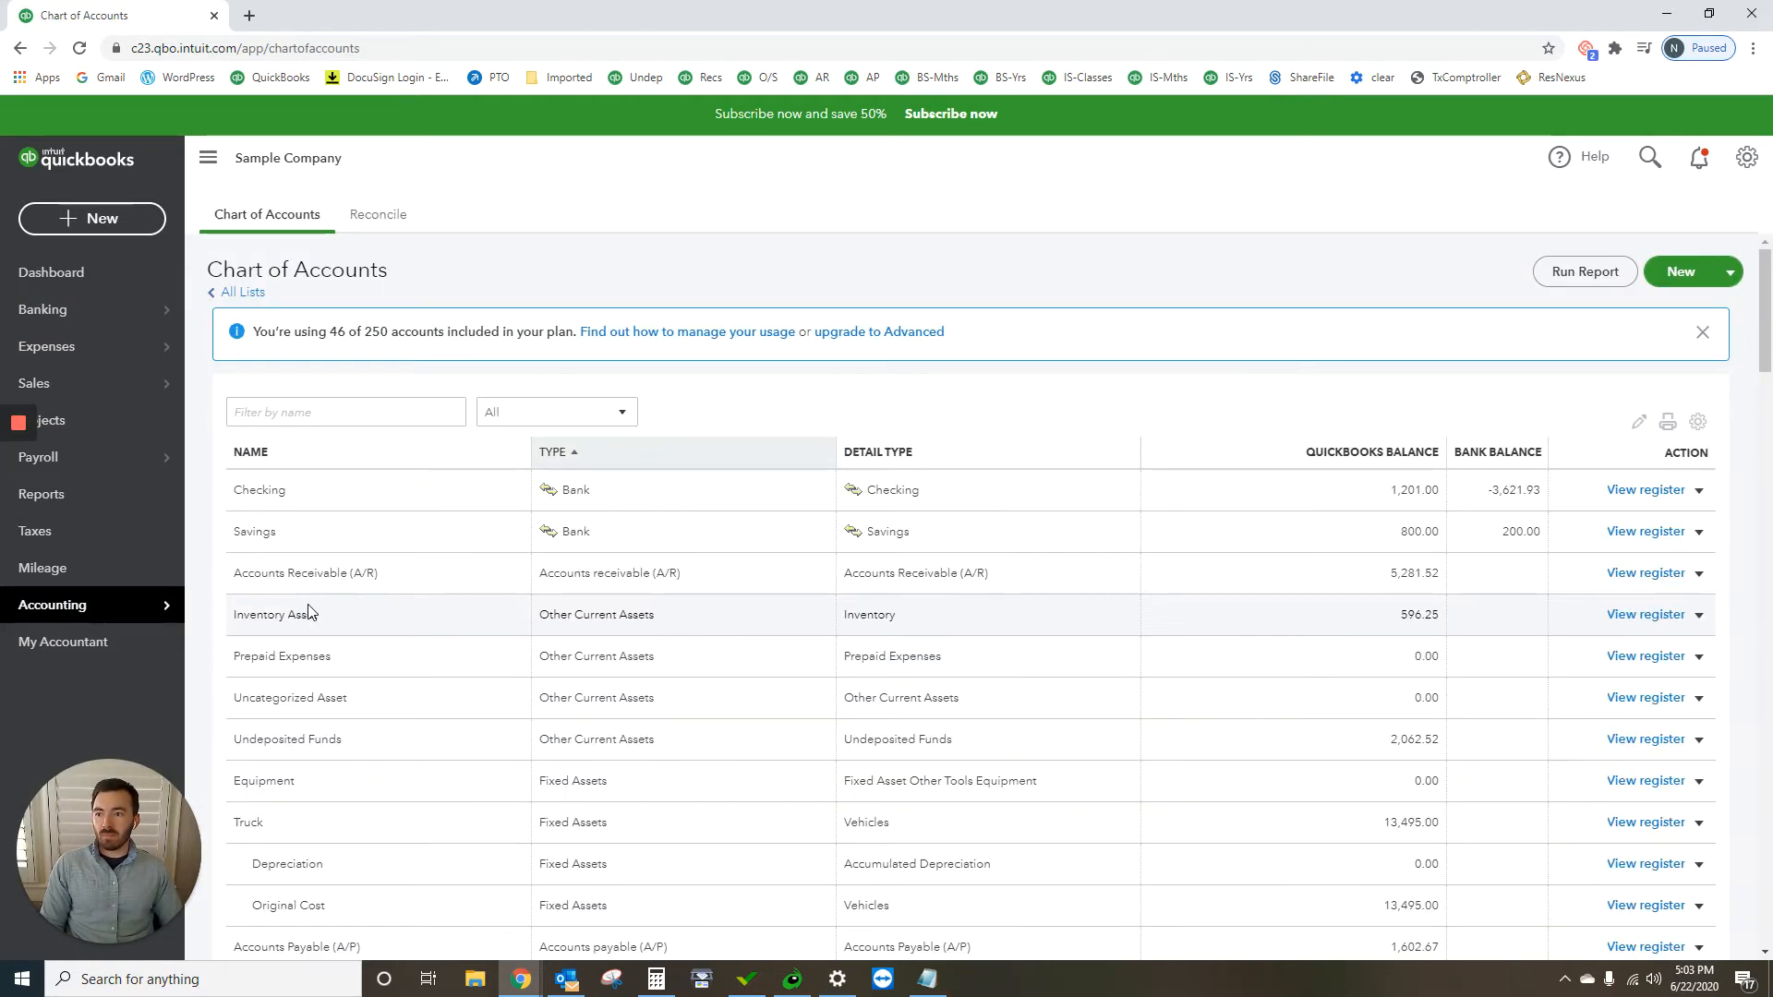
{"action": "left_click", "coordinate": [349, 412]}
{"action": "type", "text": "asset"}
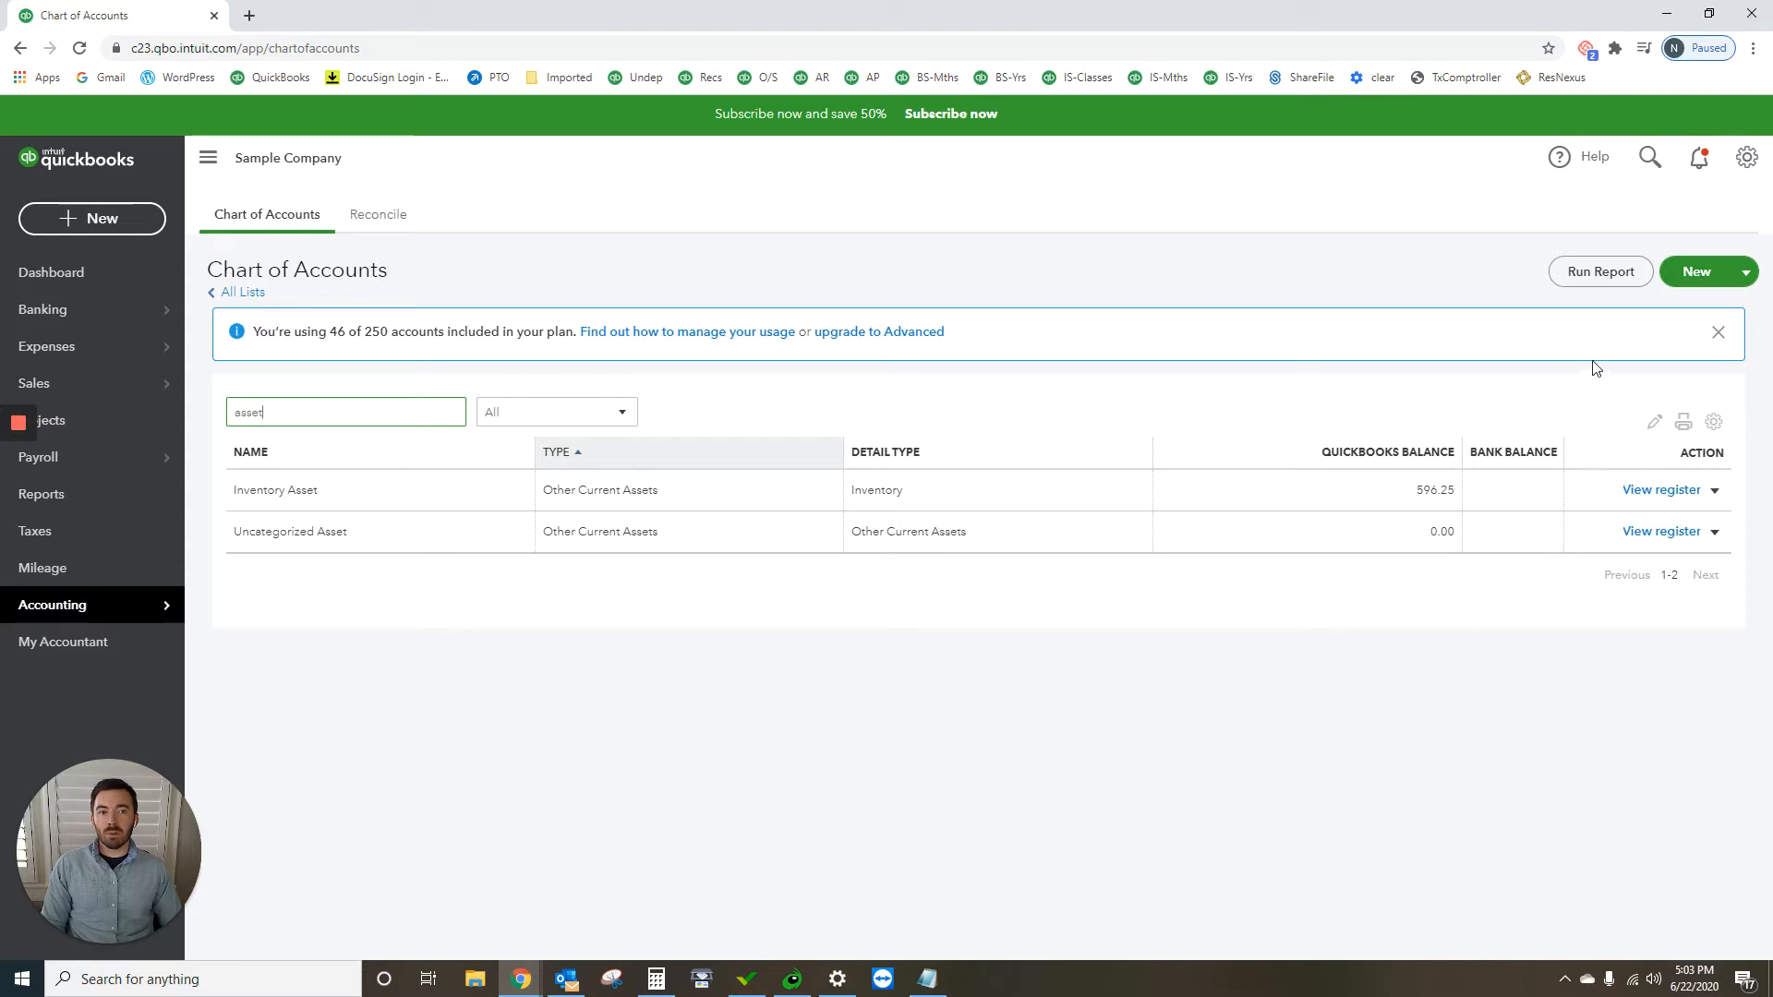
Step: Start a new account with account type Fixed Assets and detail type Machinery & Equipment
{"action": "left_click", "coordinate": [1697, 274]}
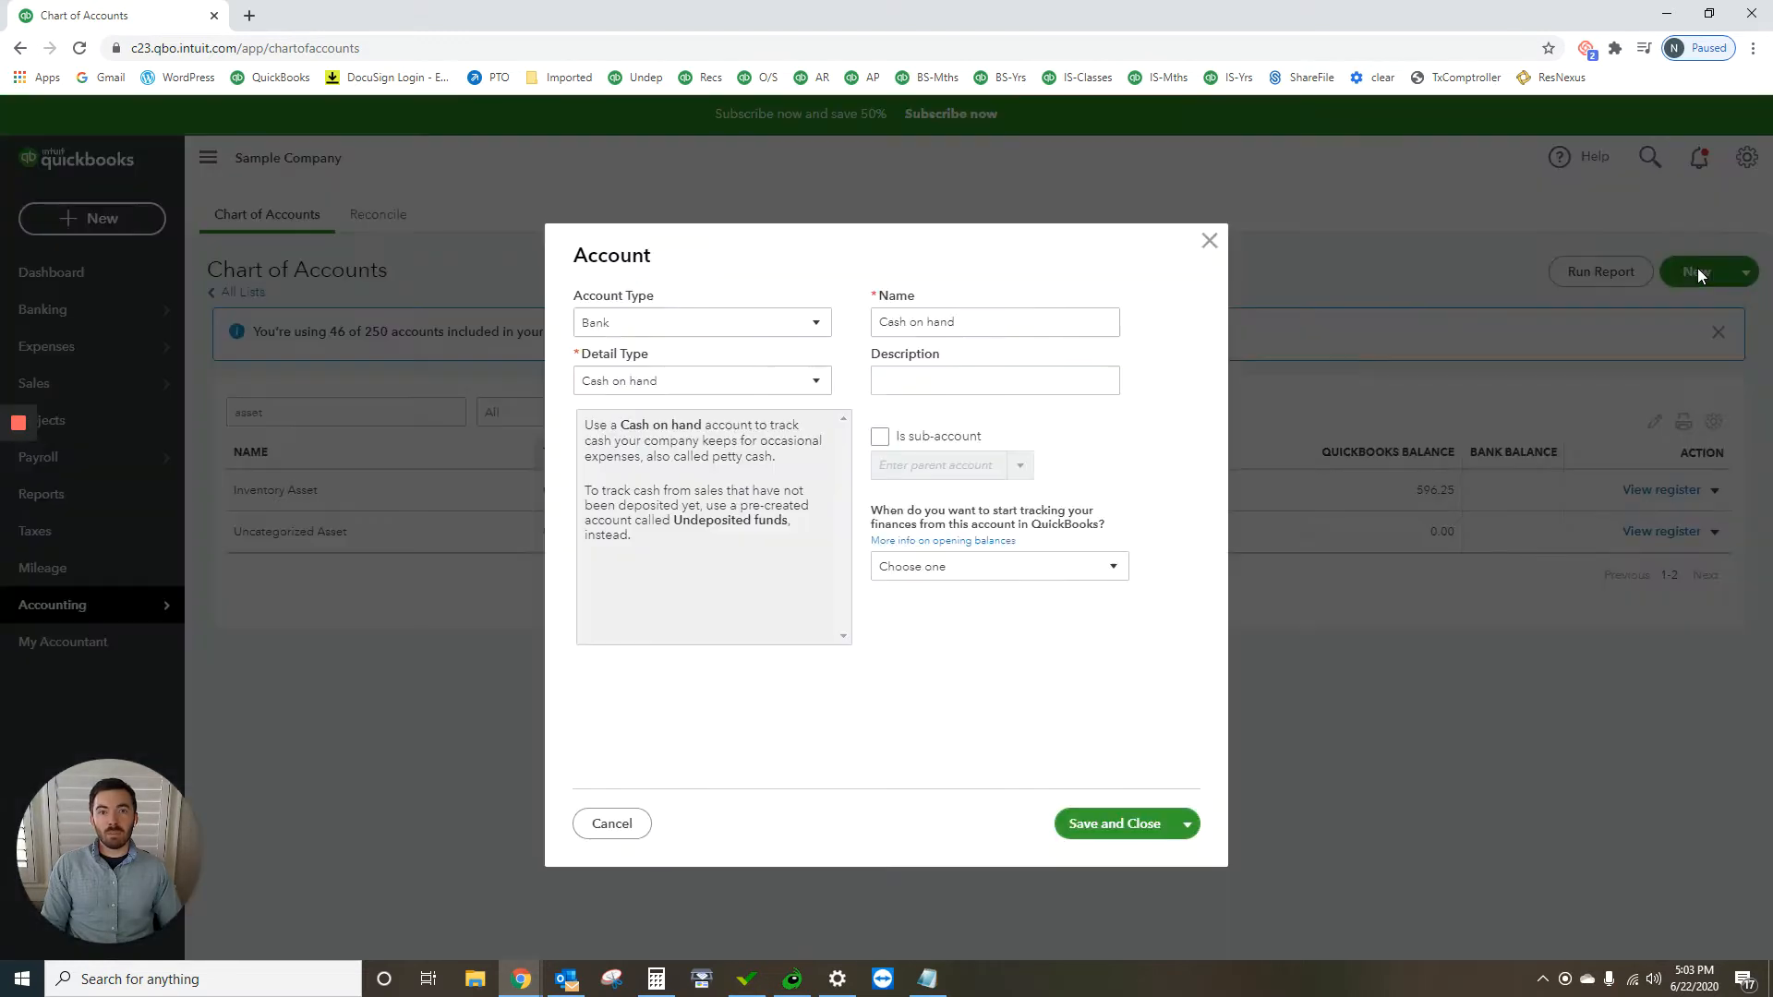
{"action": "left_click", "coordinate": [675, 334]}
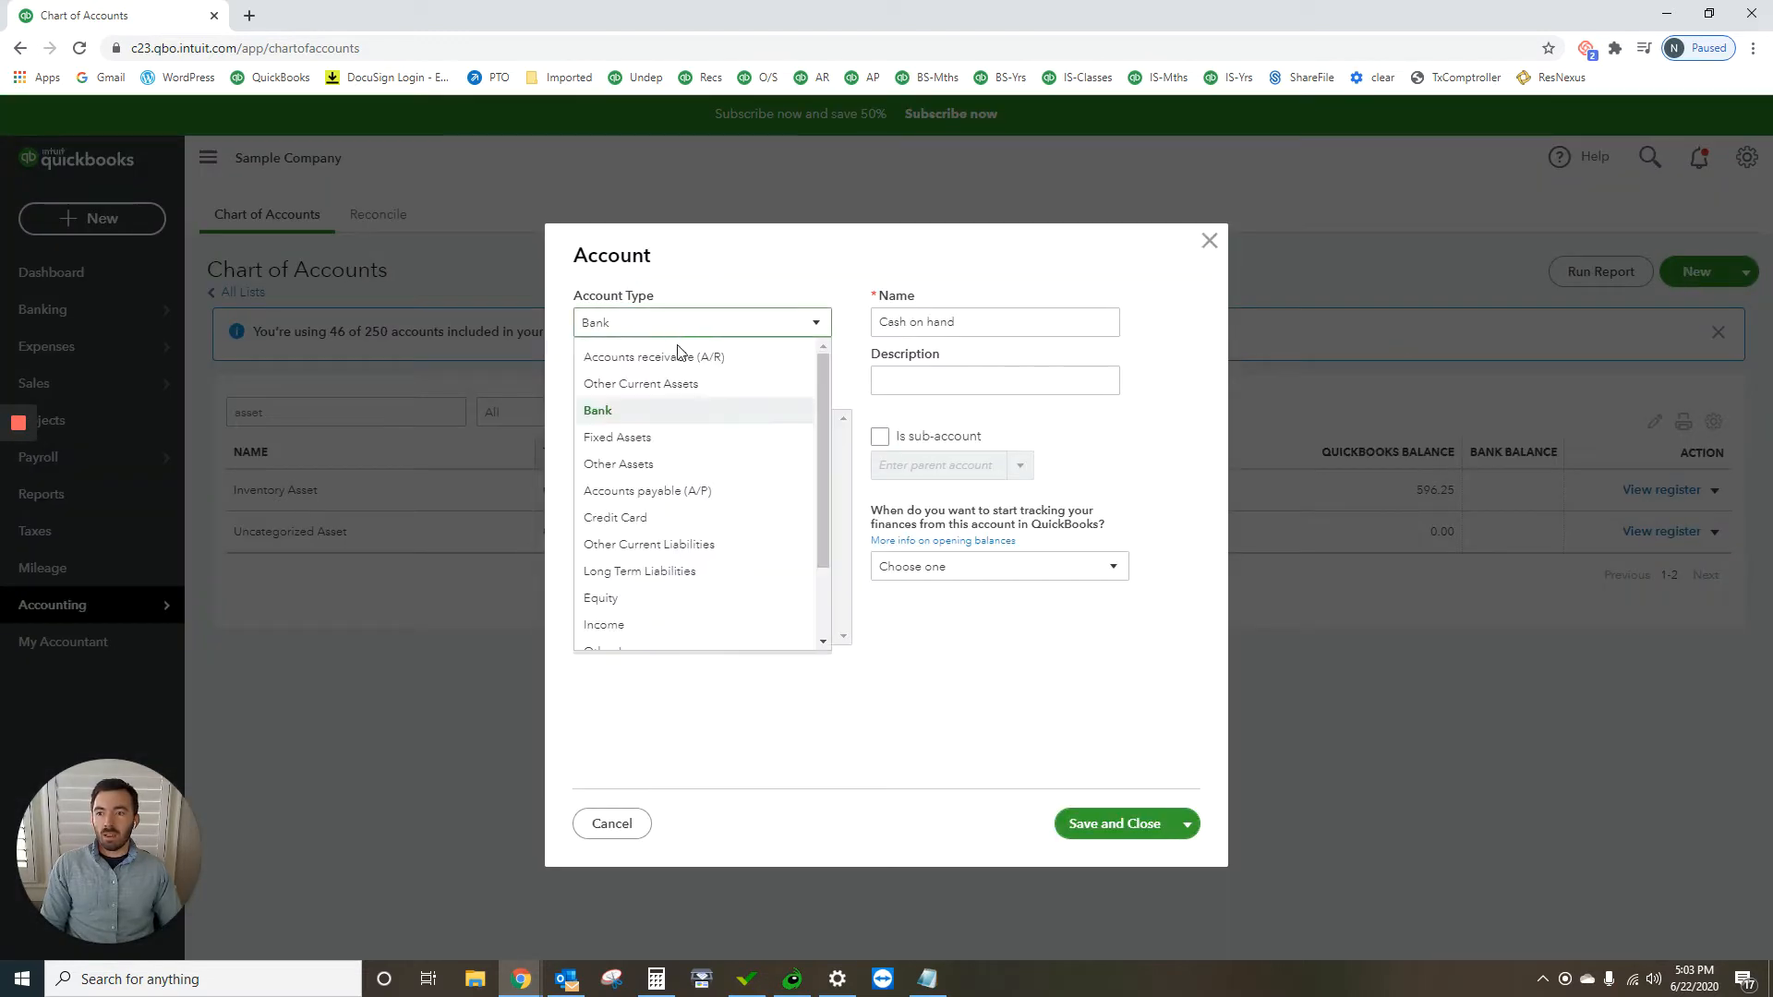
{"action": "left_click", "coordinate": [672, 449]}
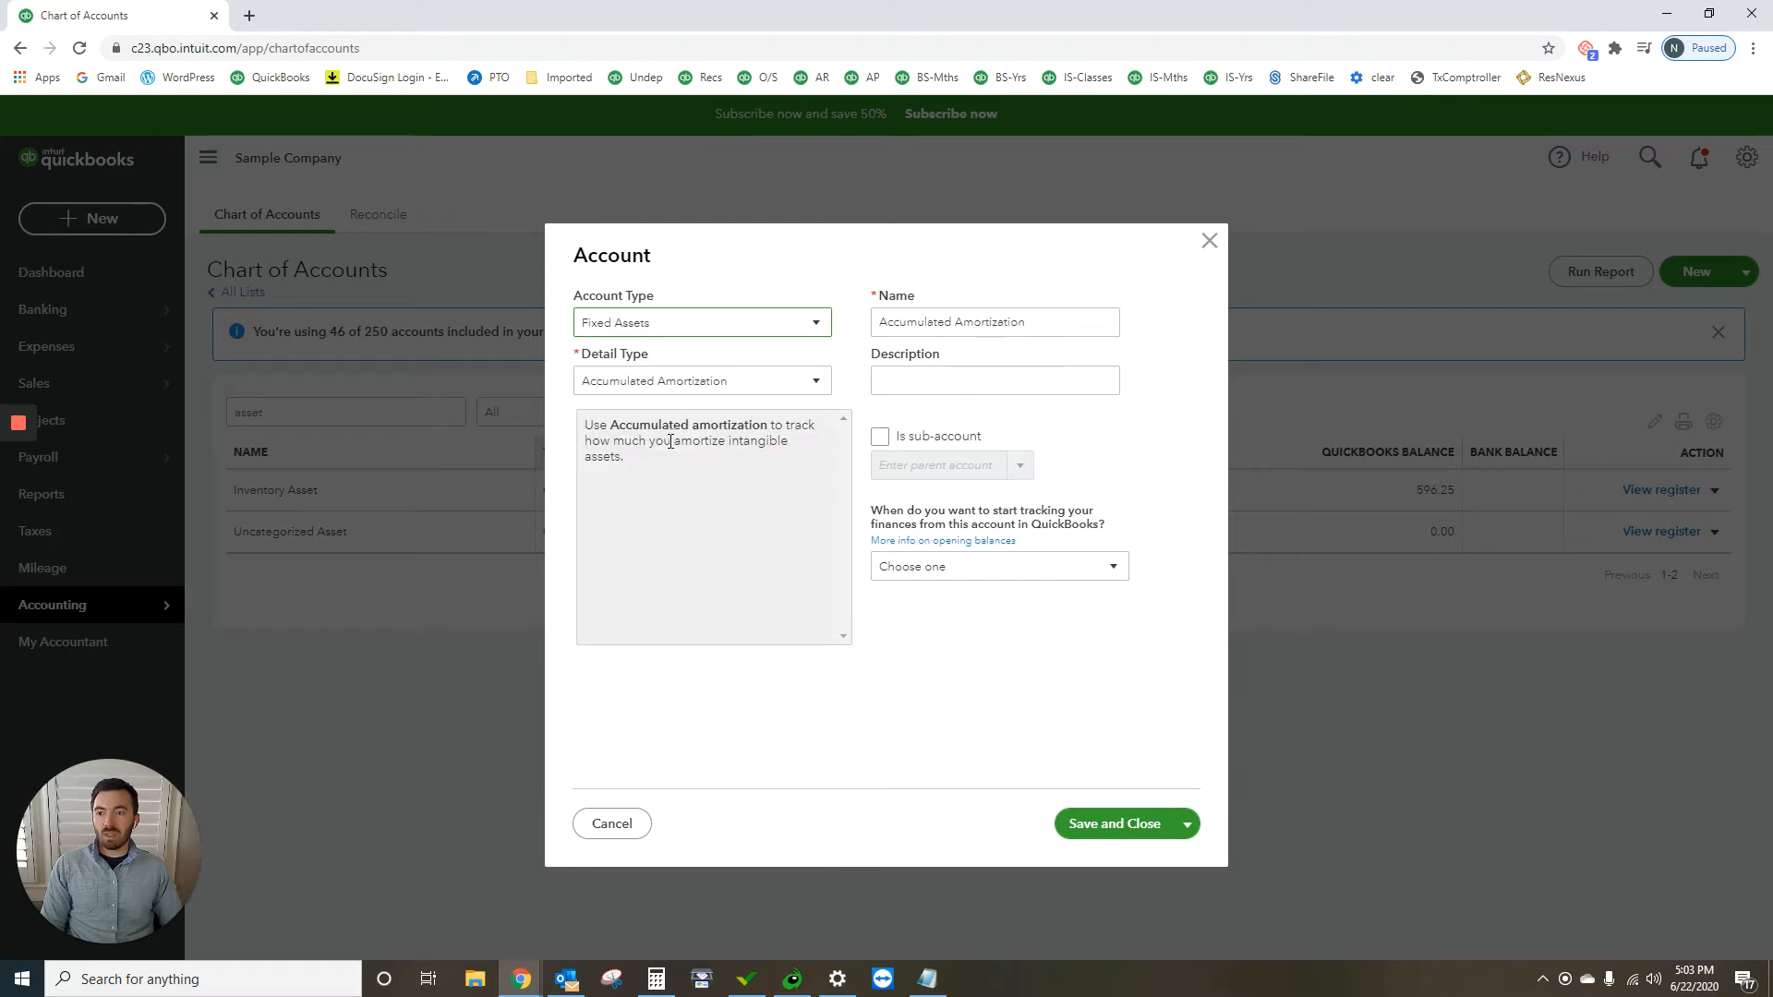
{"action": "left_click", "coordinate": [772, 387]}
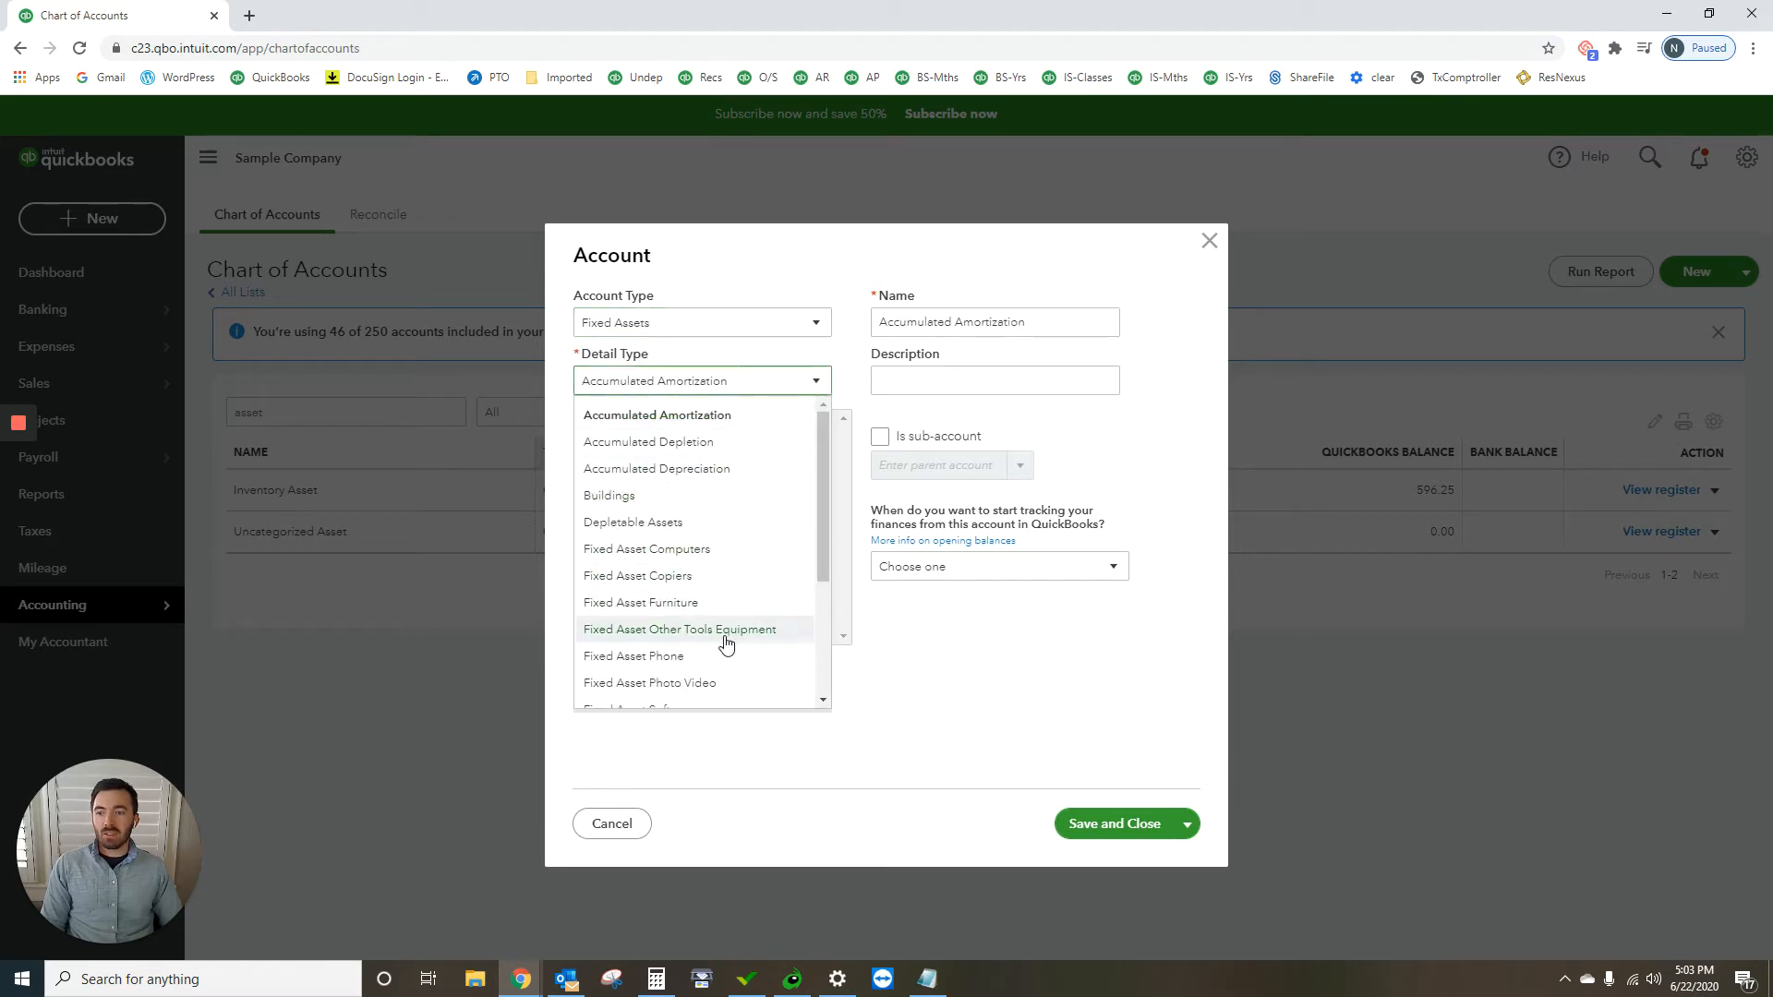
{"action": "scroll", "coordinate": [718, 627], "scroll_direction": "down", "scroll_amount": 3}
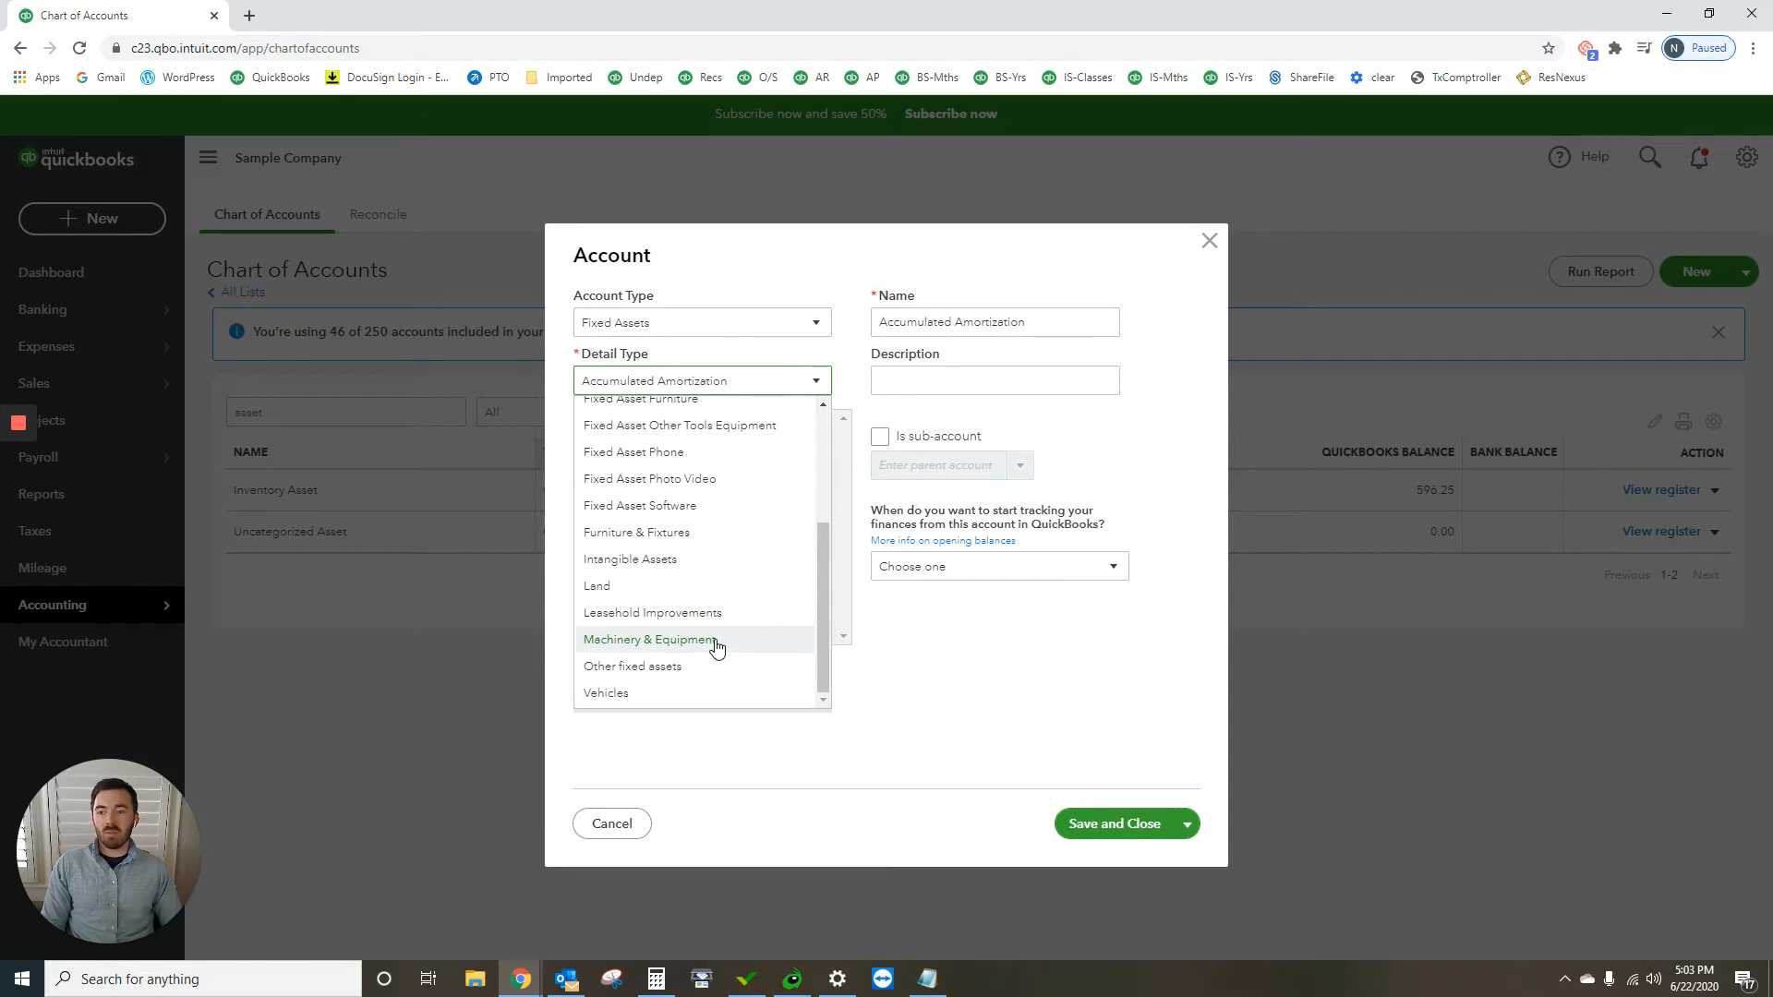
{"action": "left_click", "coordinate": [716, 644]}
Step: Name the new account Field Equipment and save it
{"action": "left_click_drag", "start_coordinate": [878, 323], "coordinate": [1063, 332]}
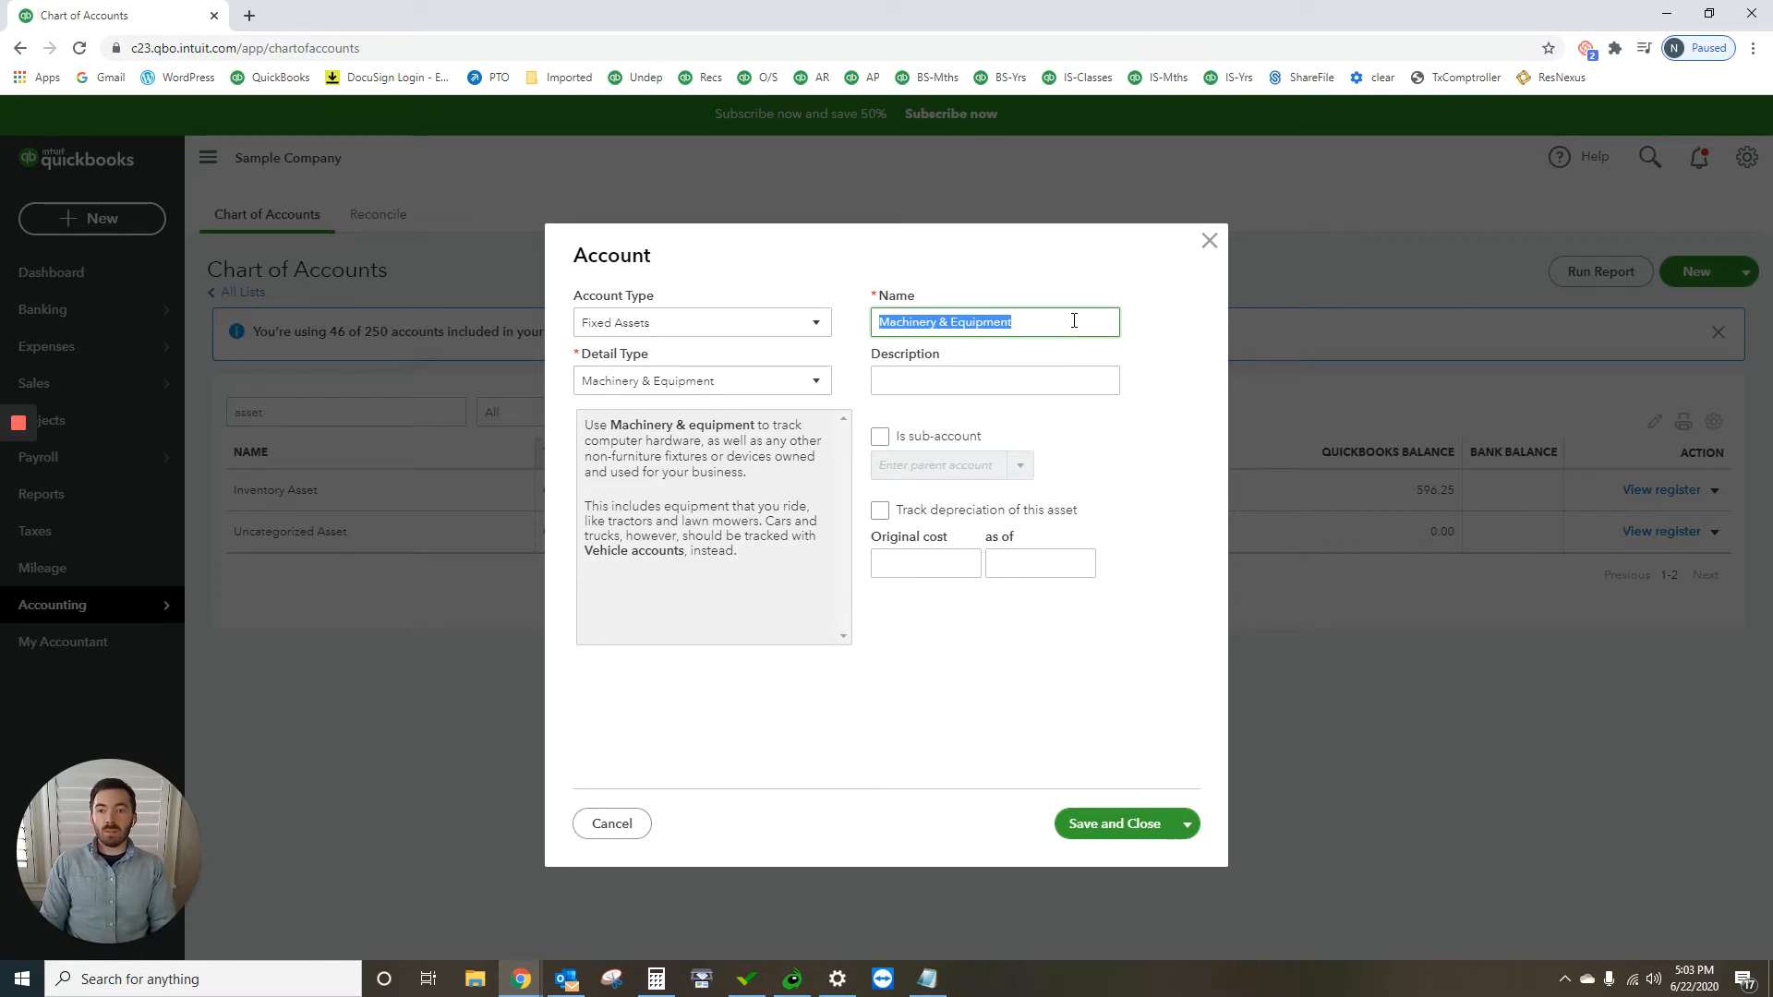
{"action": "type", "text": "Field"}
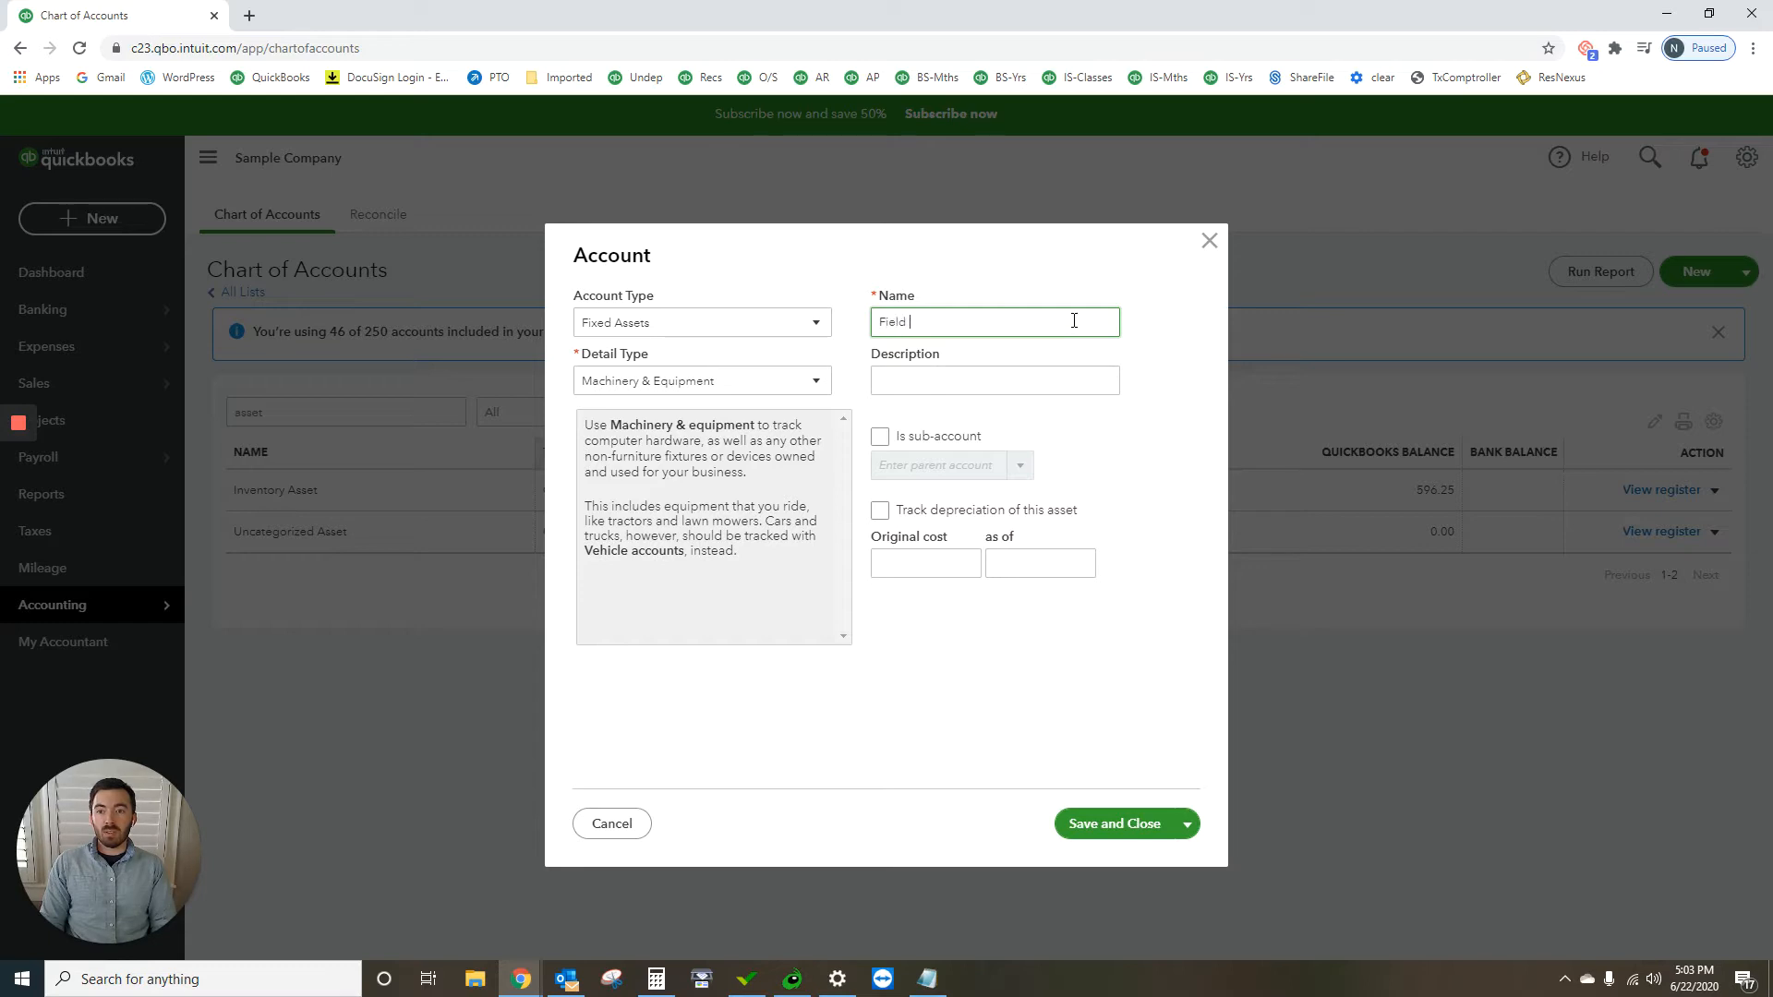
{"action": "type", "text": " Equipment"}
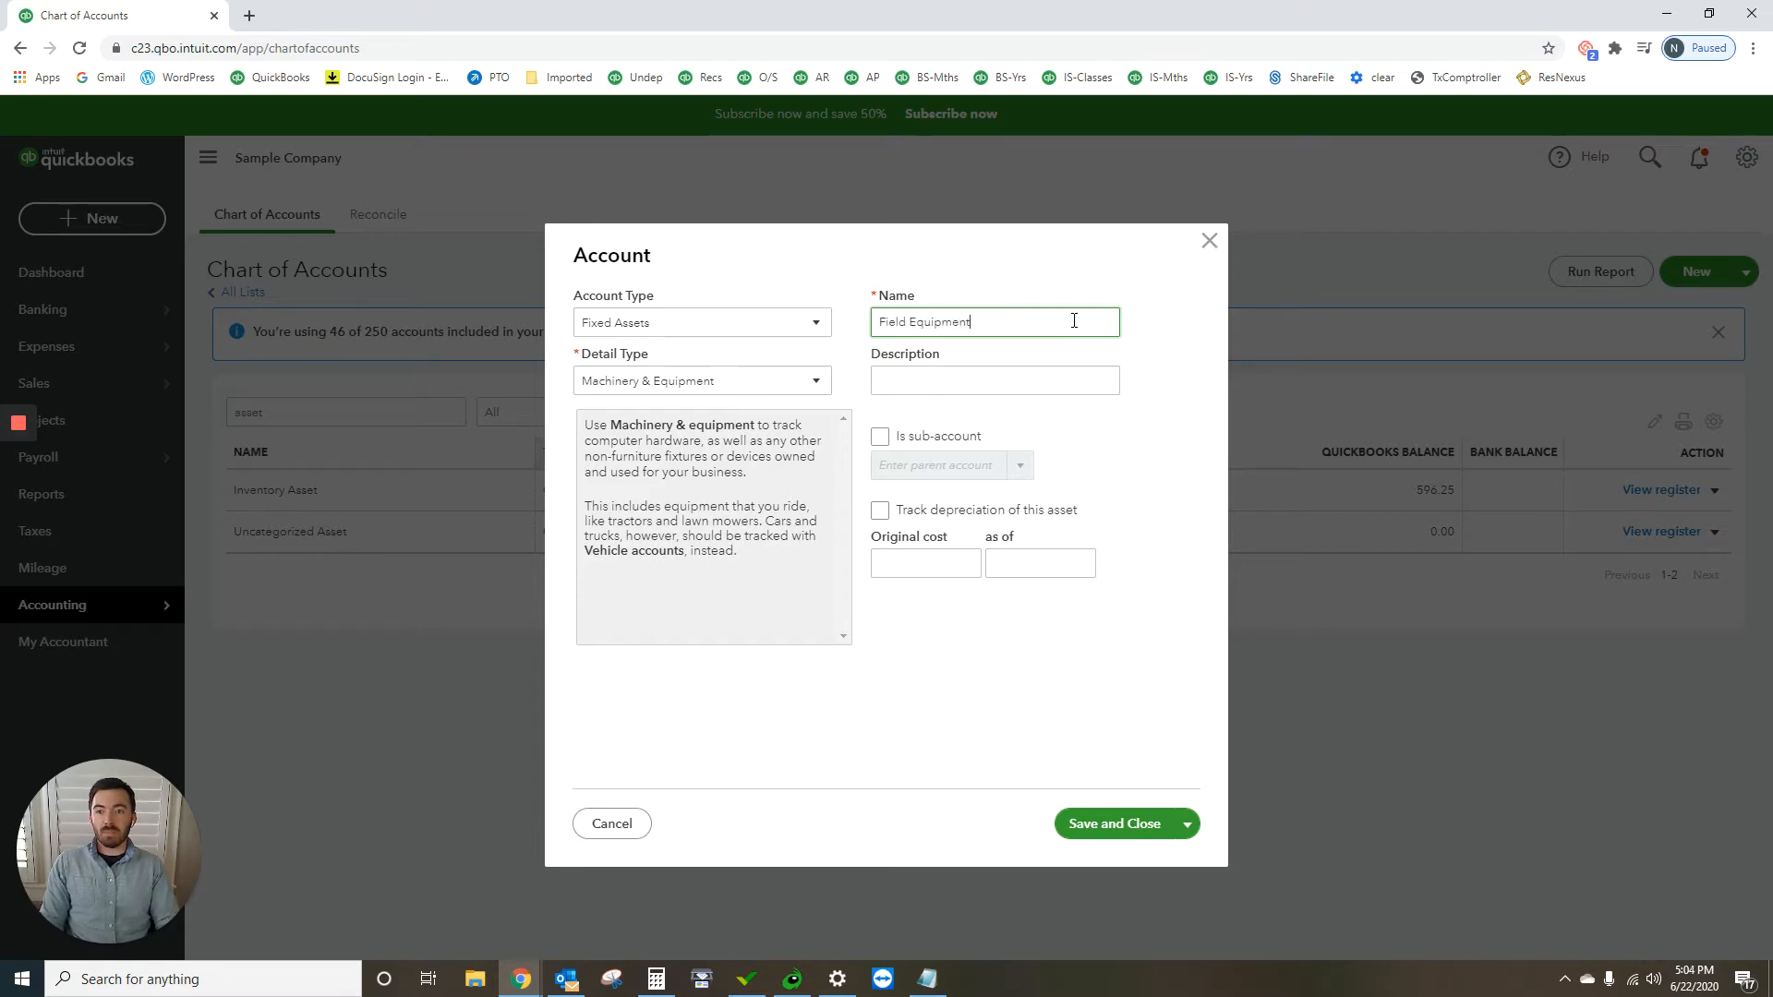
{"action": "left_click", "coordinate": [1122, 831]}
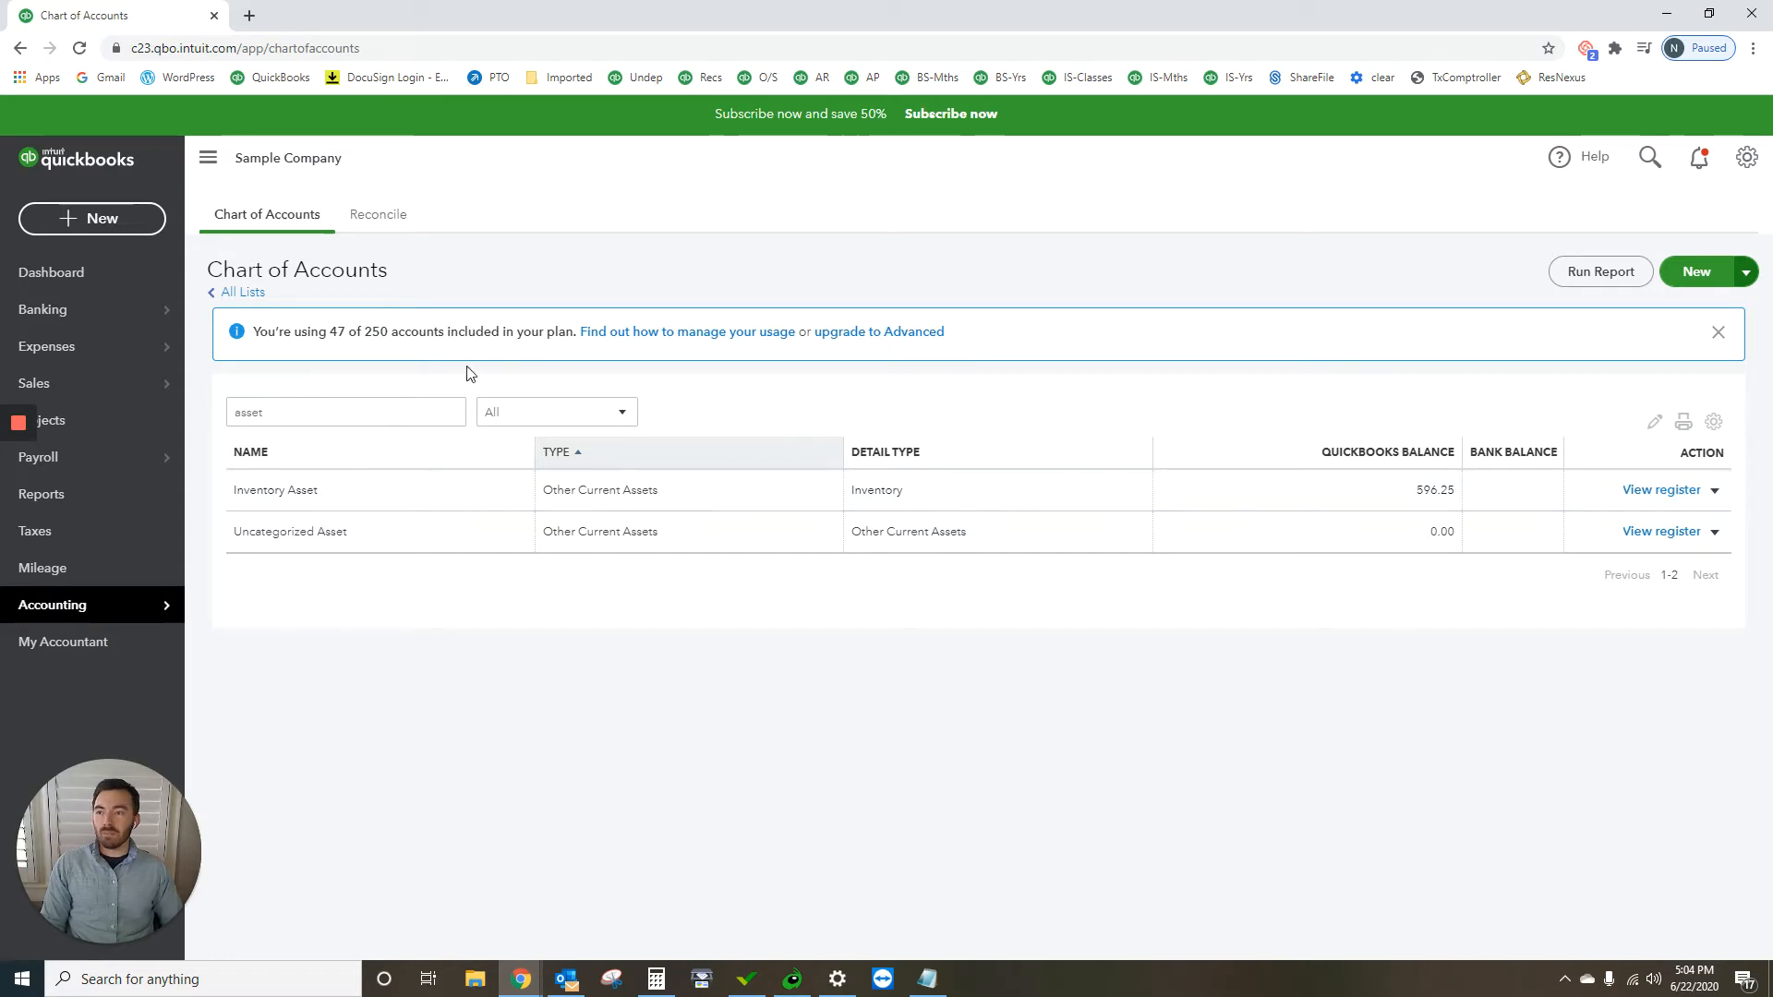
Step: Replace the account name filter with "note" to look up the notes payable accounts
{"action": "left_click", "coordinate": [316, 405]}
{"action": "left_click_drag", "start_coordinate": [316, 406], "coordinate": [207, 406]}
{"action": "key", "text": "BackSpace"}
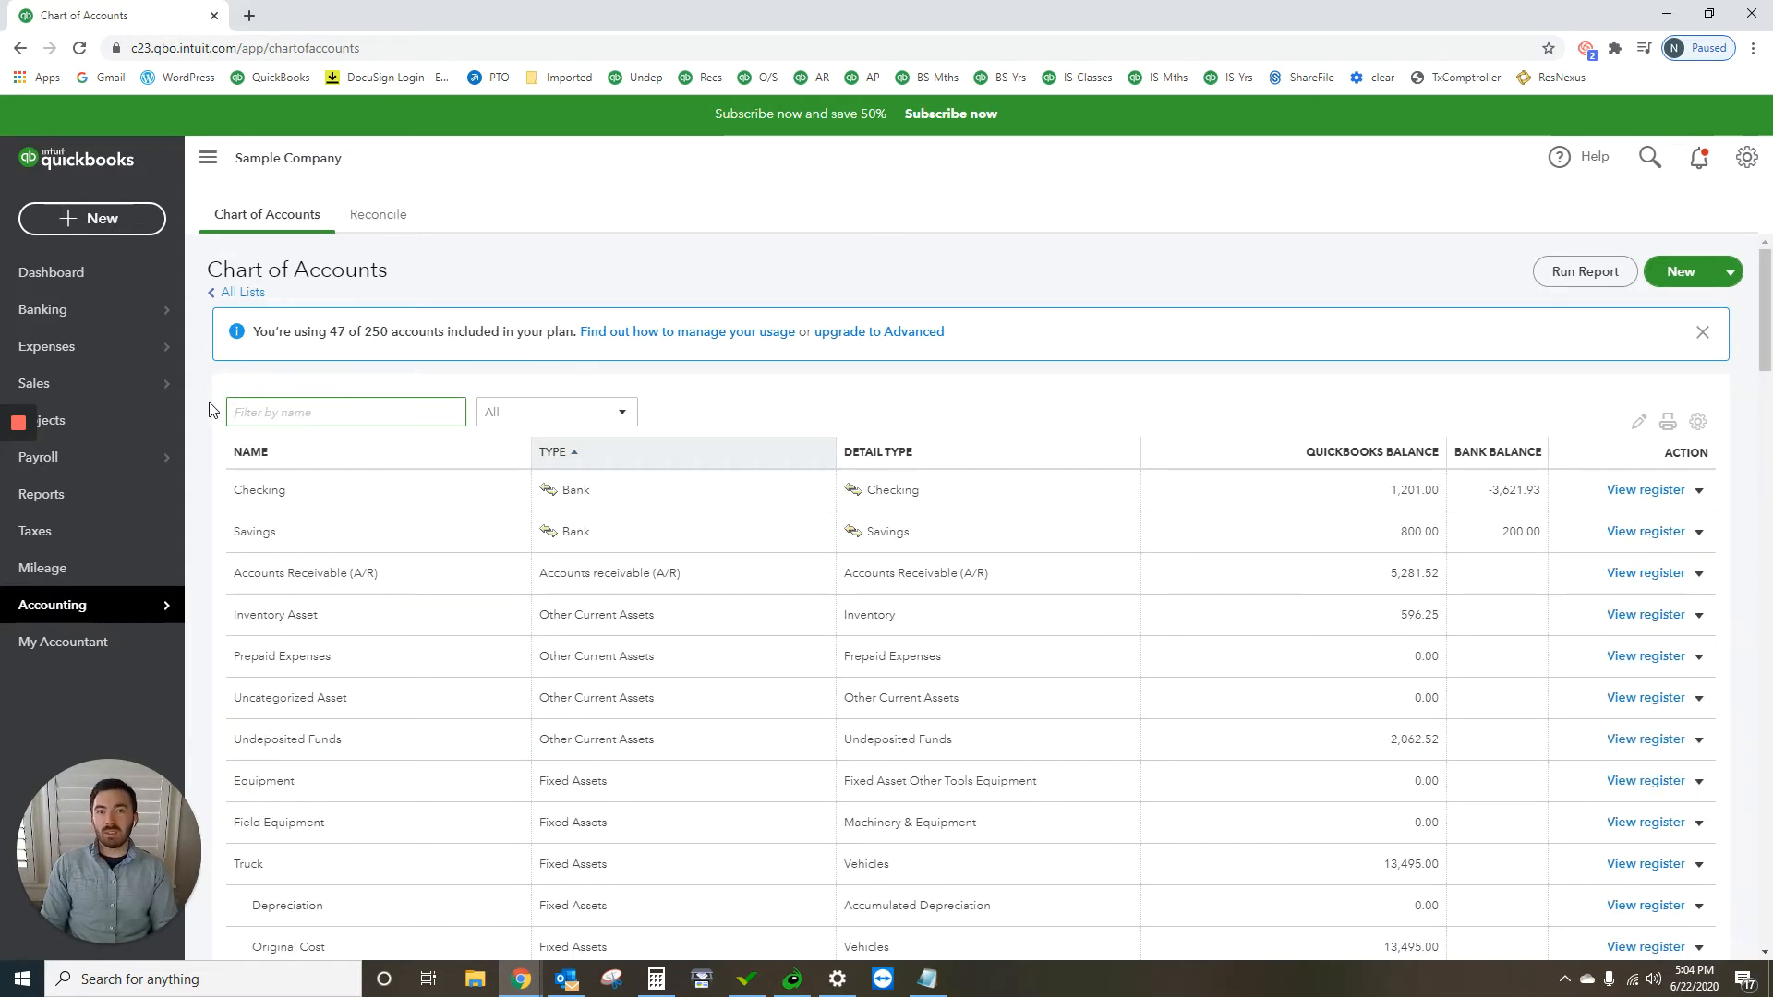
{"action": "type", "text": "note"}
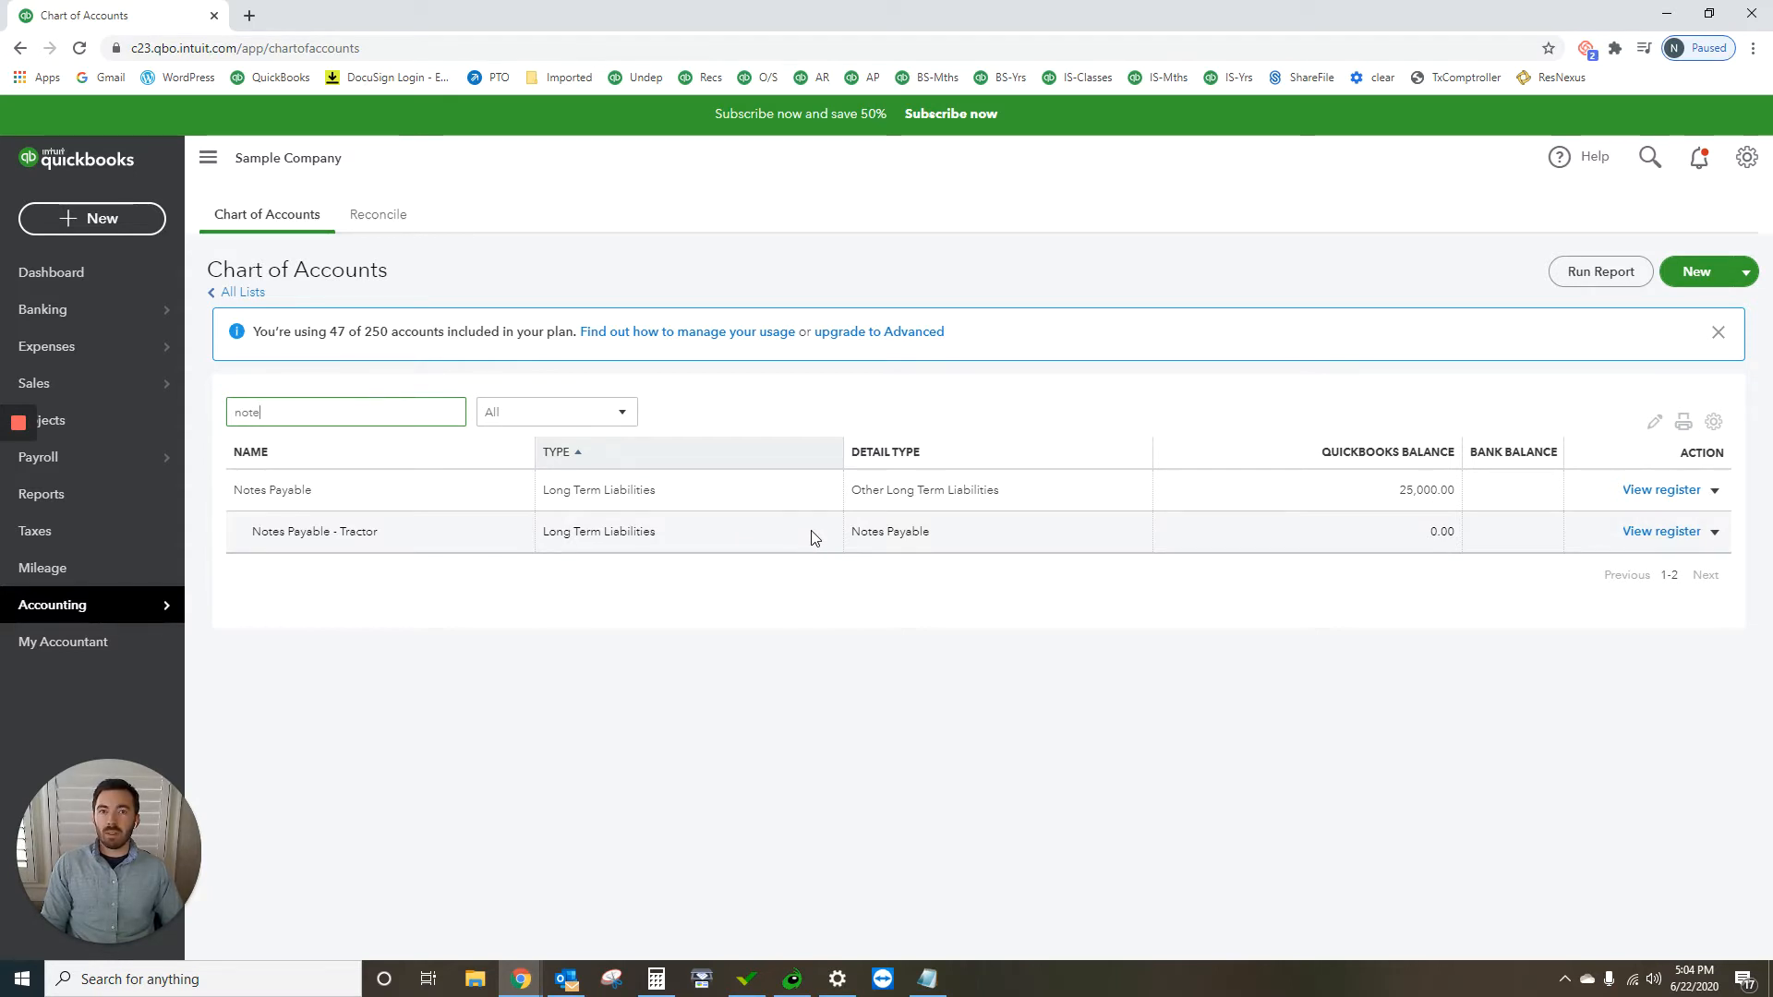
Step: Open the 06/22/2020 A Rental bank transaction for $1,200.00 and set its category to Field Equipment
{"action": "mouse_move", "coordinate": [71, 316]}
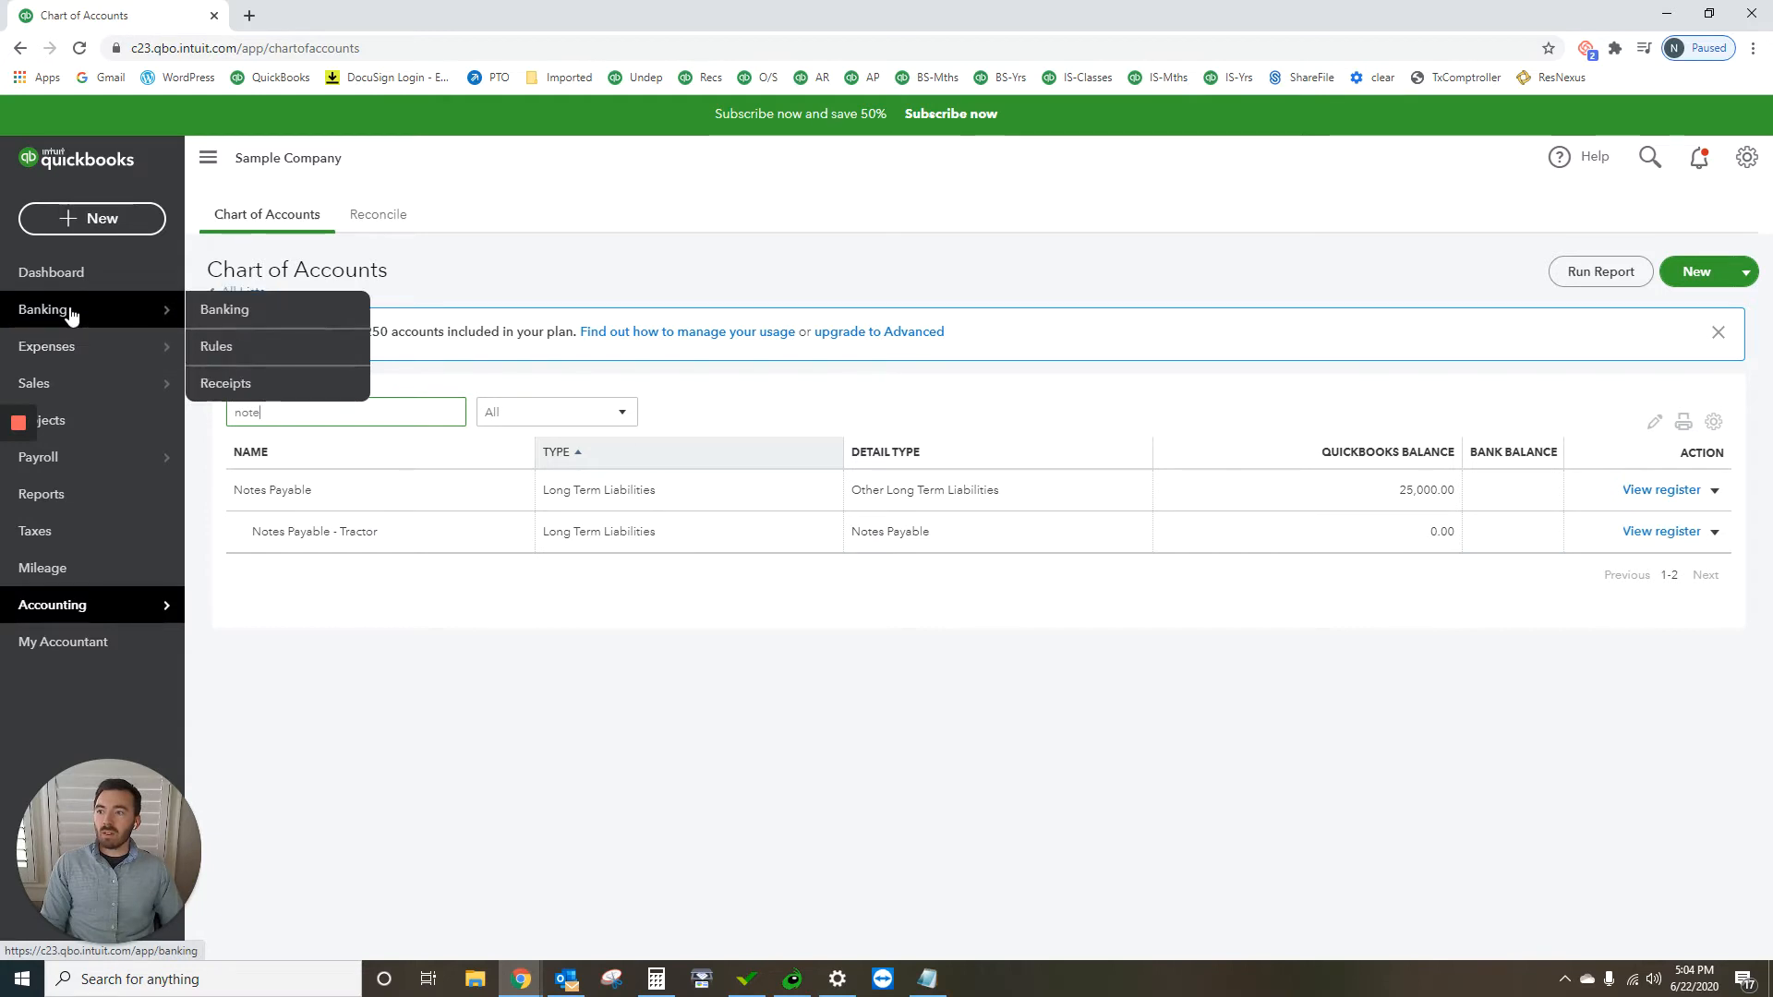
{"action": "left_click", "coordinate": [221, 310]}
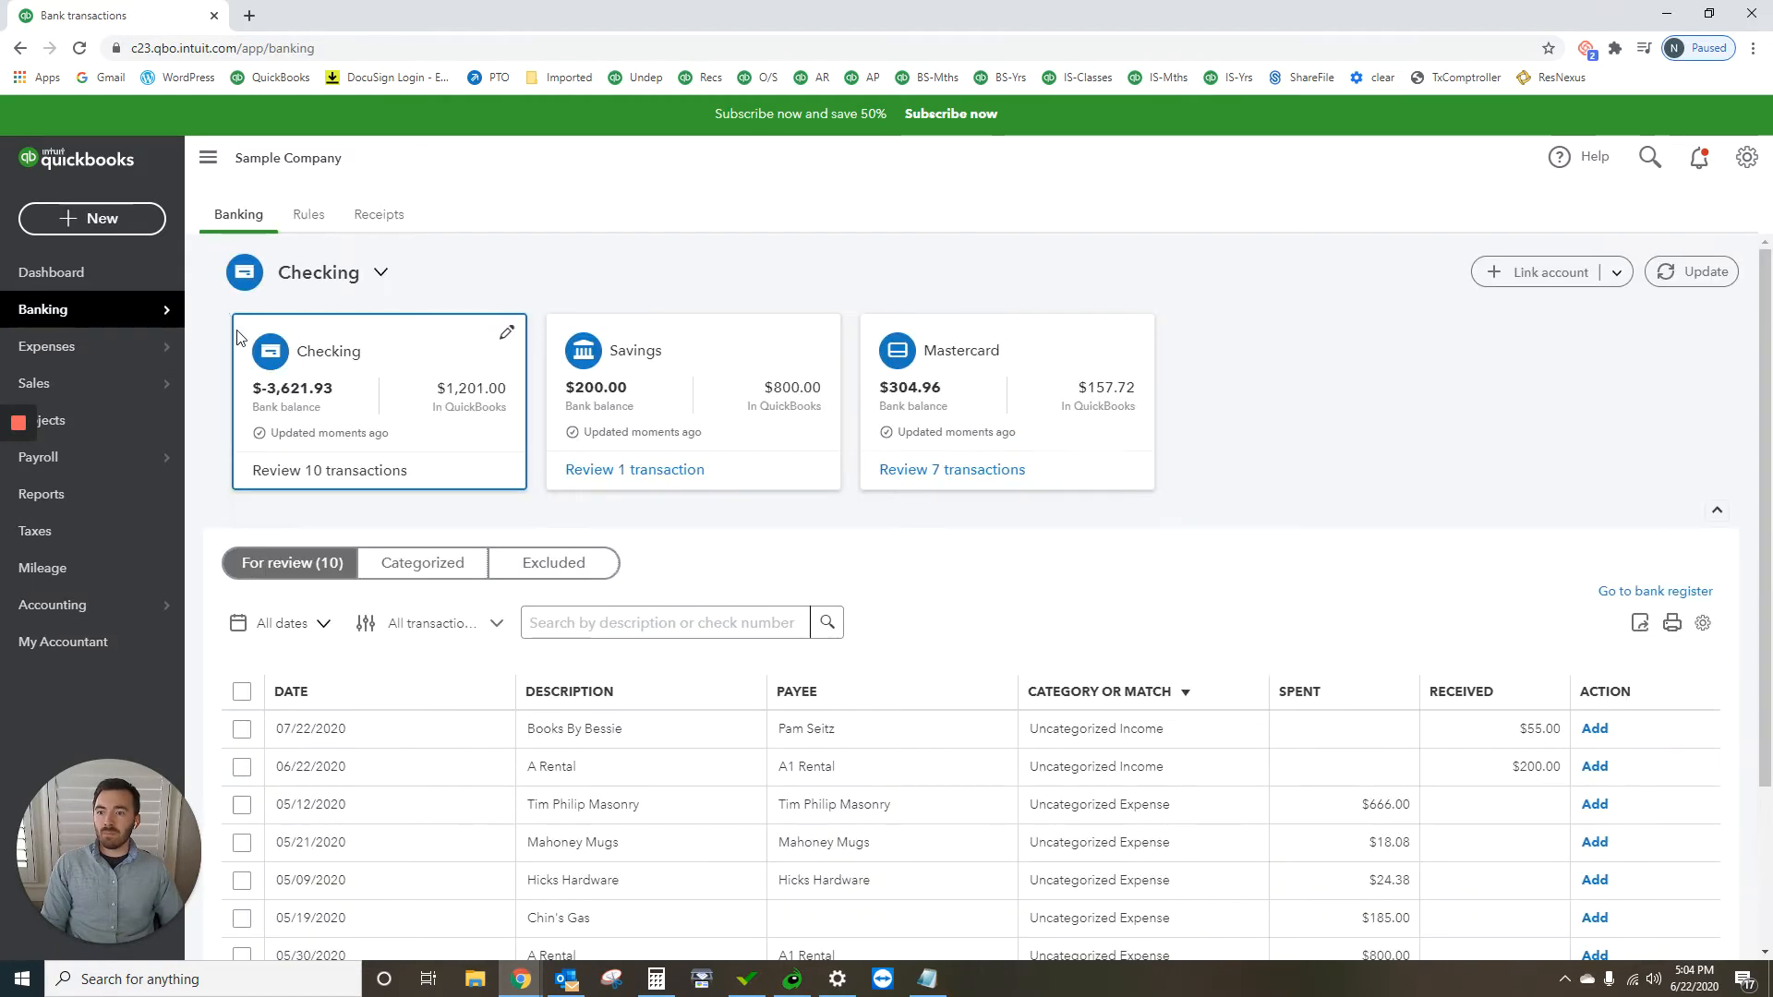
{"action": "scroll", "coordinate": [610, 833], "scroll_direction": "down", "scroll_amount": 3}
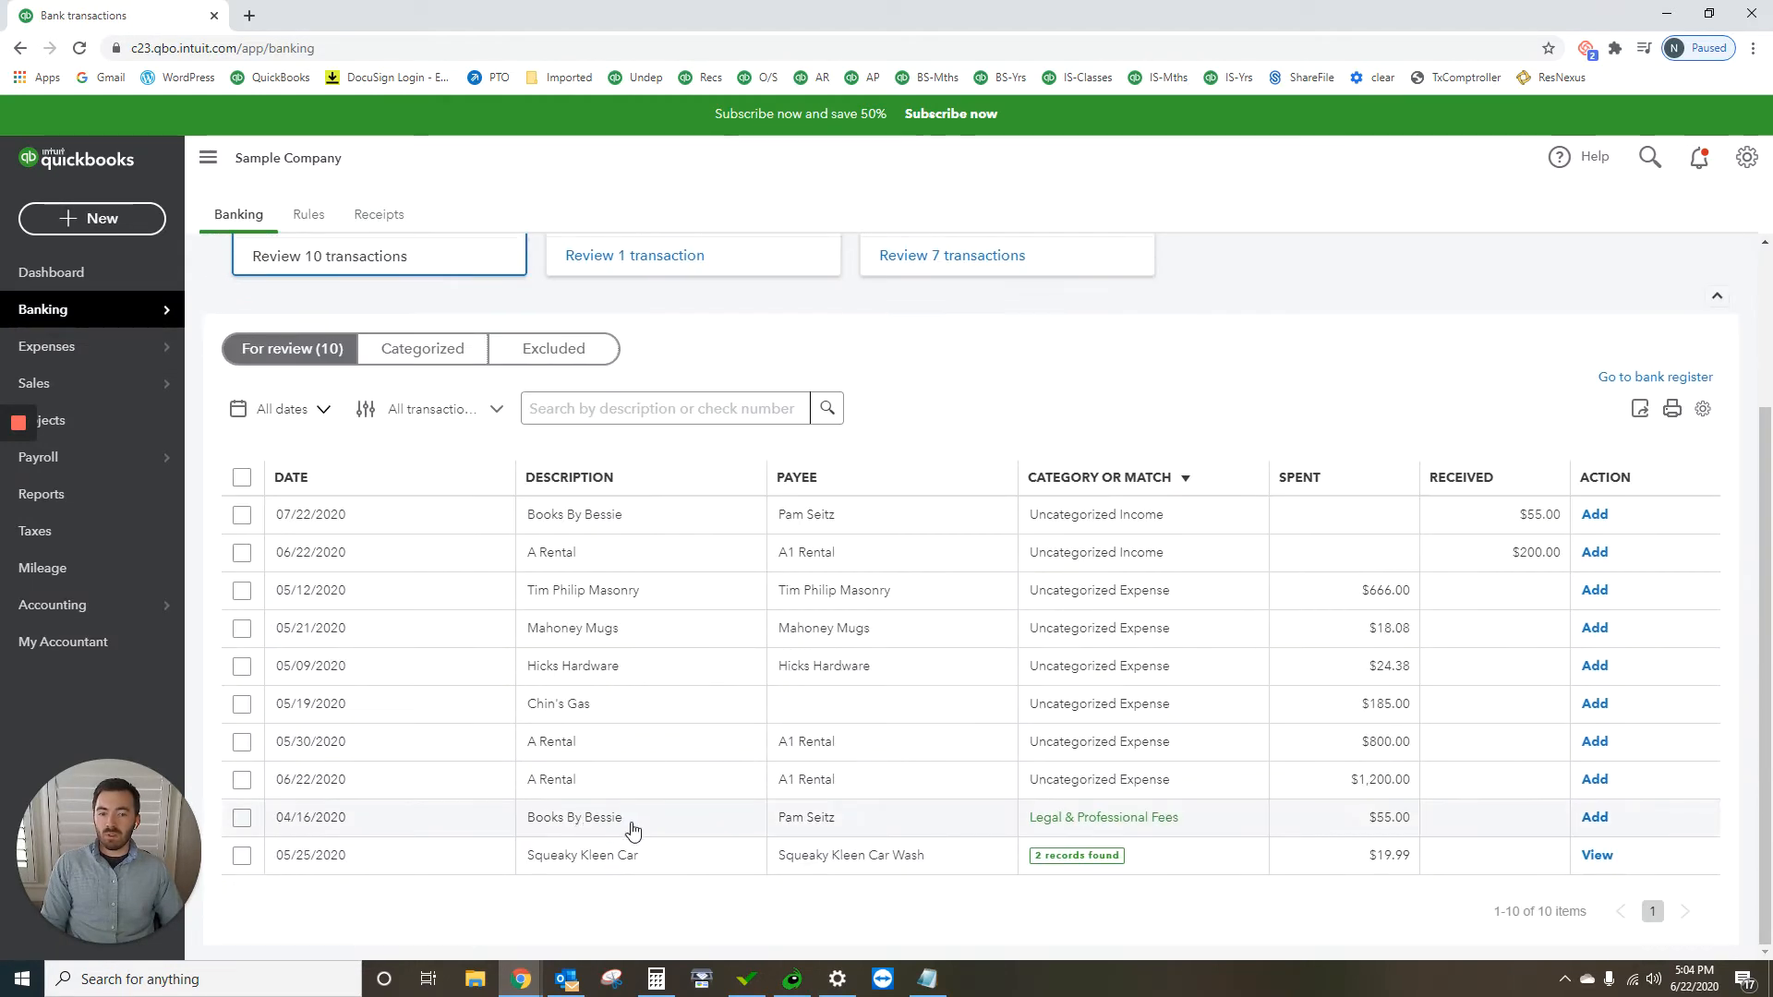
{"action": "left_click", "coordinate": [721, 778]}
{"action": "scroll", "coordinate": [717, 728], "scroll_direction": "down", "scroll_amount": 3}
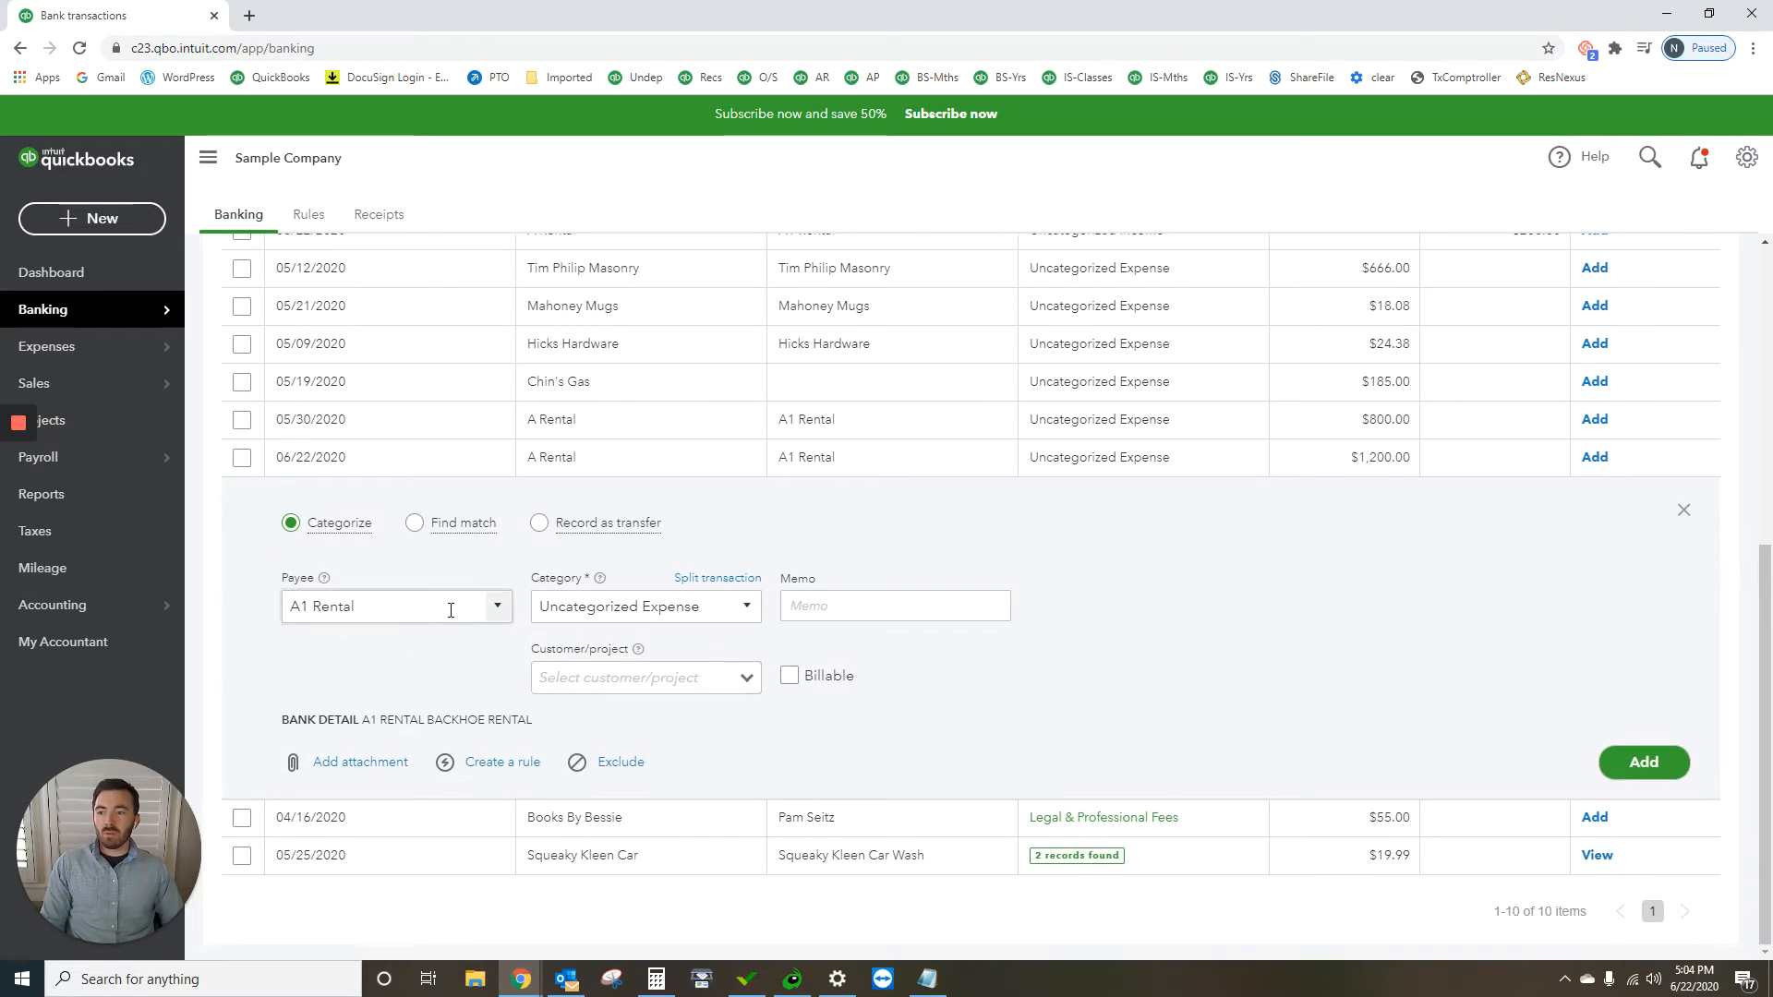
{"action": "left_click", "coordinate": [747, 608]}
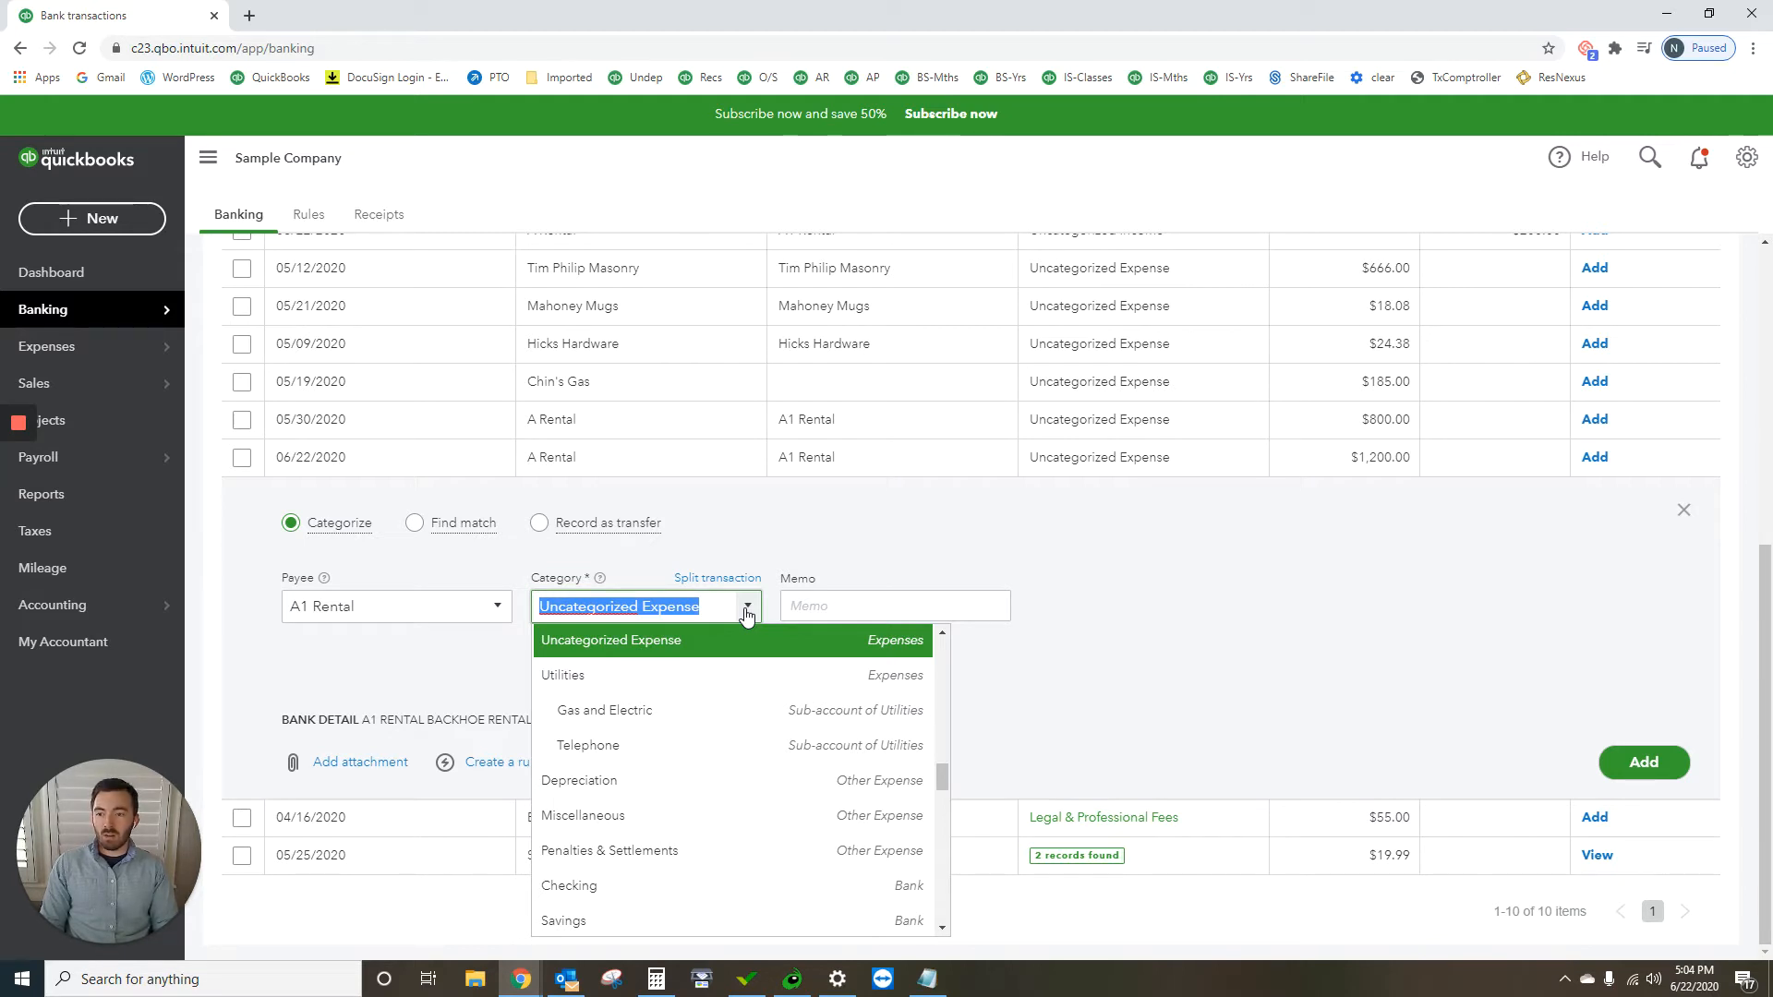
{"action": "type", "text": "fi"}
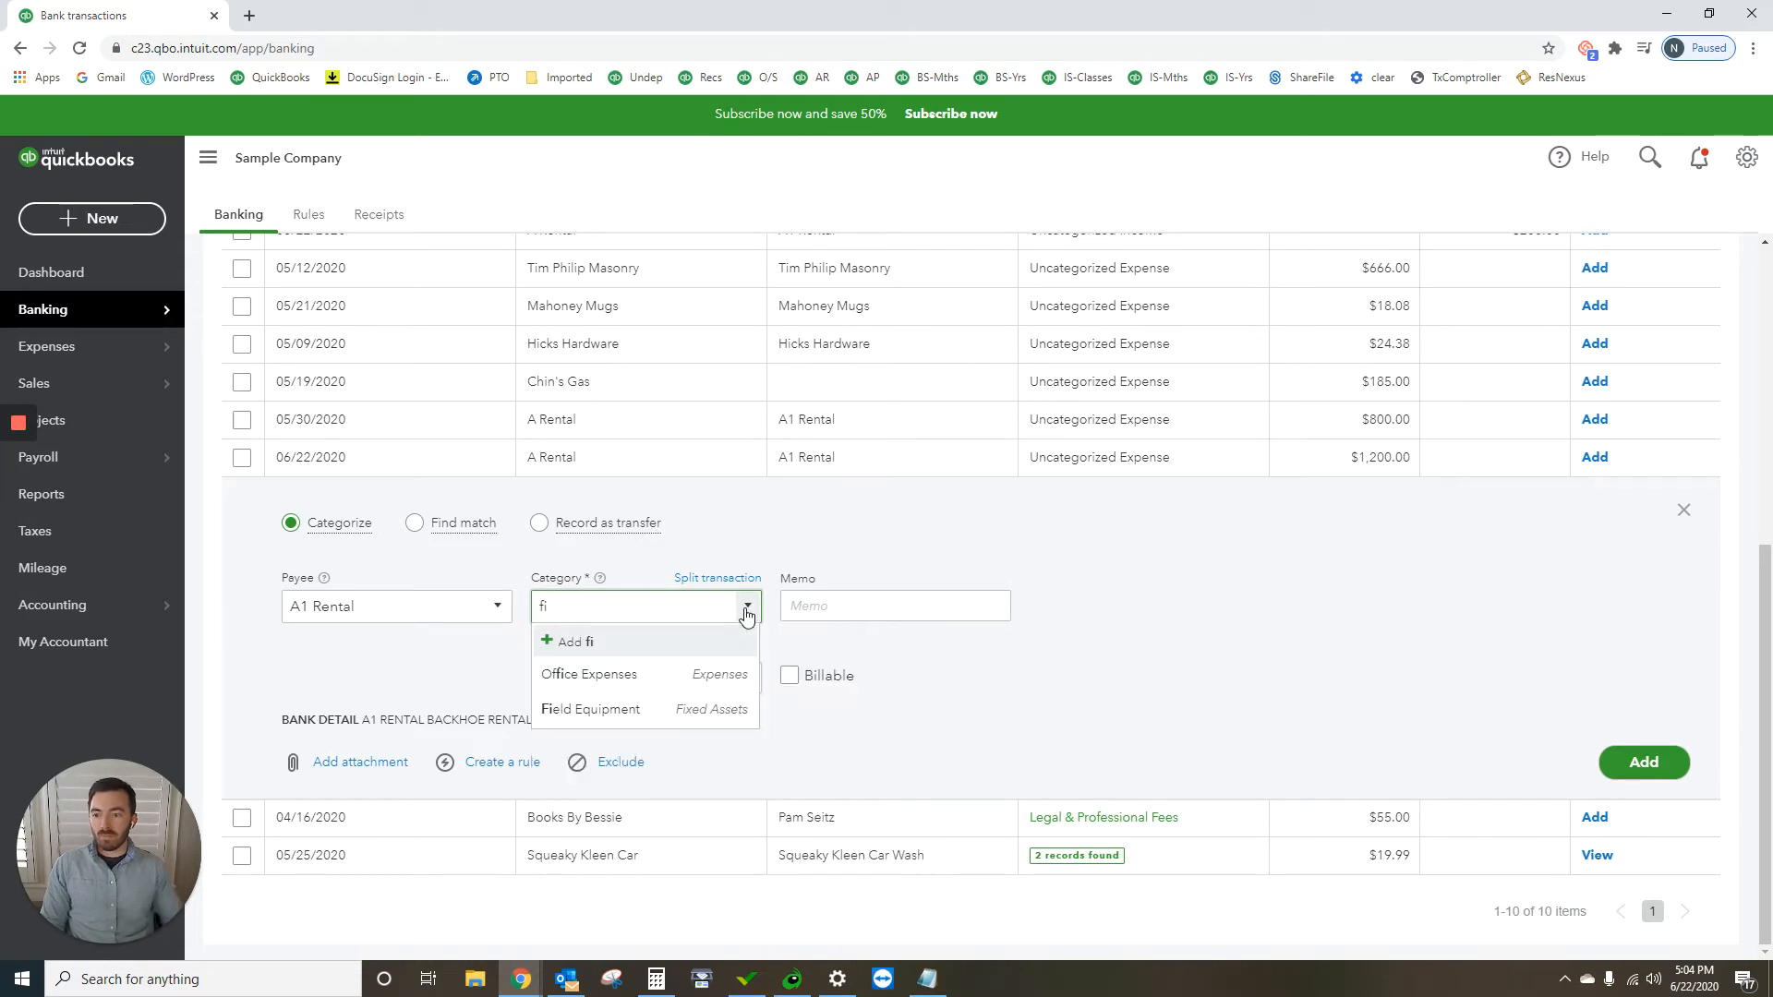
{"action": "left_click", "coordinate": [719, 710]}
Step: Enter the memo "Down Payment for Tractor" on the $1,200.00 transaction and add it to the books
{"action": "left_click", "coordinate": [849, 606]}
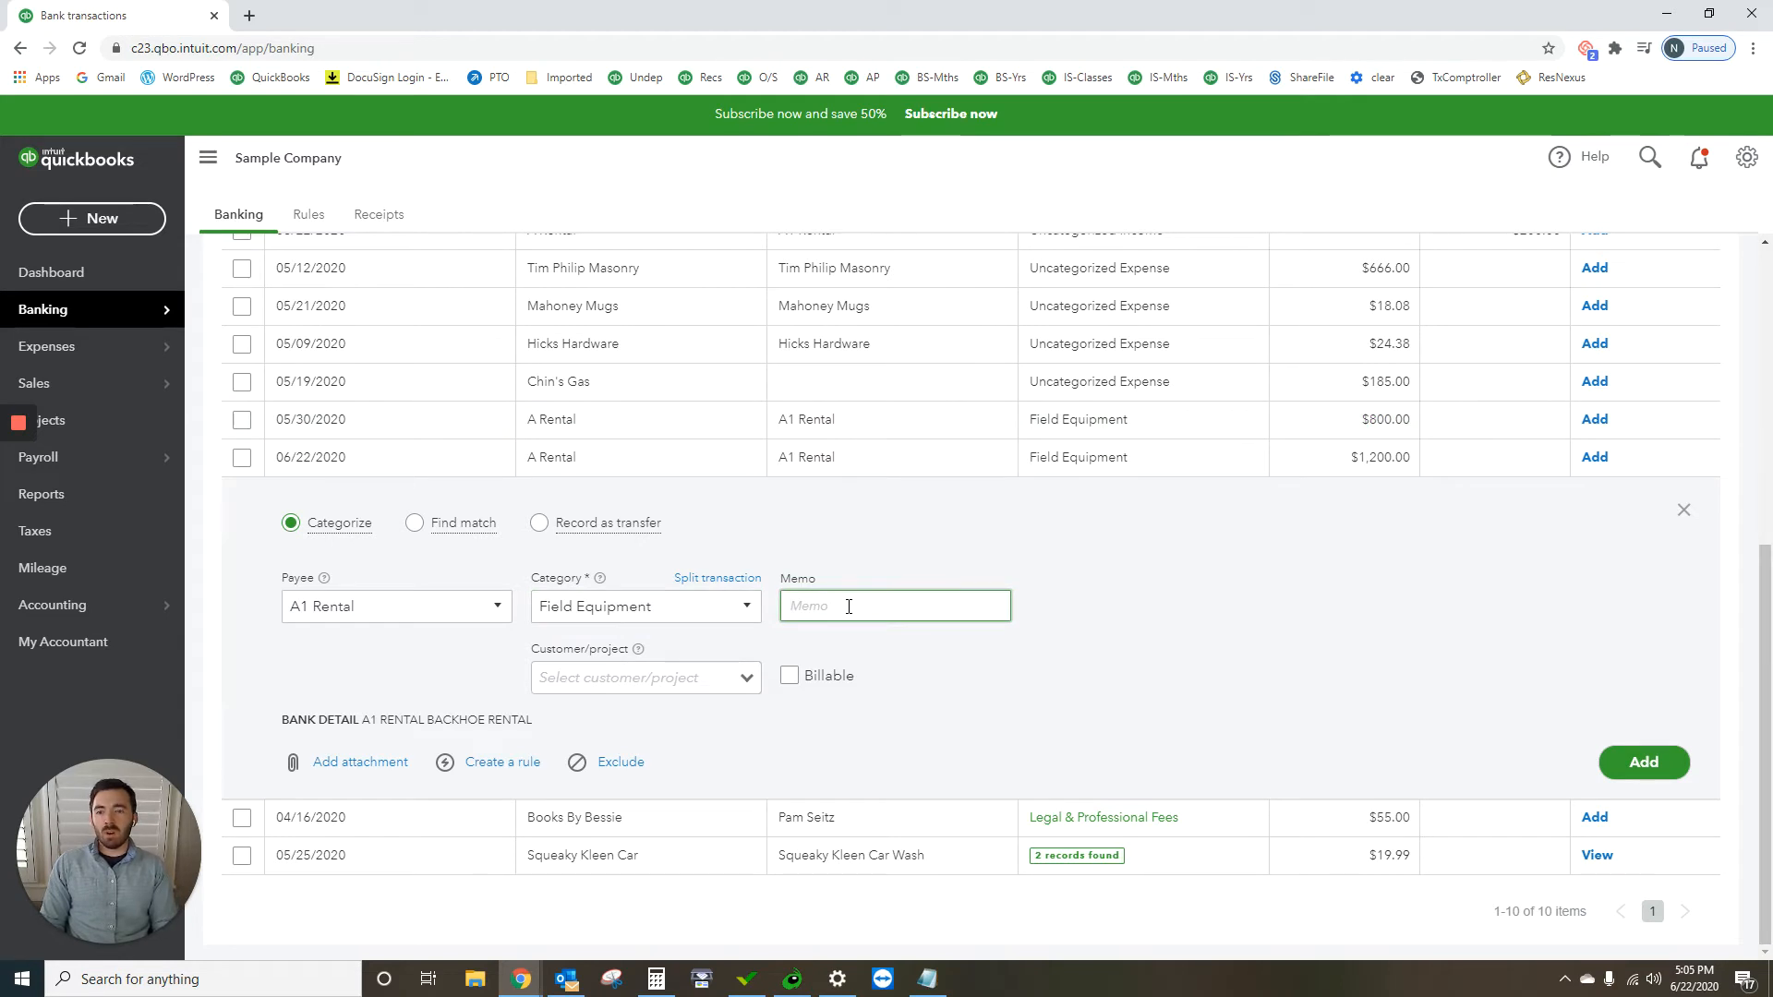
{"action": "type", "text": "Down Payment"}
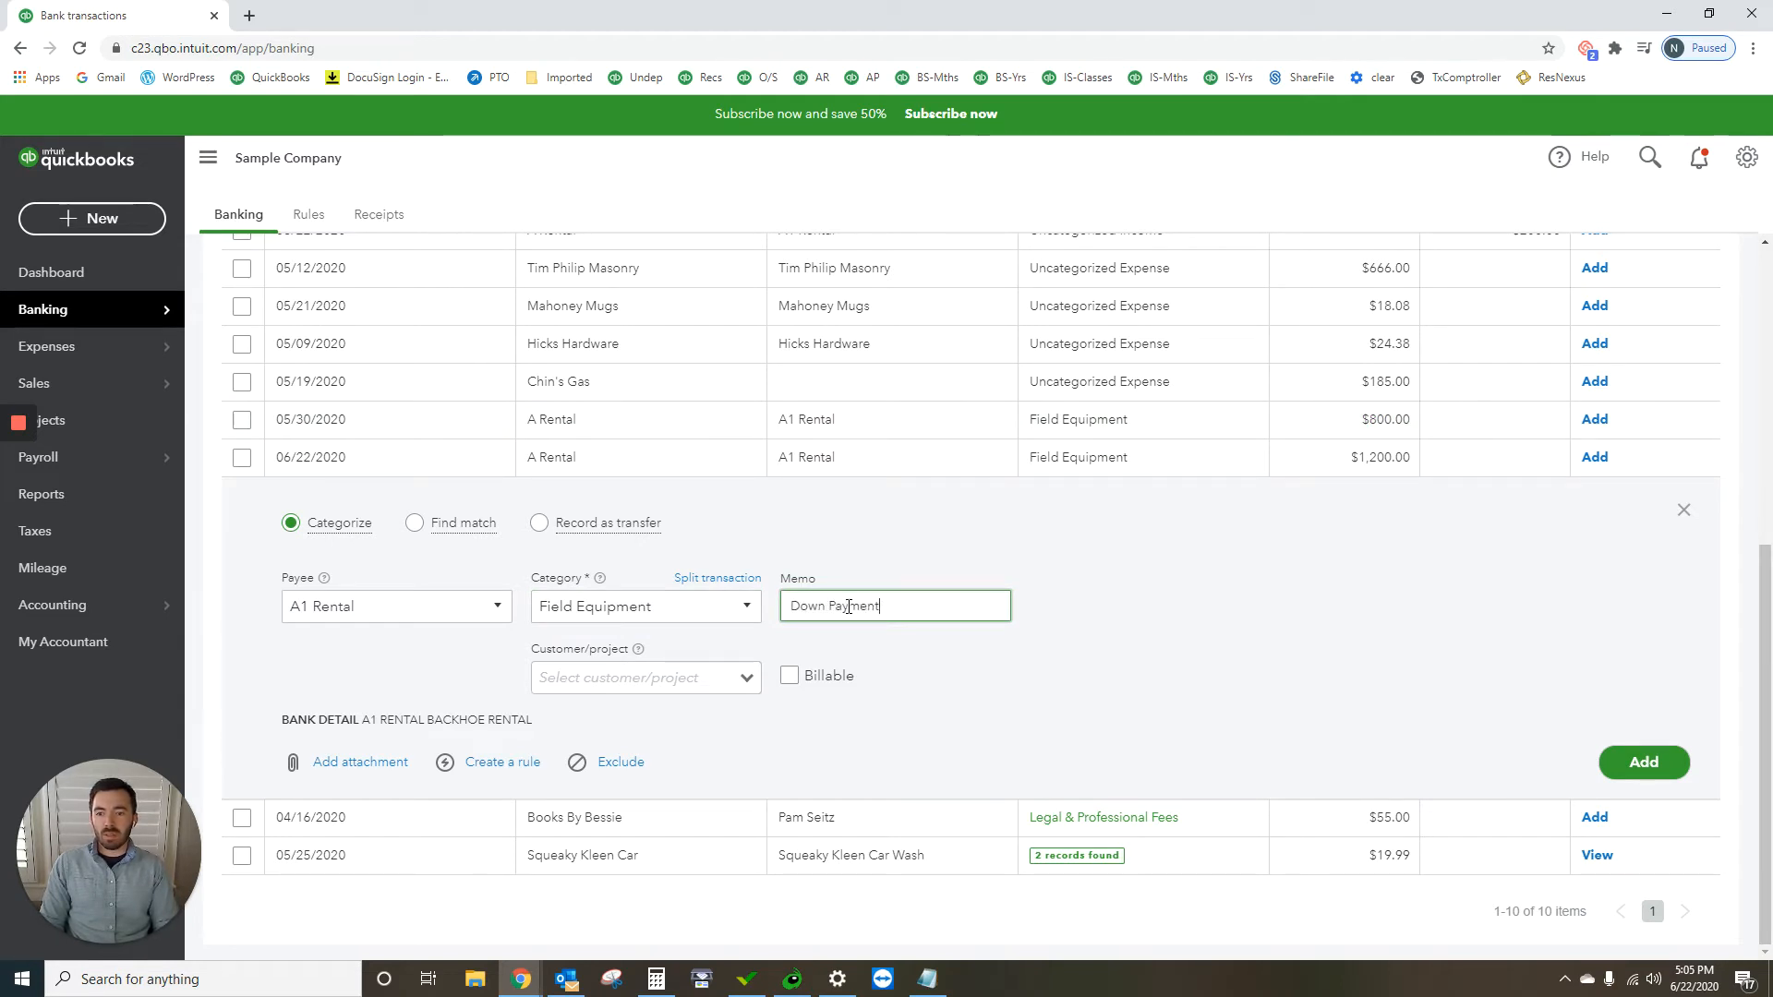
{"action": "type", "text": " for Tracto"}
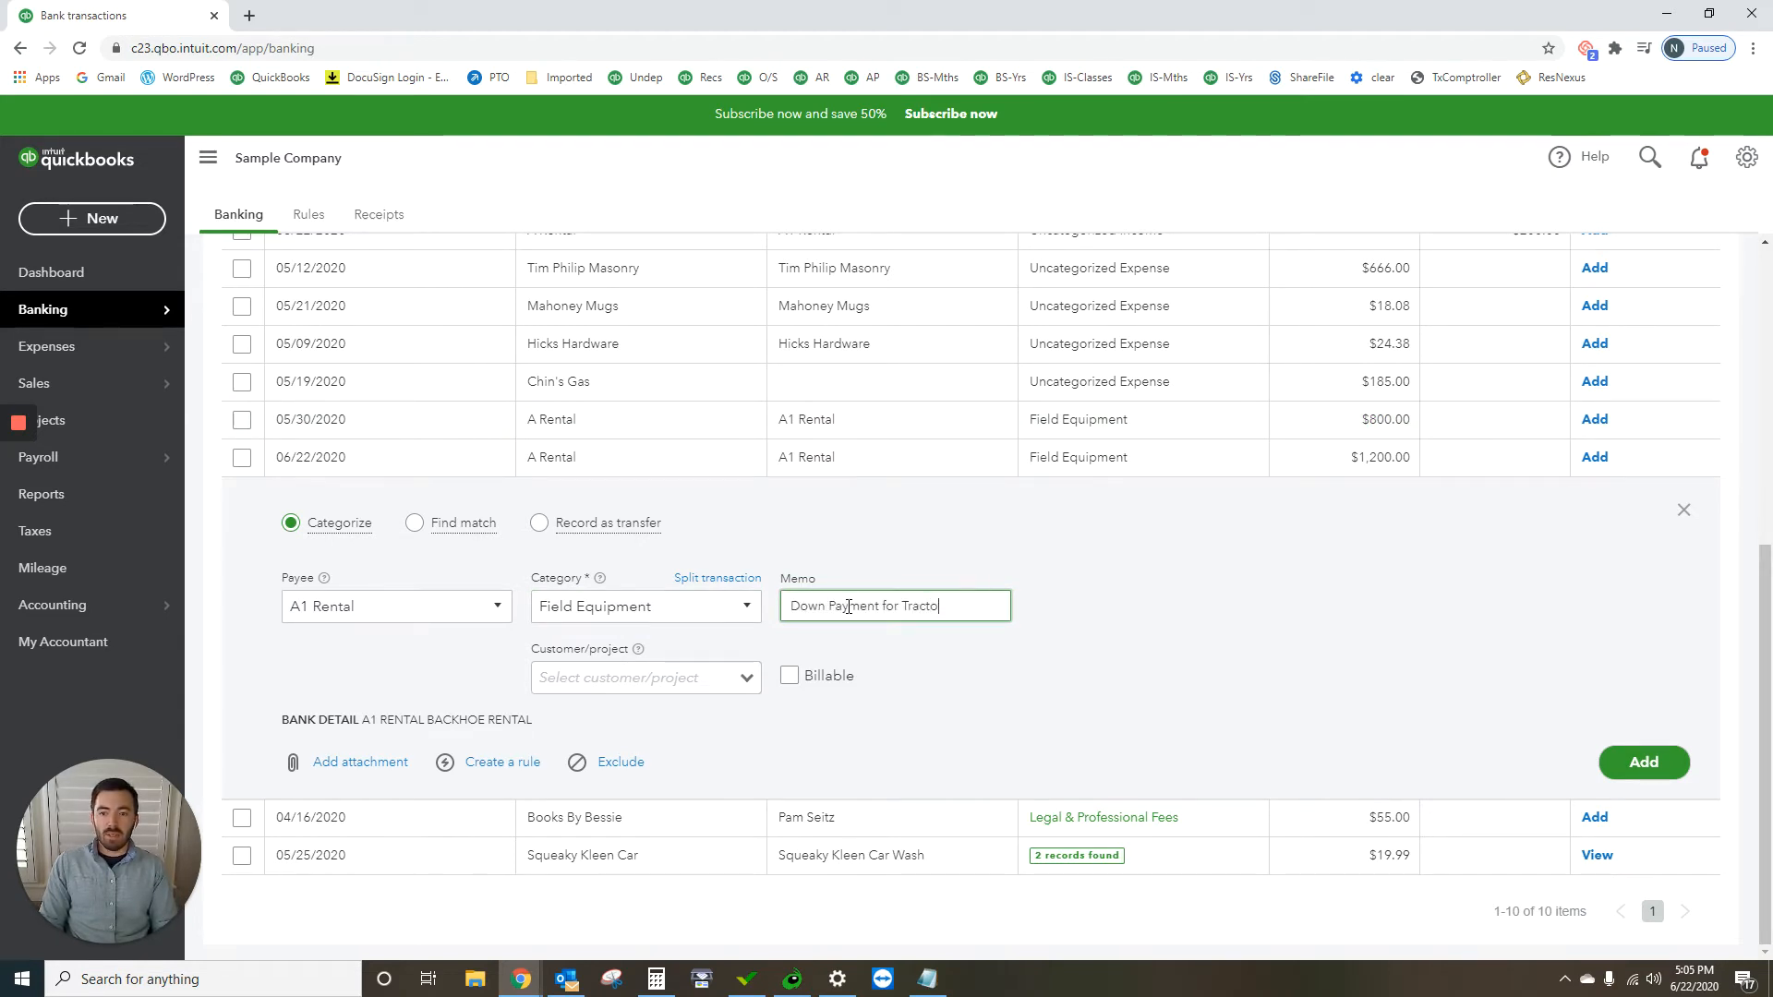
{"action": "type", "text": "r"}
{"action": "left_click", "coordinate": [1094, 630]}
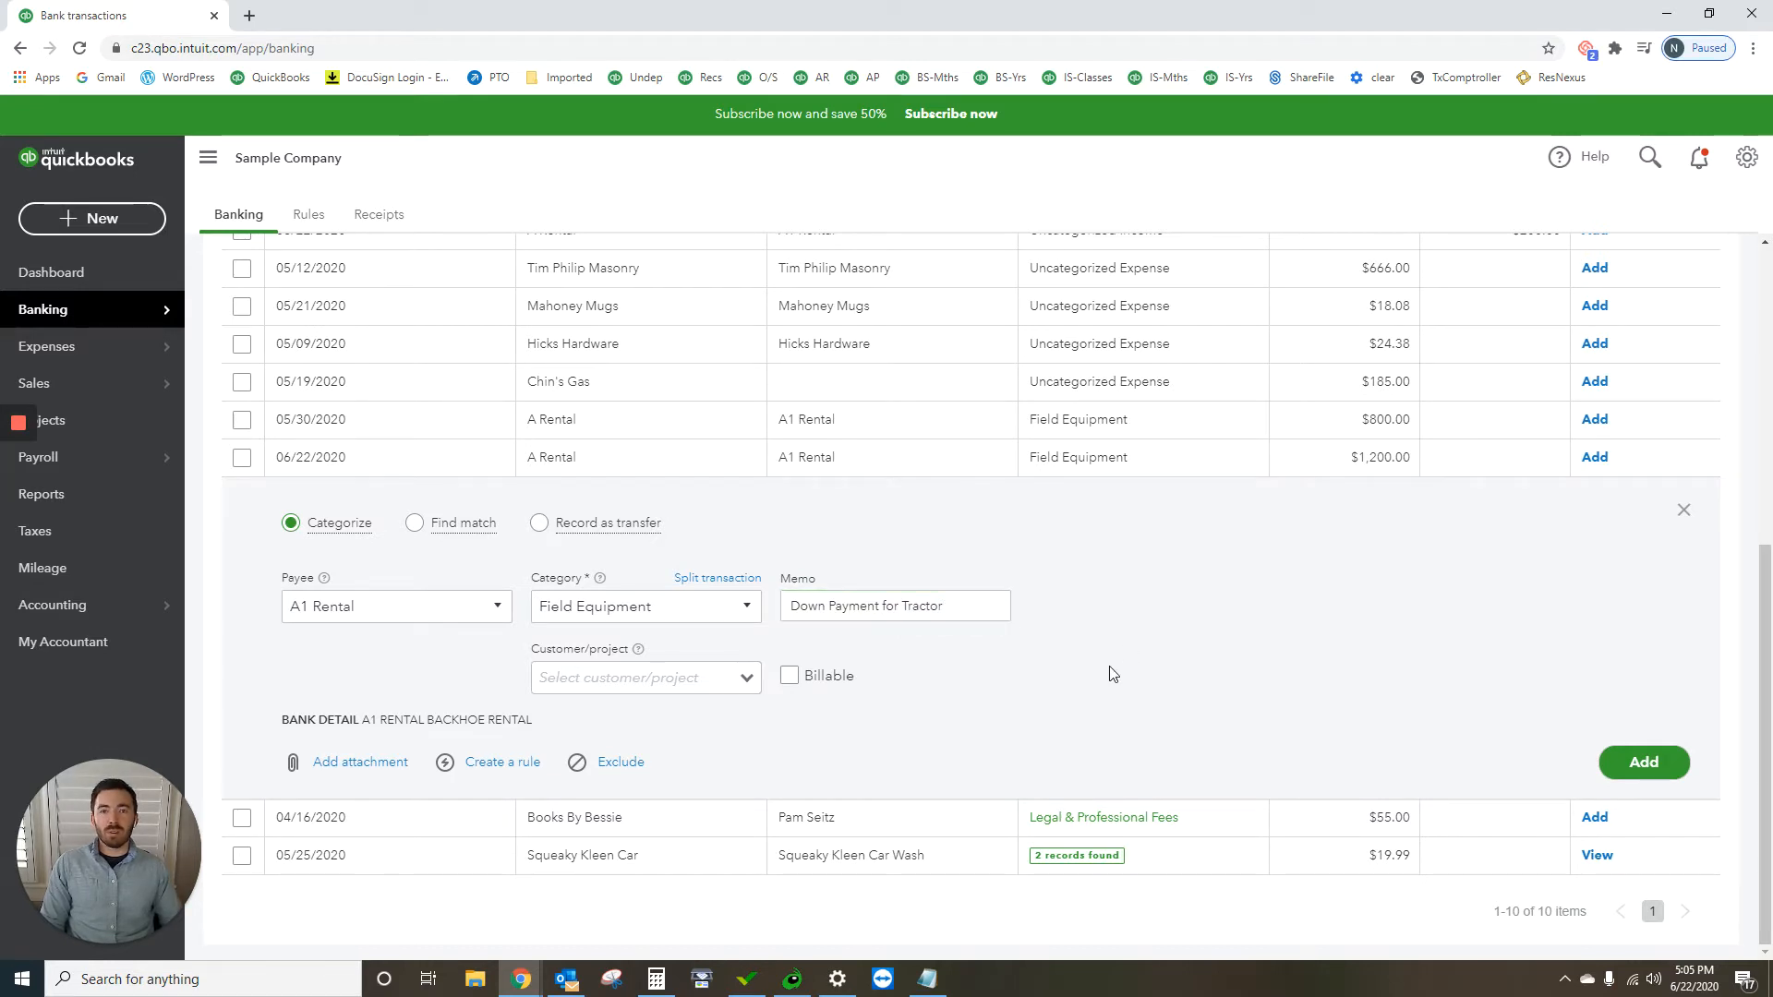
{"action": "left_click", "coordinate": [1667, 760]}
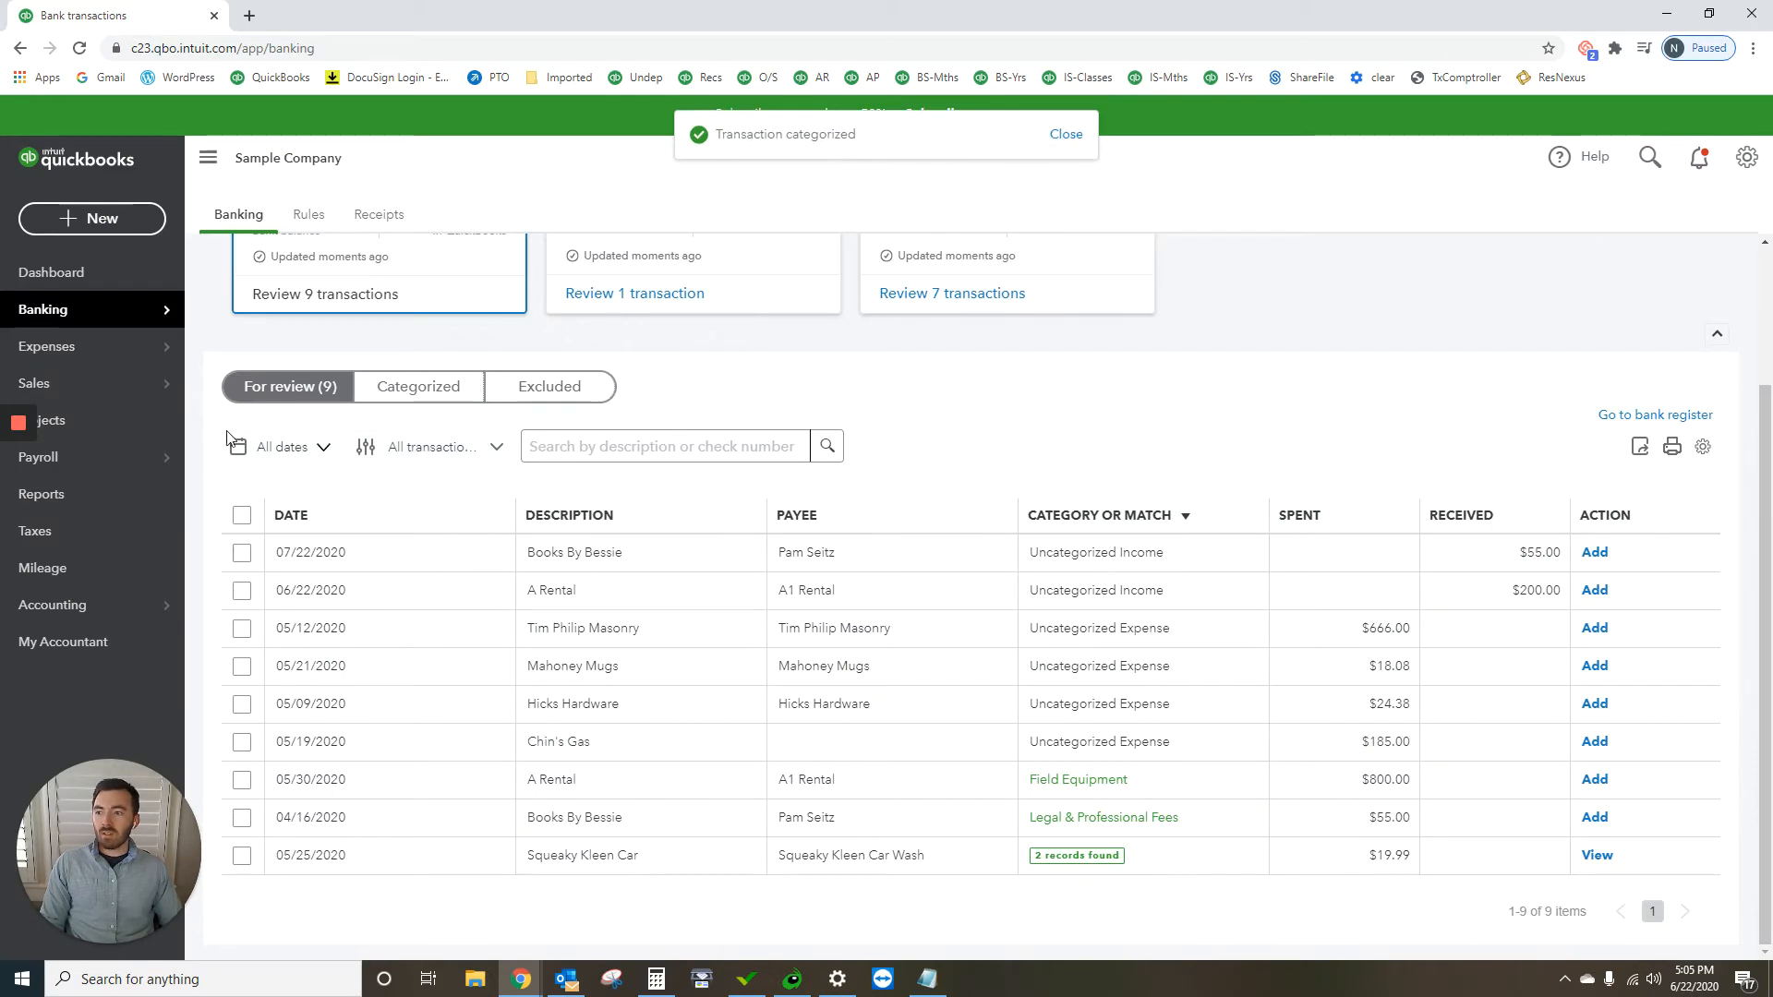
Step: Open the Balance Sheet report, dismiss the title-editing tip, and examine the Field Equipment fixed asset and the liabilities
{"action": "left_click", "coordinate": [91, 497]}
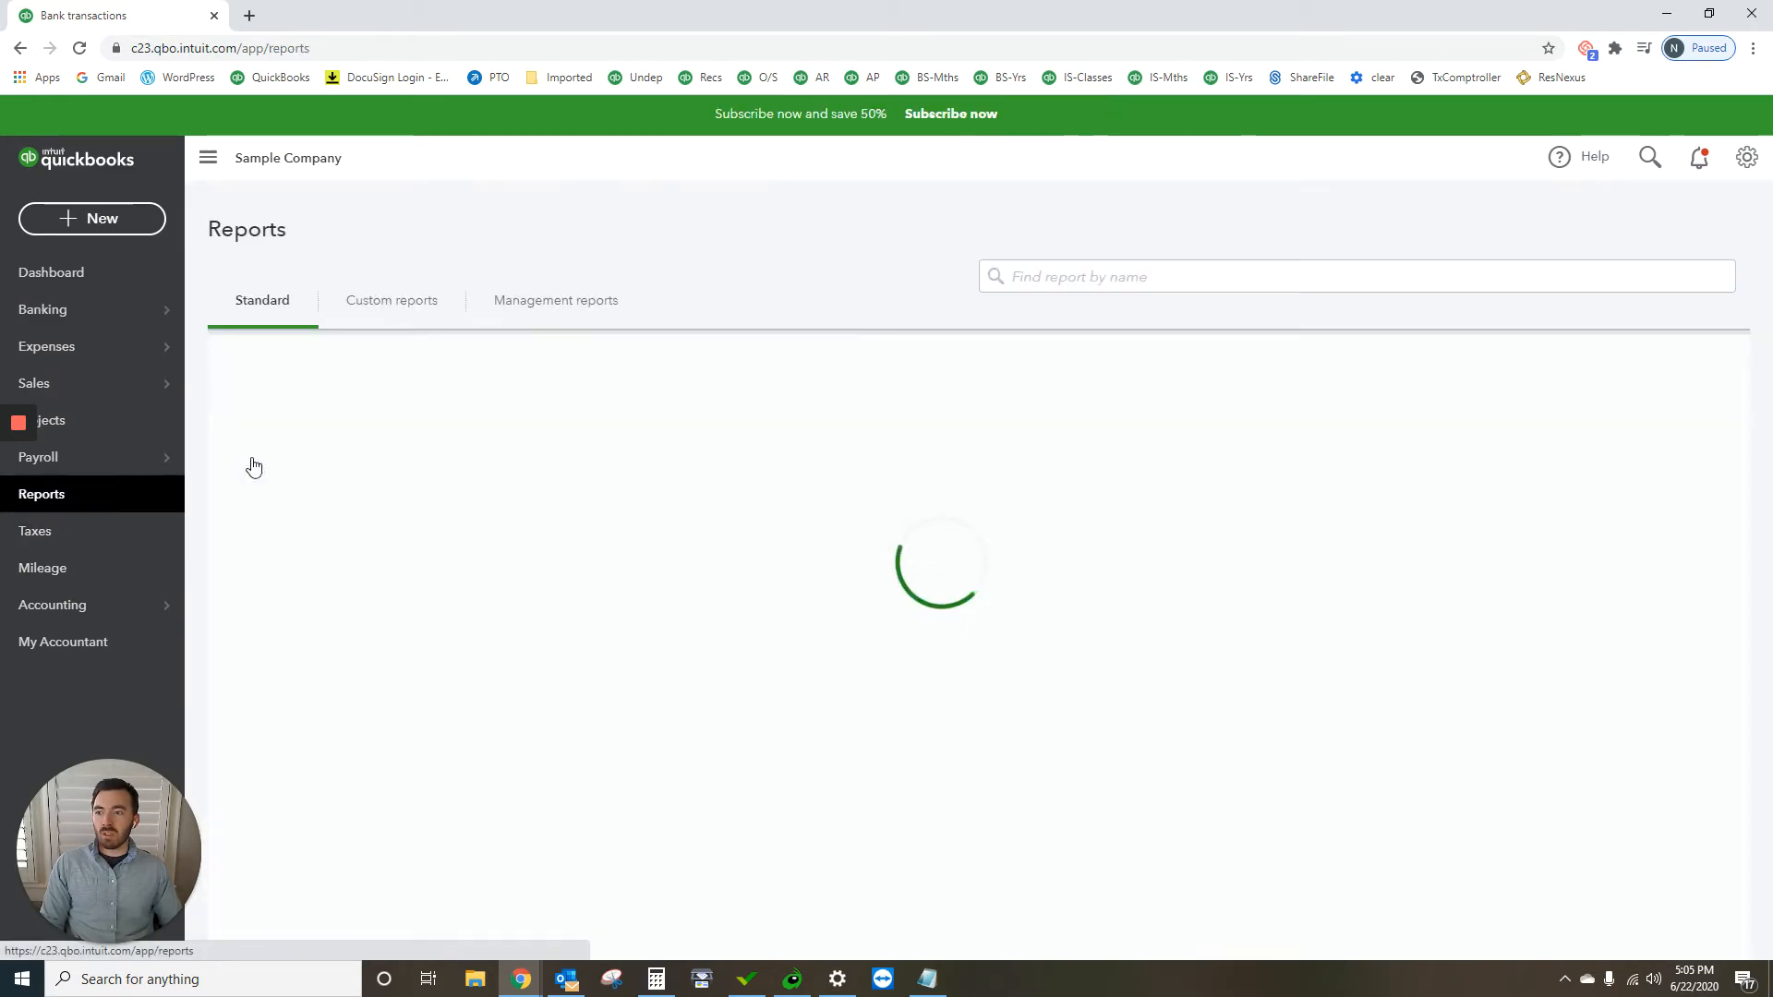
{"action": "left_click", "coordinate": [334, 475]}
{"action": "scroll", "coordinate": [566, 530], "scroll_direction": "down", "scroll_amount": 5}
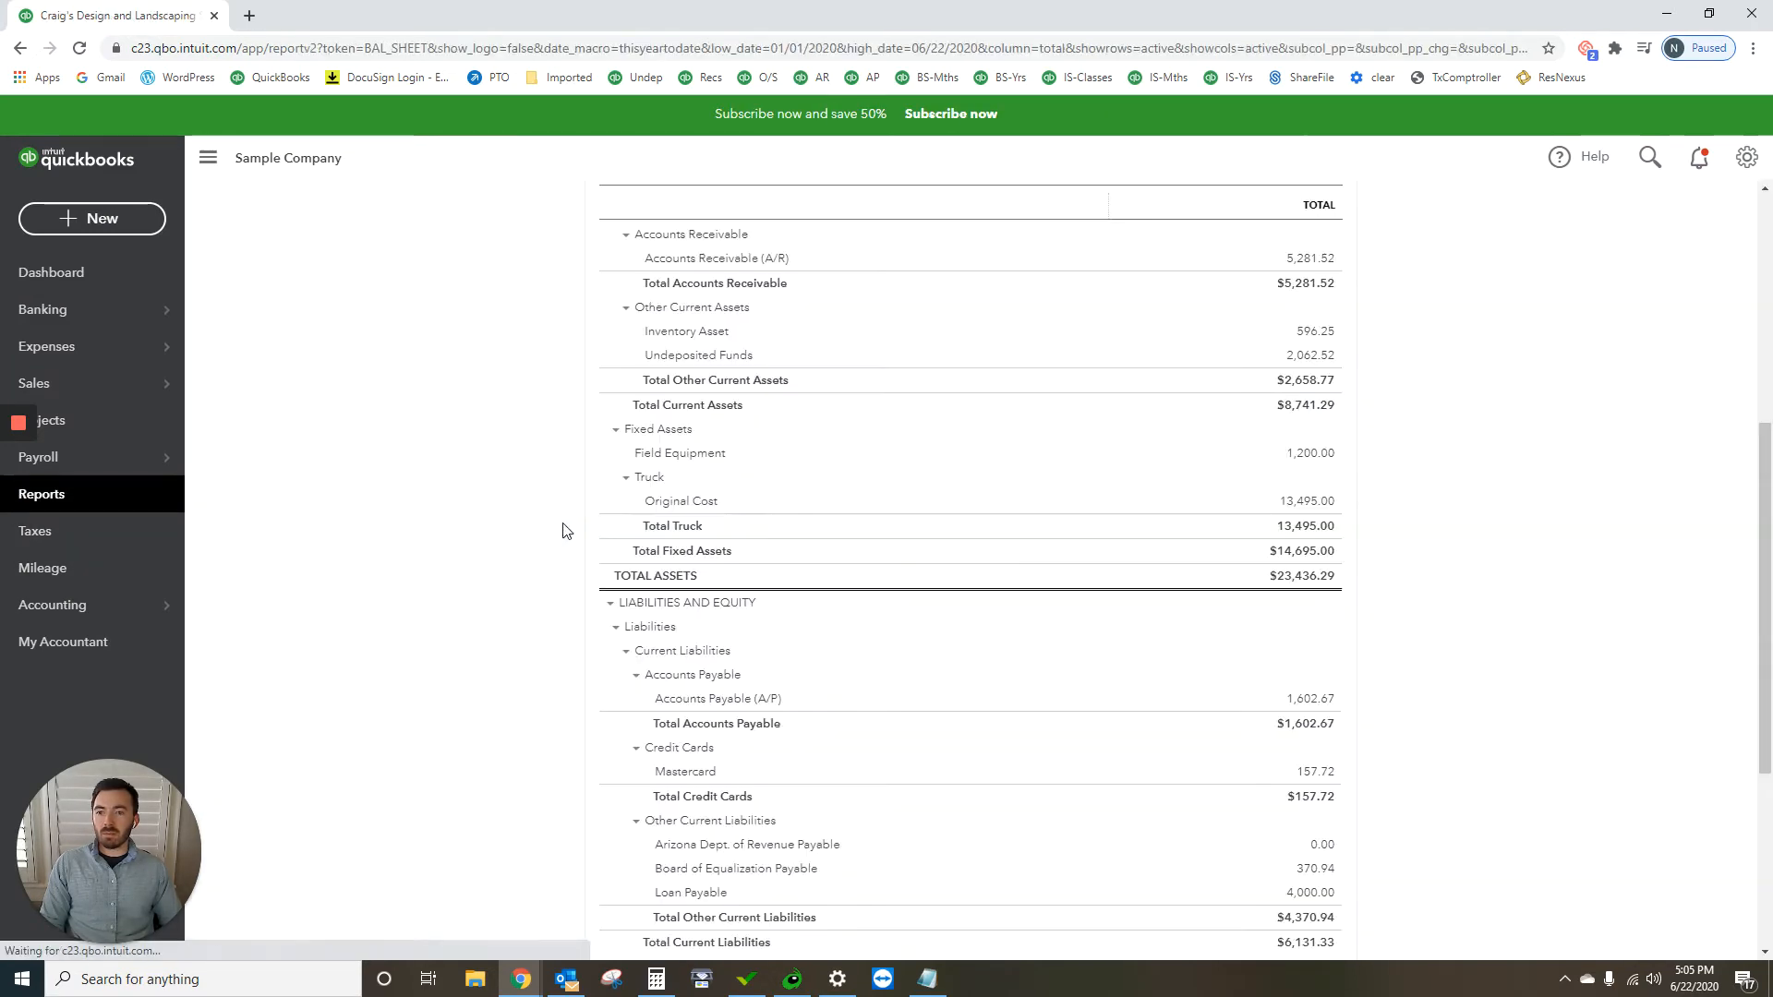
{"action": "scroll", "coordinate": [850, 454], "scroll_direction": "up", "scroll_amount": 5}
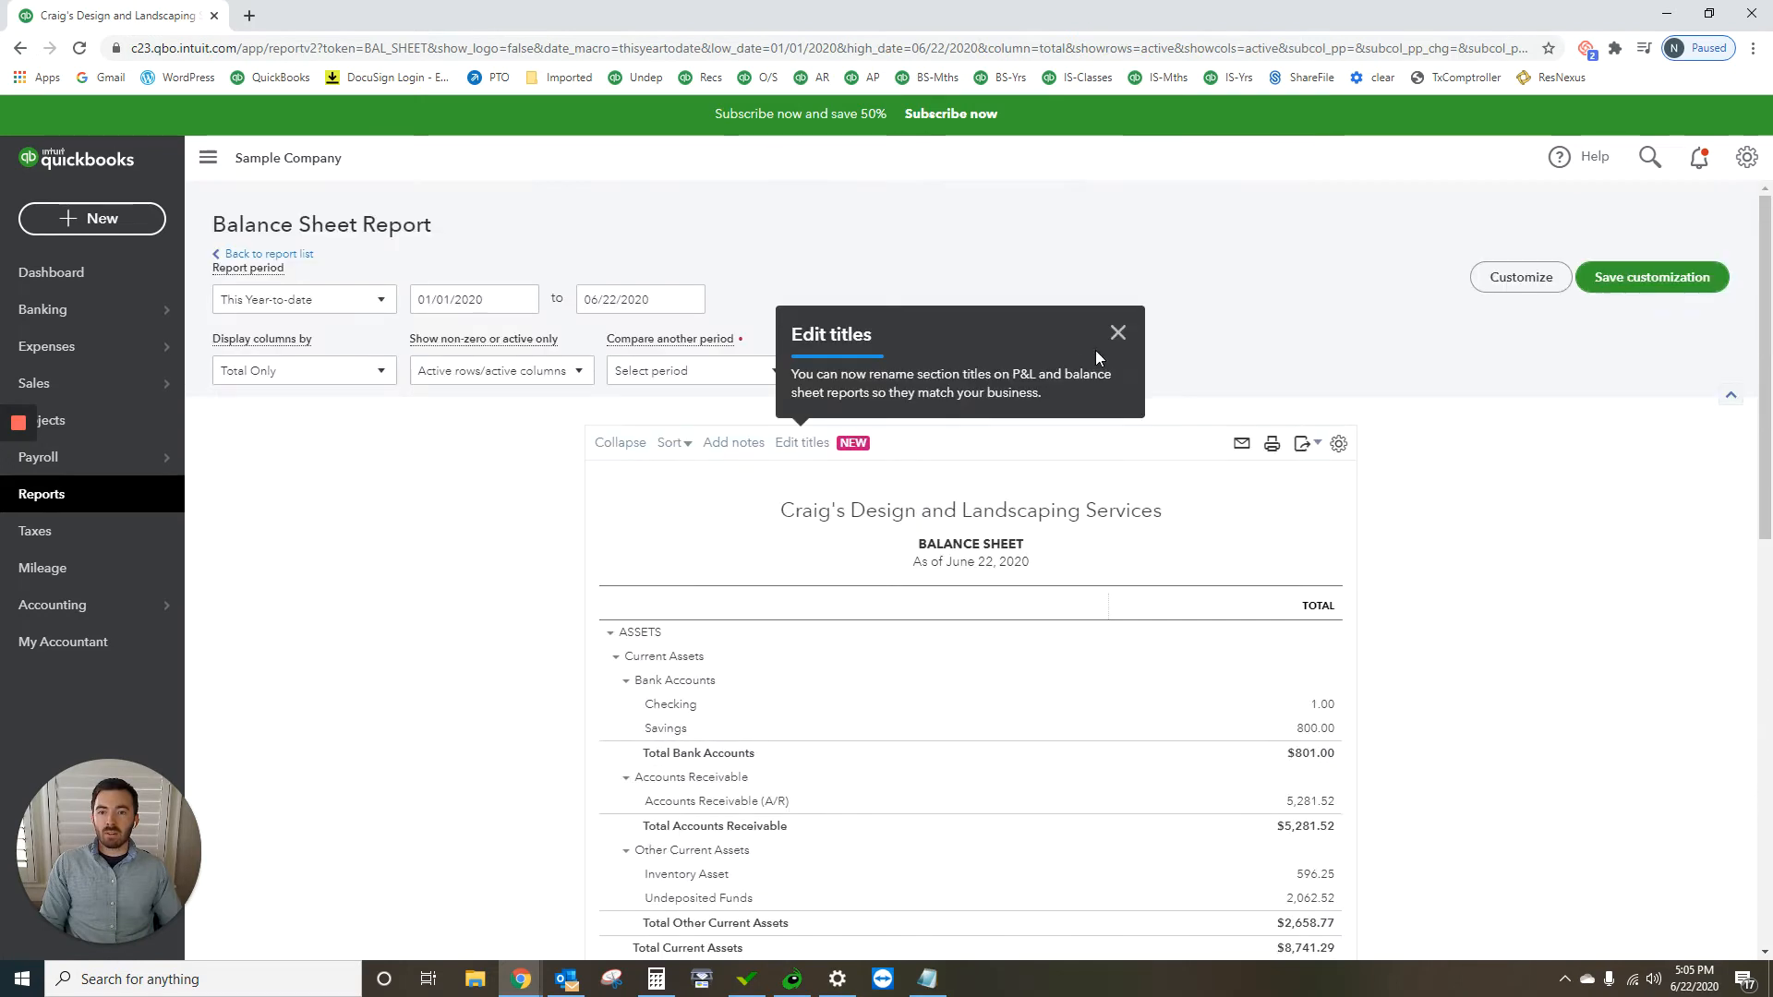
{"action": "left_click", "coordinate": [1117, 332]}
{"action": "scroll", "coordinate": [1062, 611], "scroll_direction": "down", "scroll_amount": 2}
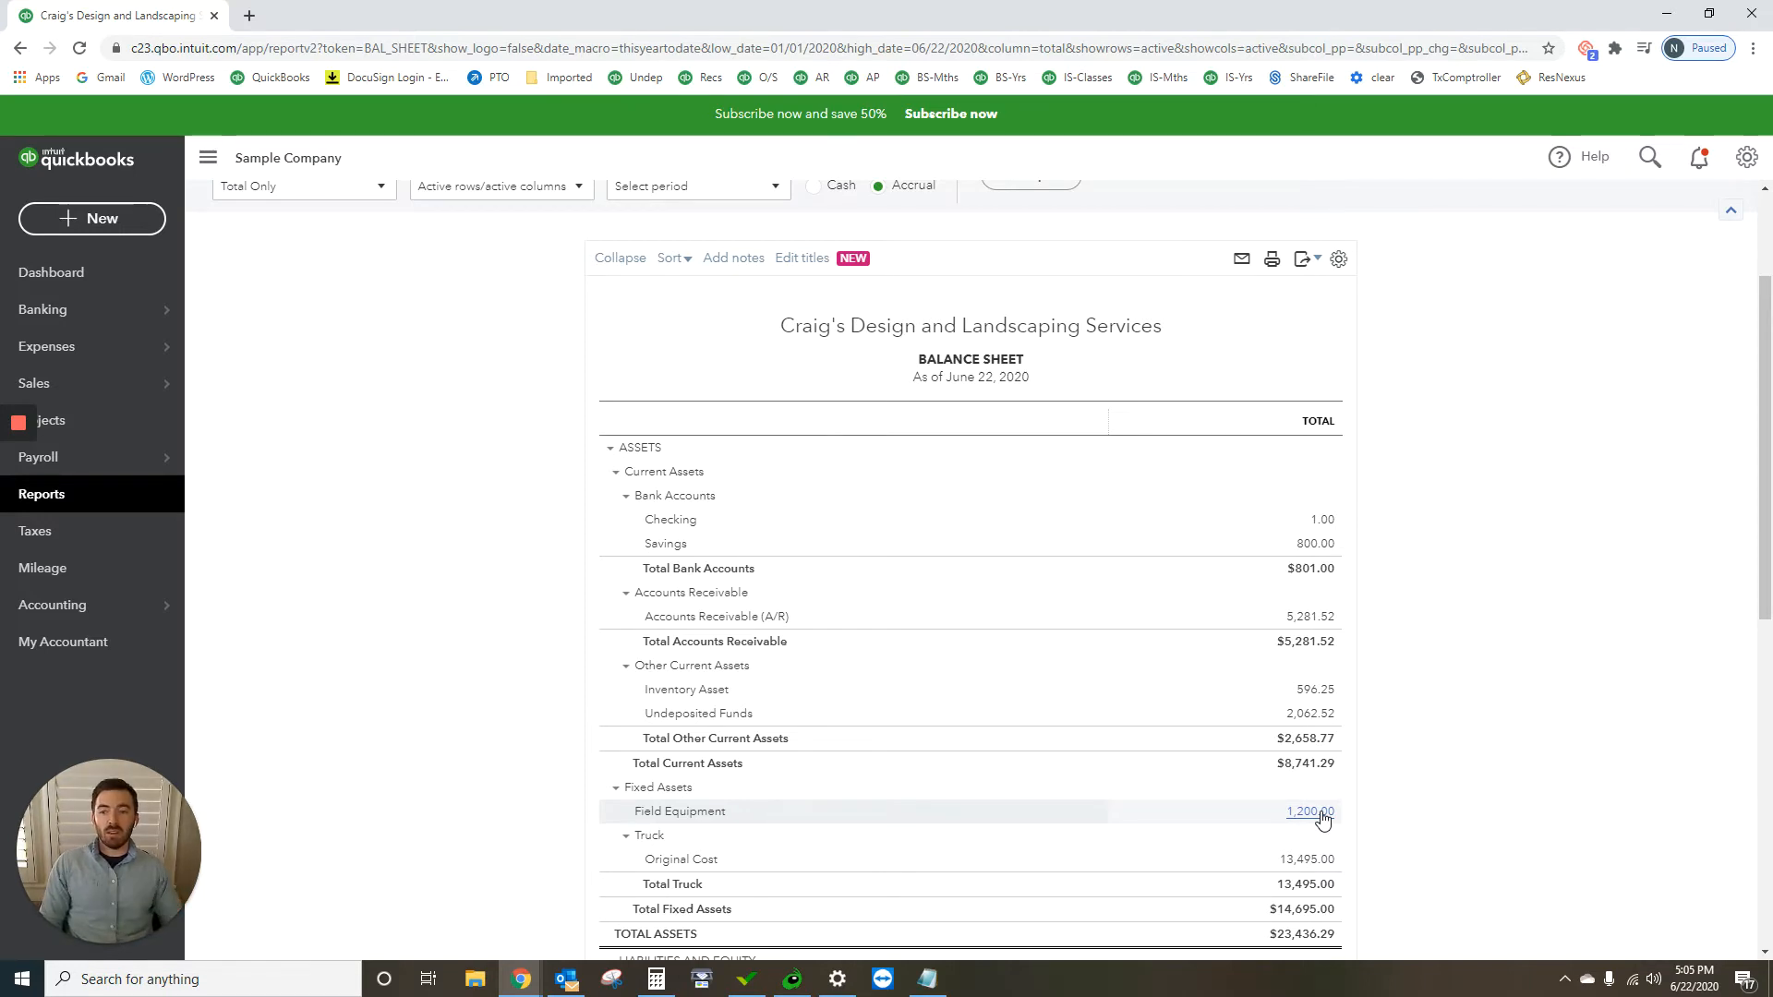
{"action": "scroll", "coordinate": [1254, 796], "scroll_direction": "down", "scroll_amount": 4}
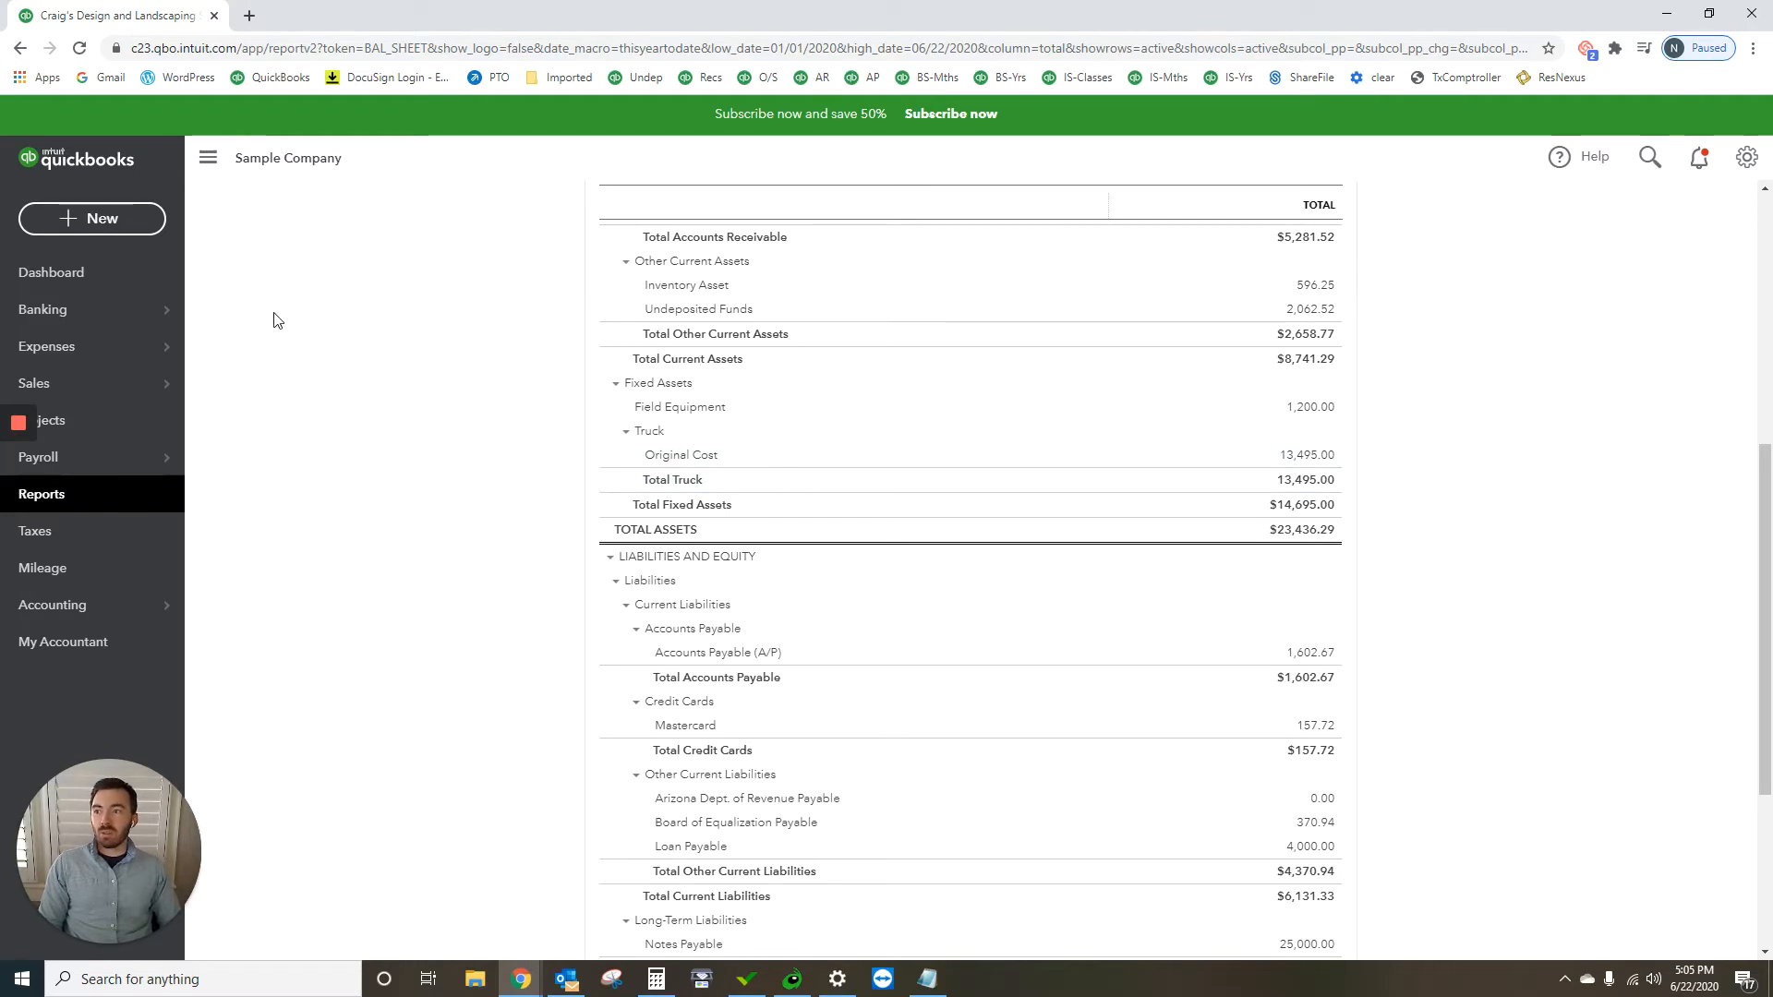
Step: Create a new journal entry dated 06/22/2020 and set its journal number to NG
{"action": "left_click", "coordinate": [129, 218]}
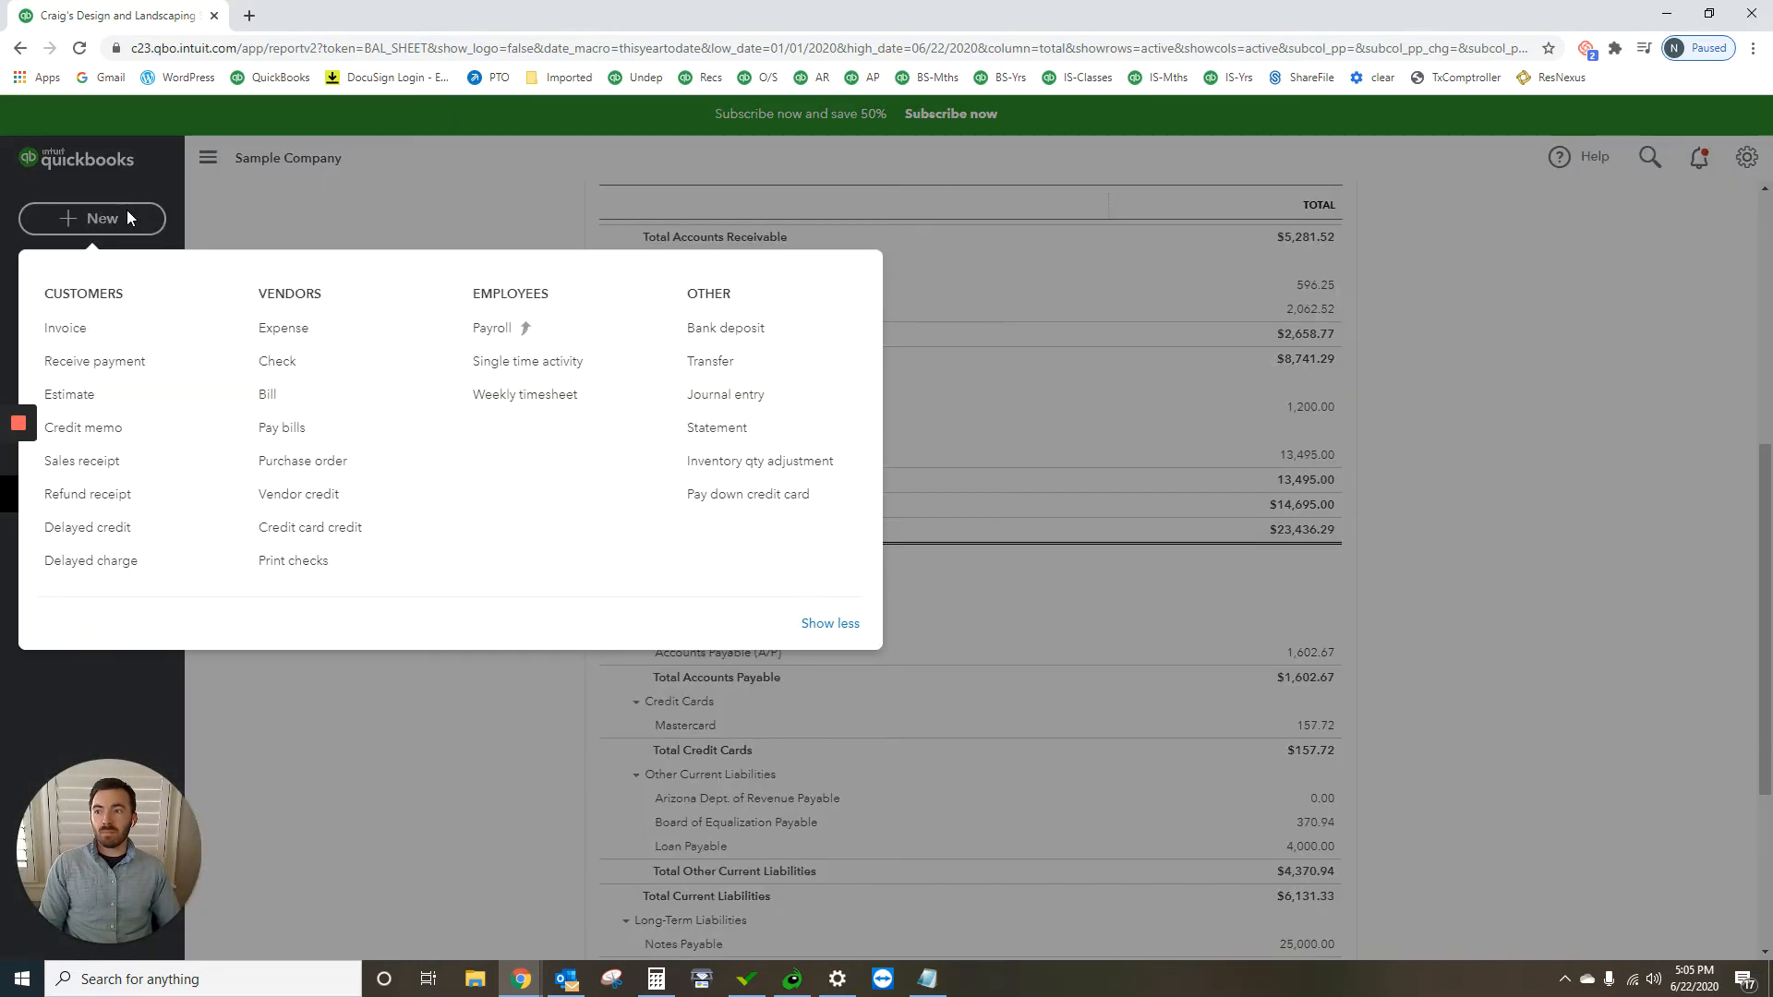
{"action": "left_click", "coordinate": [753, 396]}
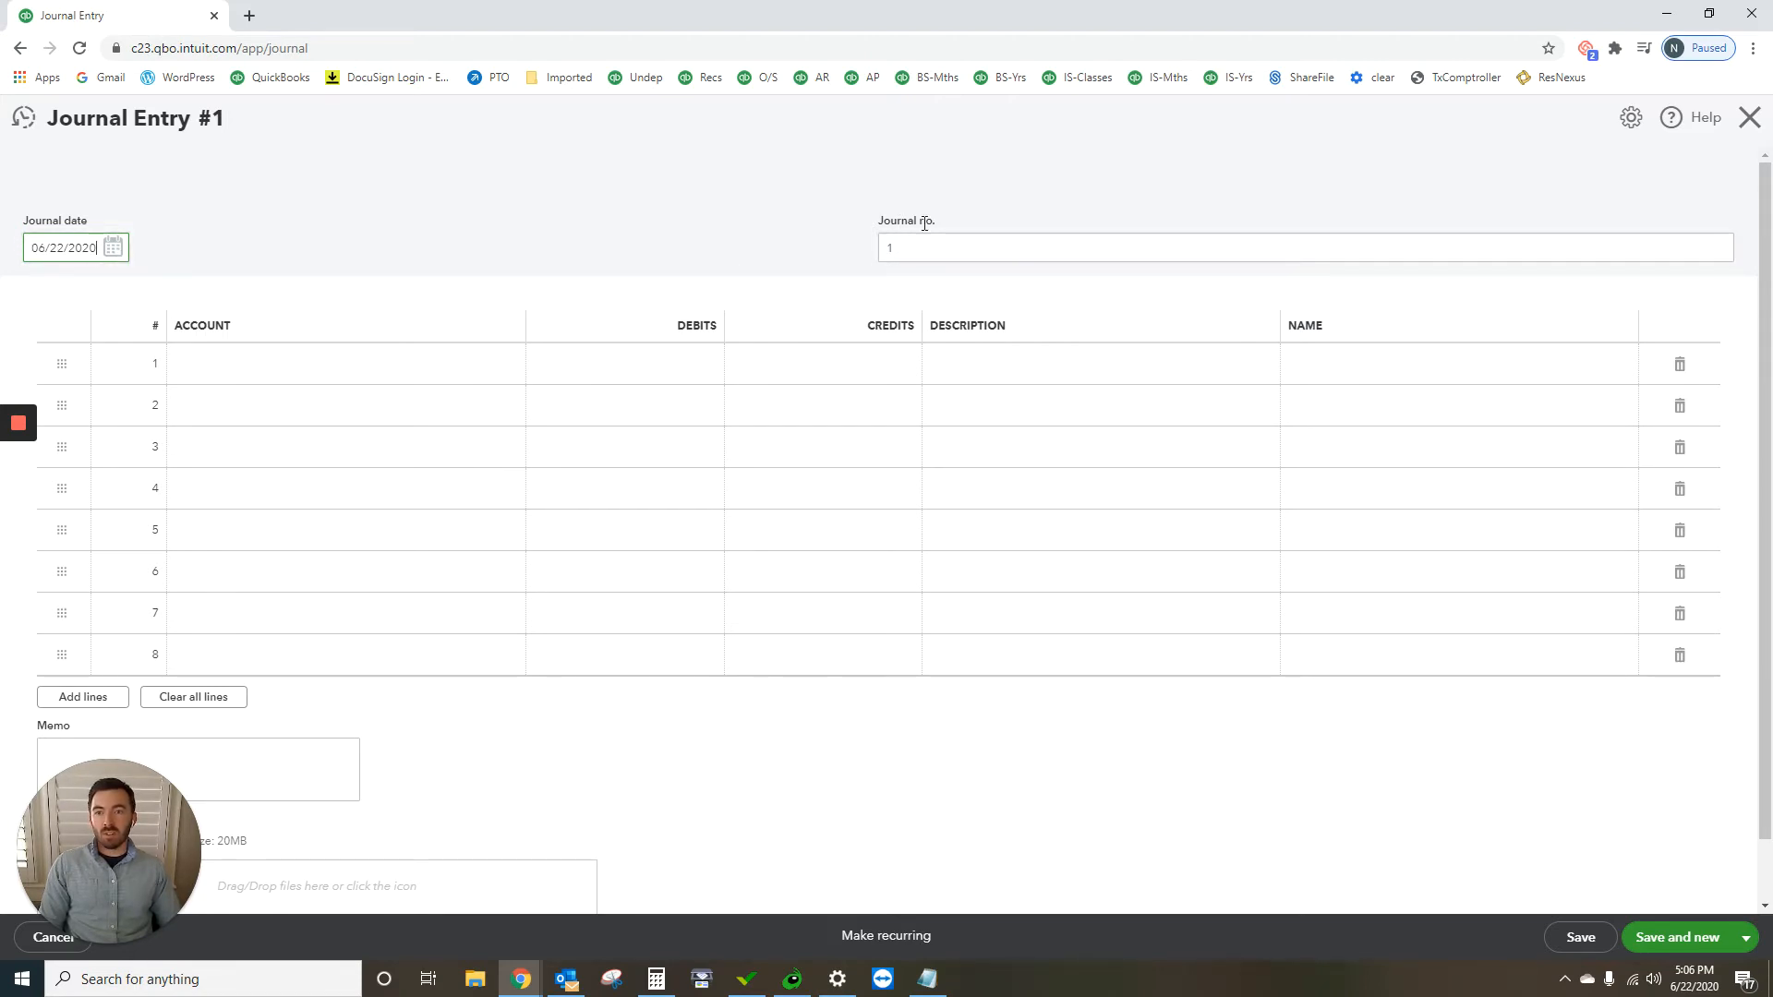
{"action": "key", "text": "Tab"}
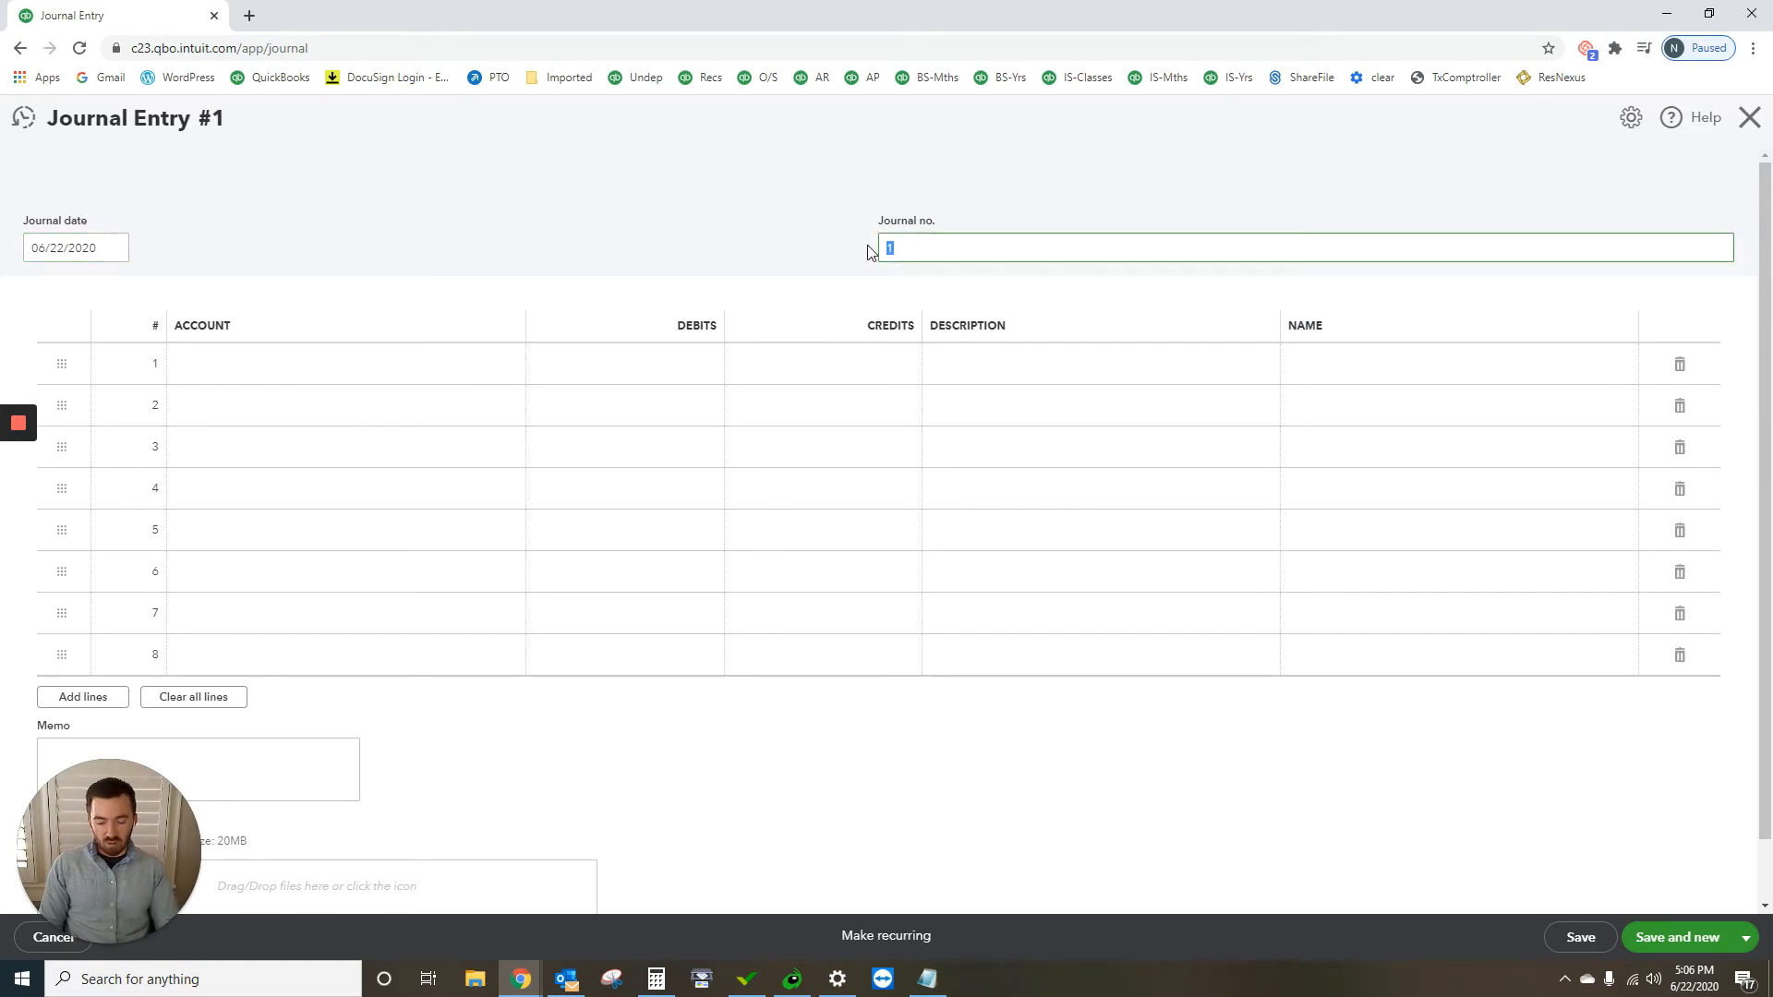
{"action": "type", "text": "NG"}
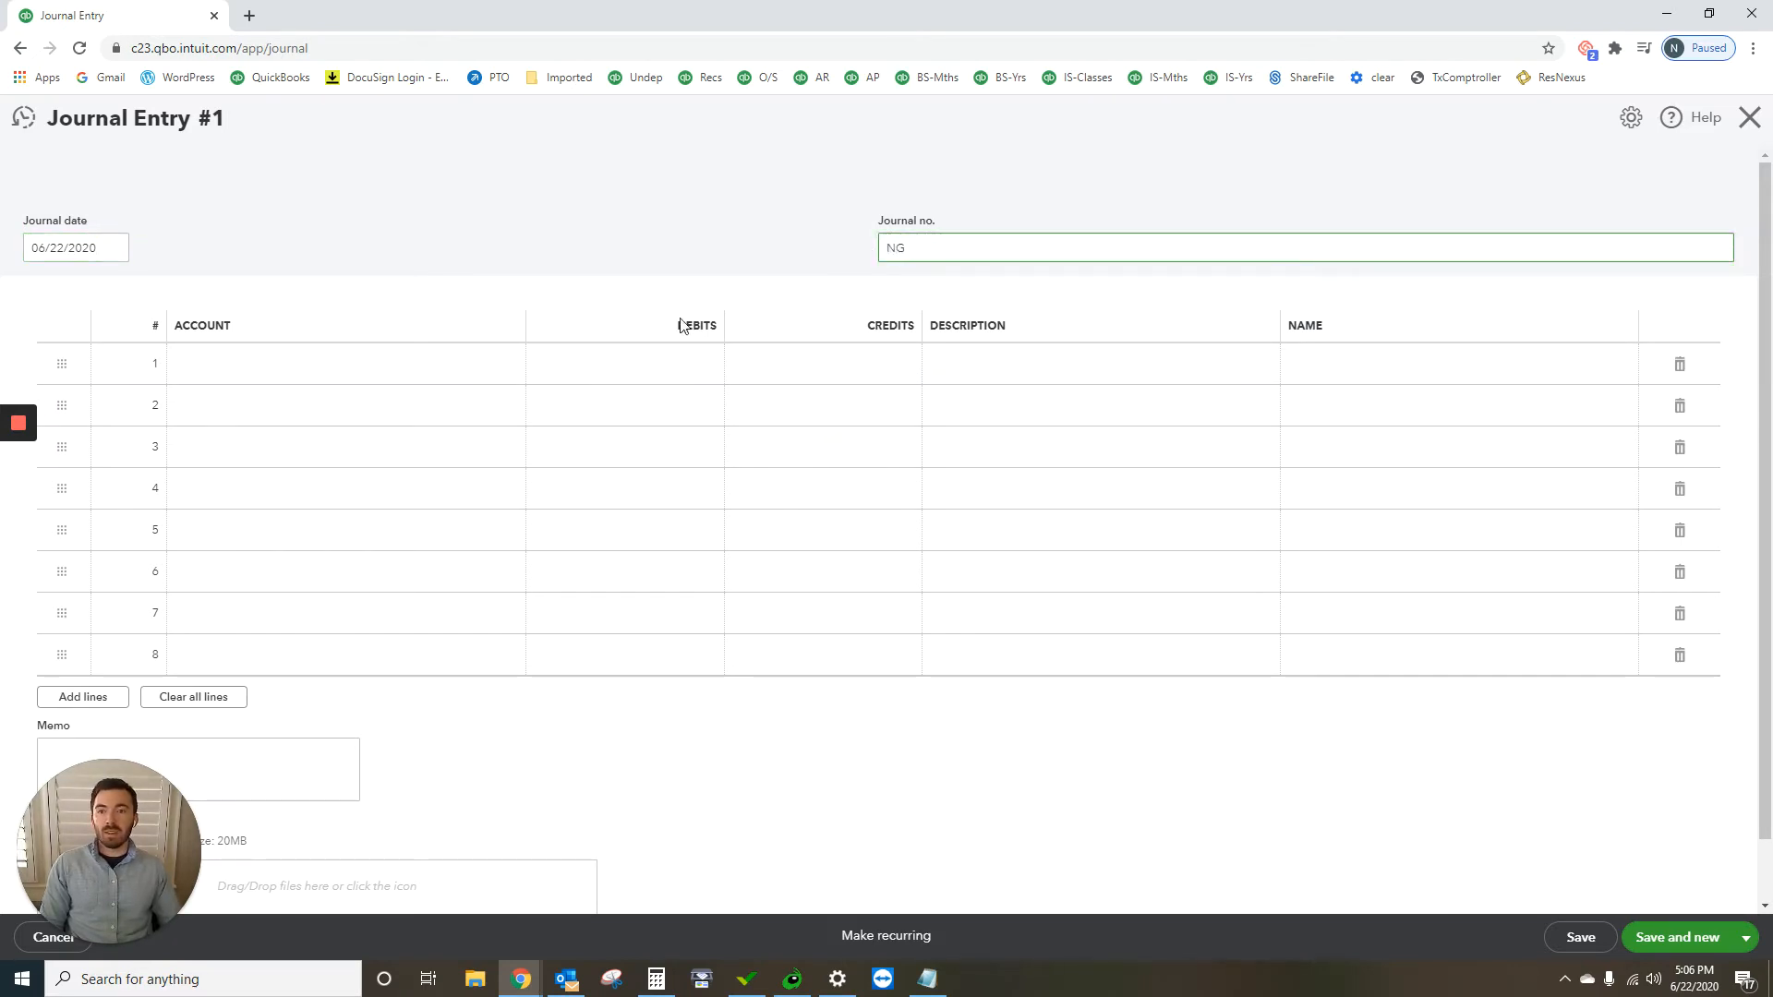
Step: Assign Field Equipment to the journal entry's first line and the sub-account Notes Payable - Tractor to its second line
{"action": "left_click", "coordinate": [348, 363]}
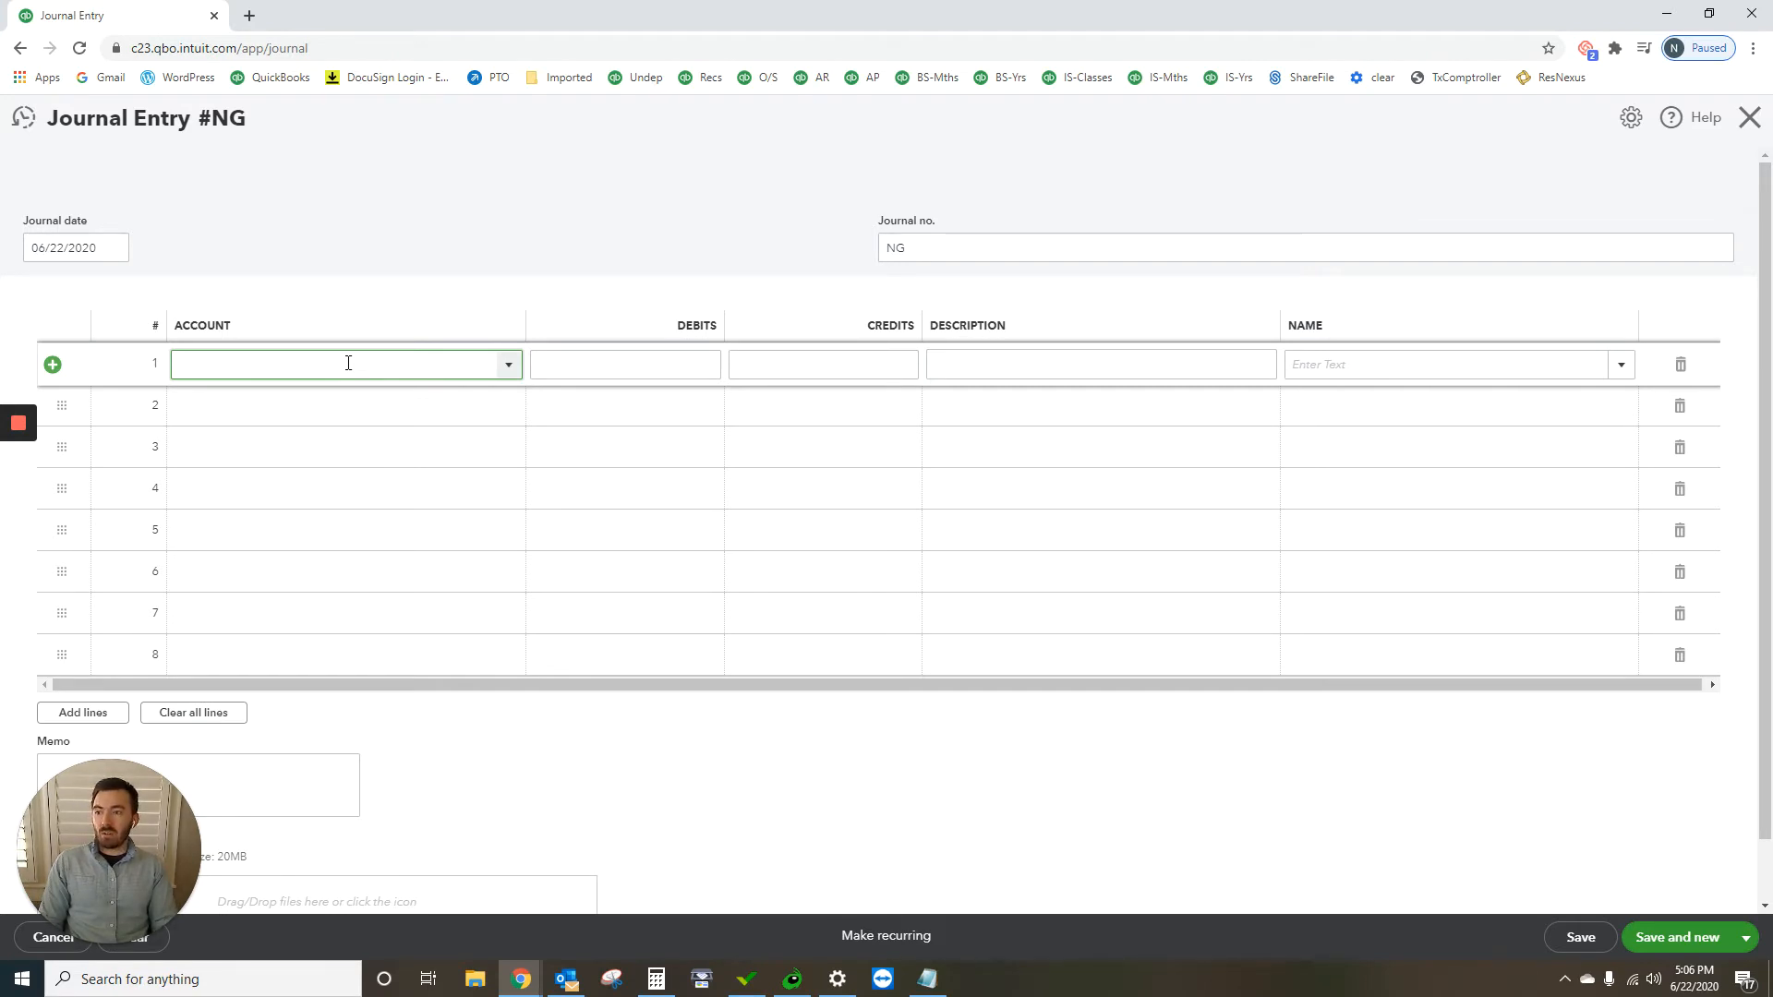
{"action": "type", "text": "Field Equipment"}
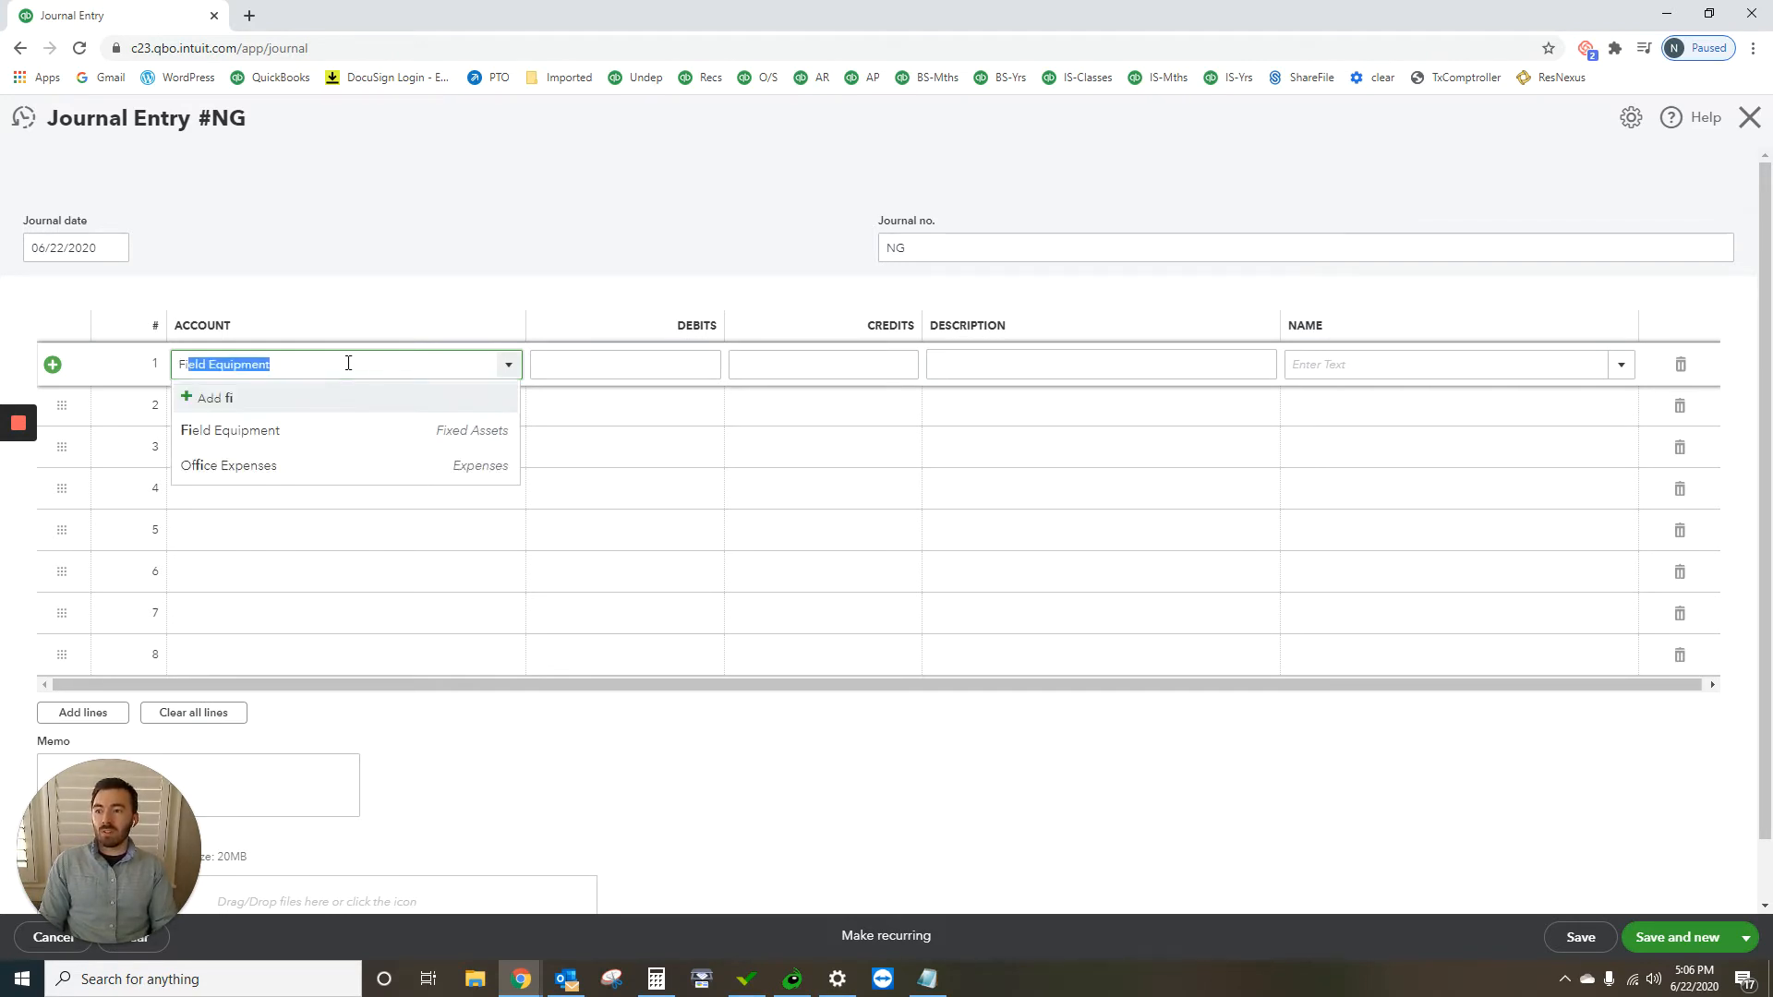
{"action": "left_click", "coordinate": [352, 426]}
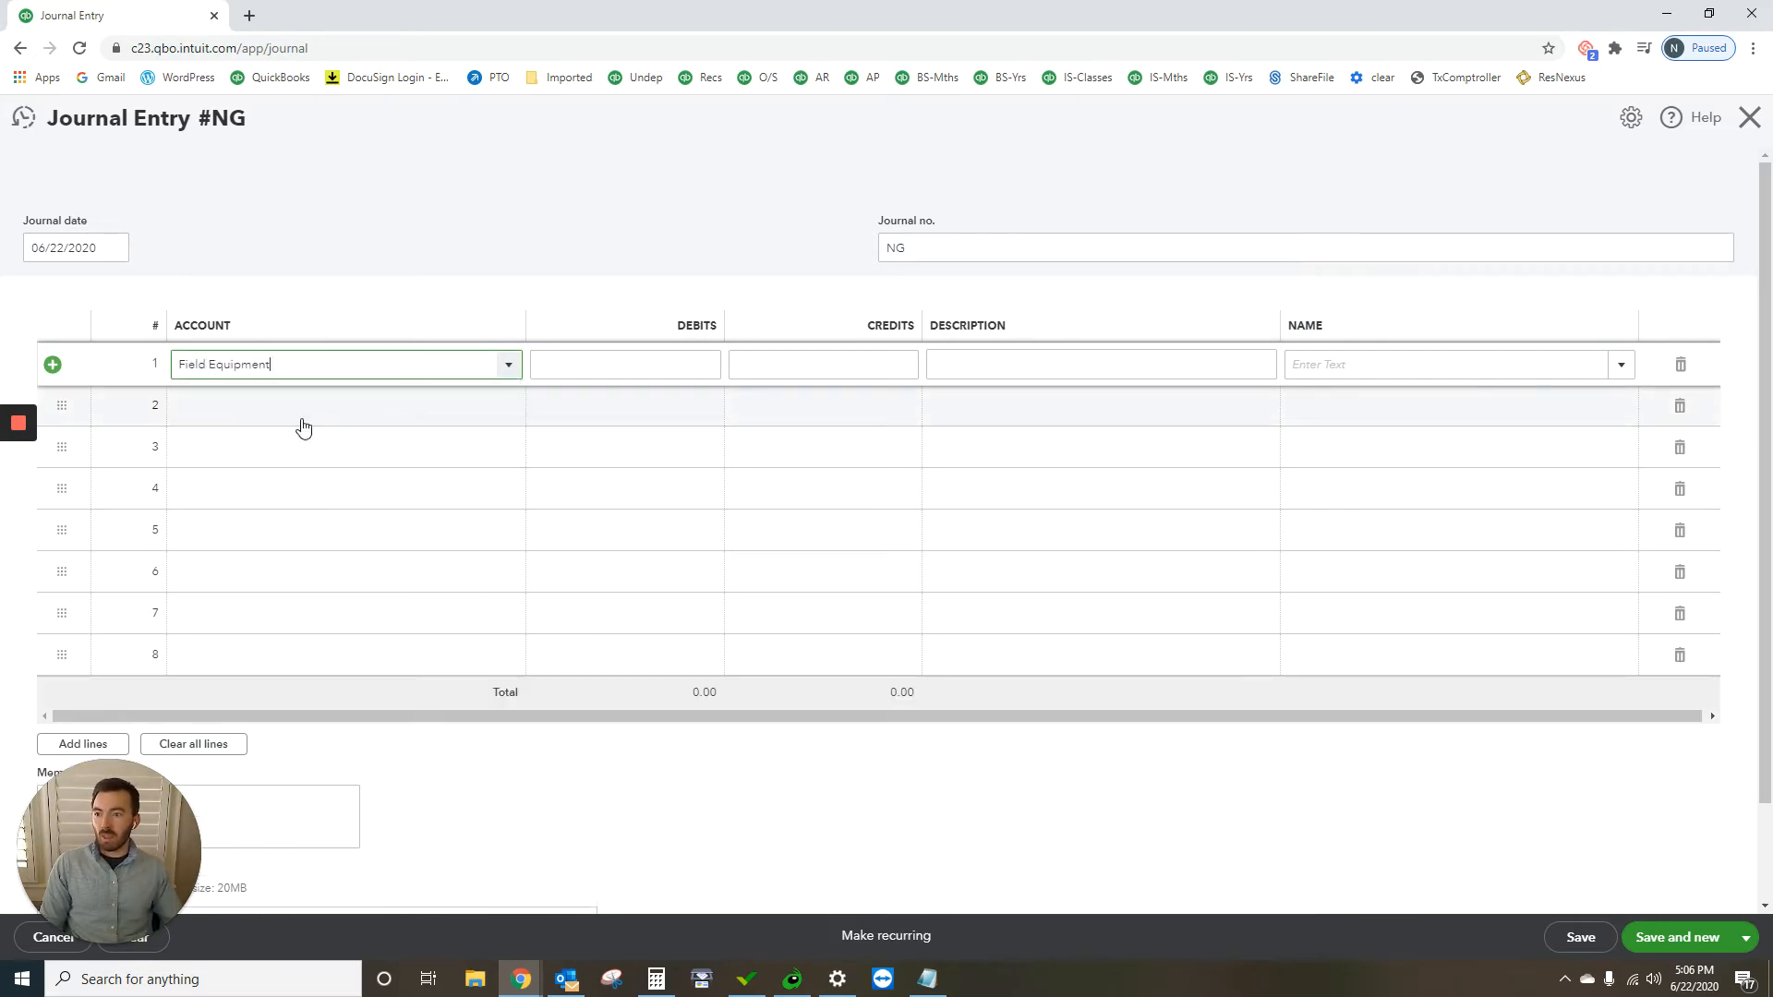
{"action": "left_click", "coordinate": [287, 407]}
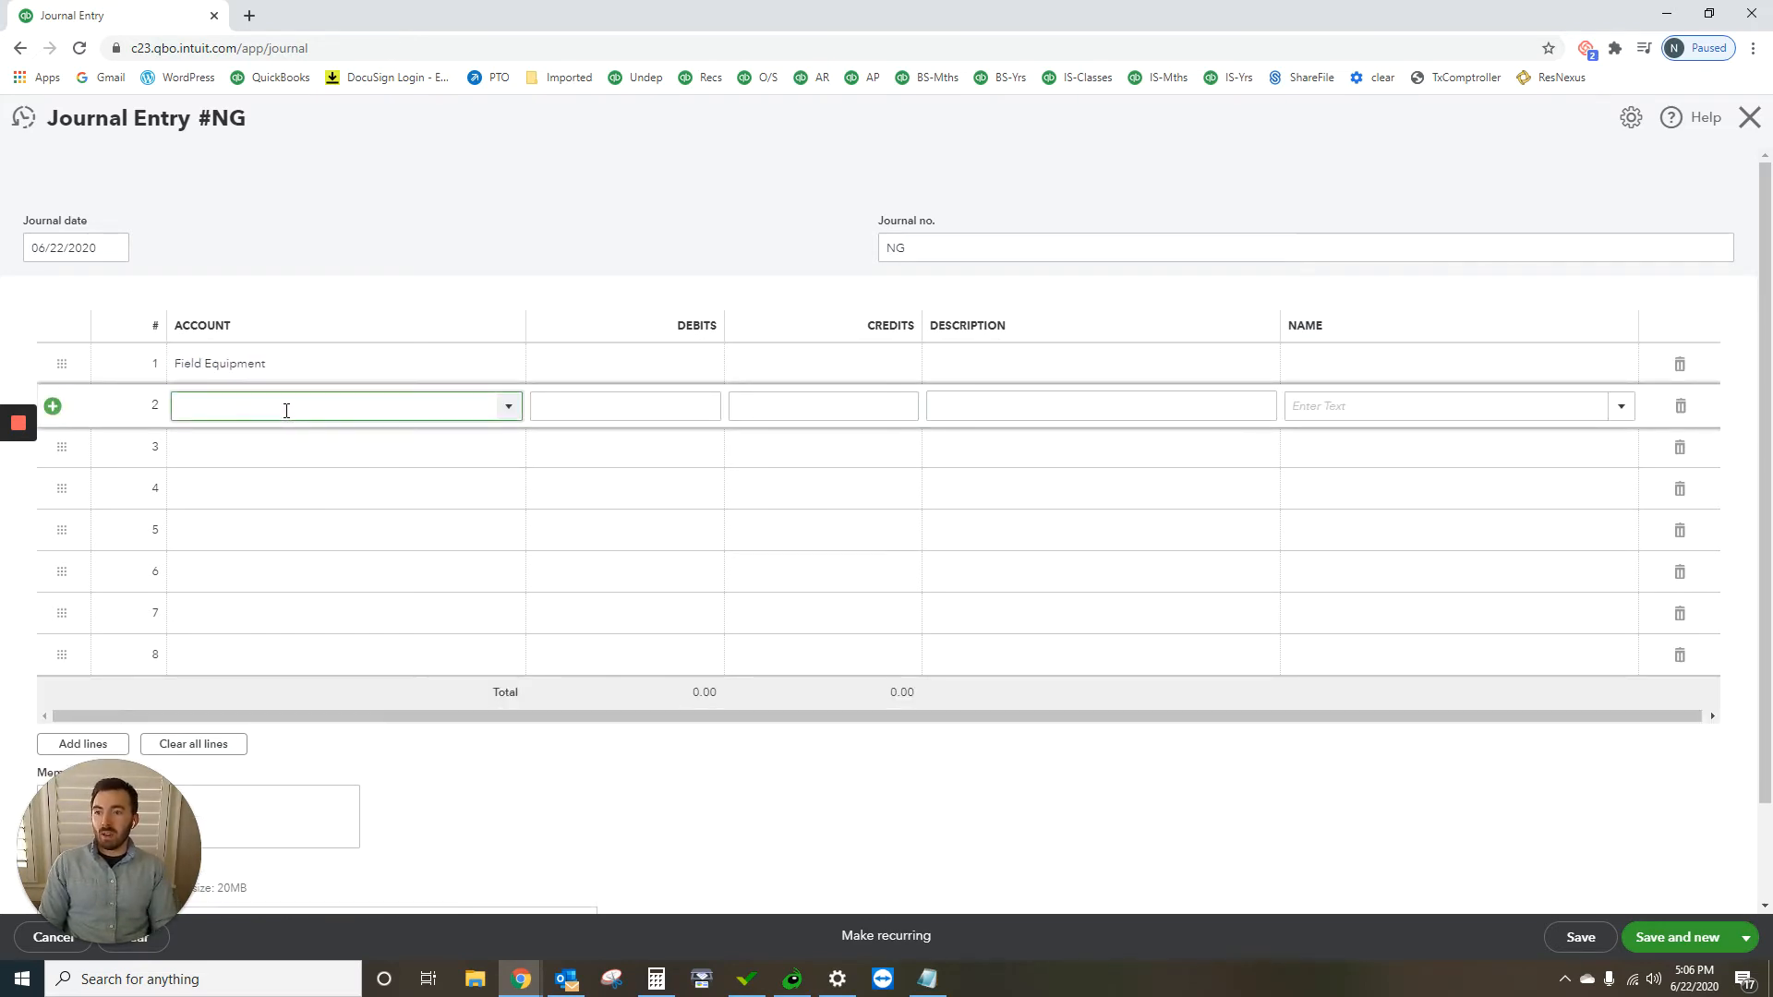
{"action": "type", "text": "note"}
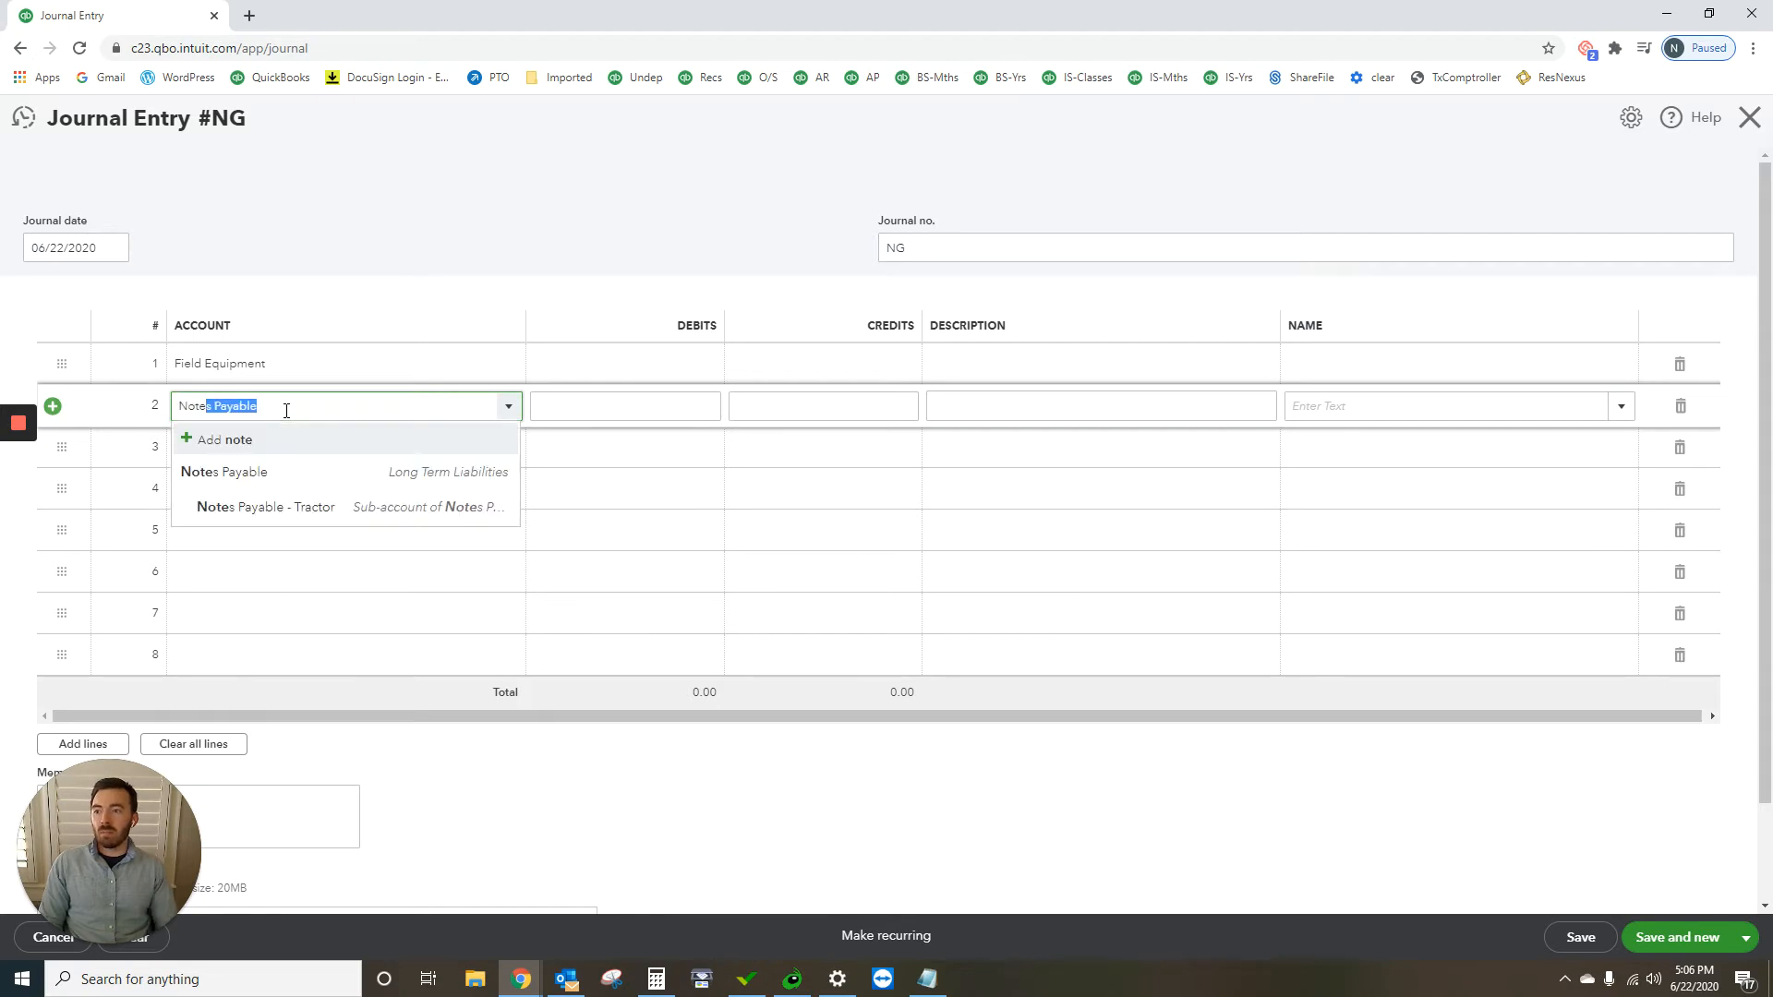
{"action": "left_click", "coordinate": [312, 507]}
Step: Enter a debit of 8,800 on the Field Equipment line and a credit of 8,800 on the Notes Payable - Tractor line
{"action": "left_click", "coordinate": [653, 365]}
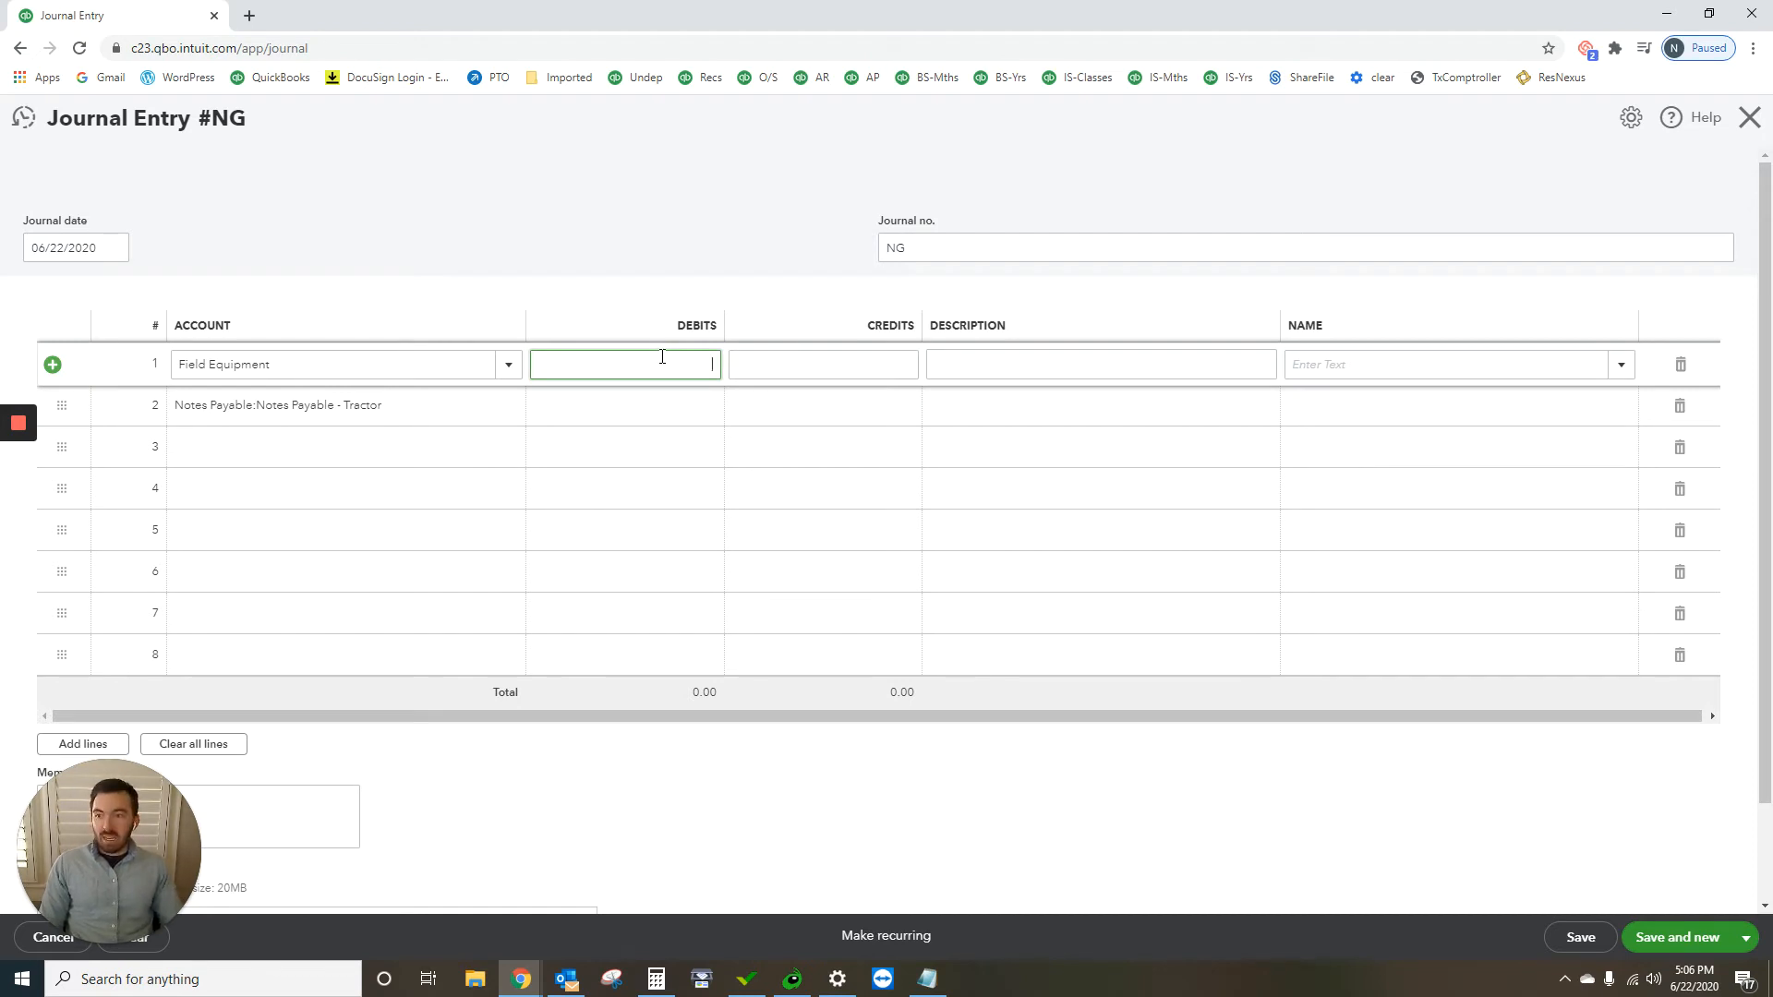
{"action": "type", "text": "88"}
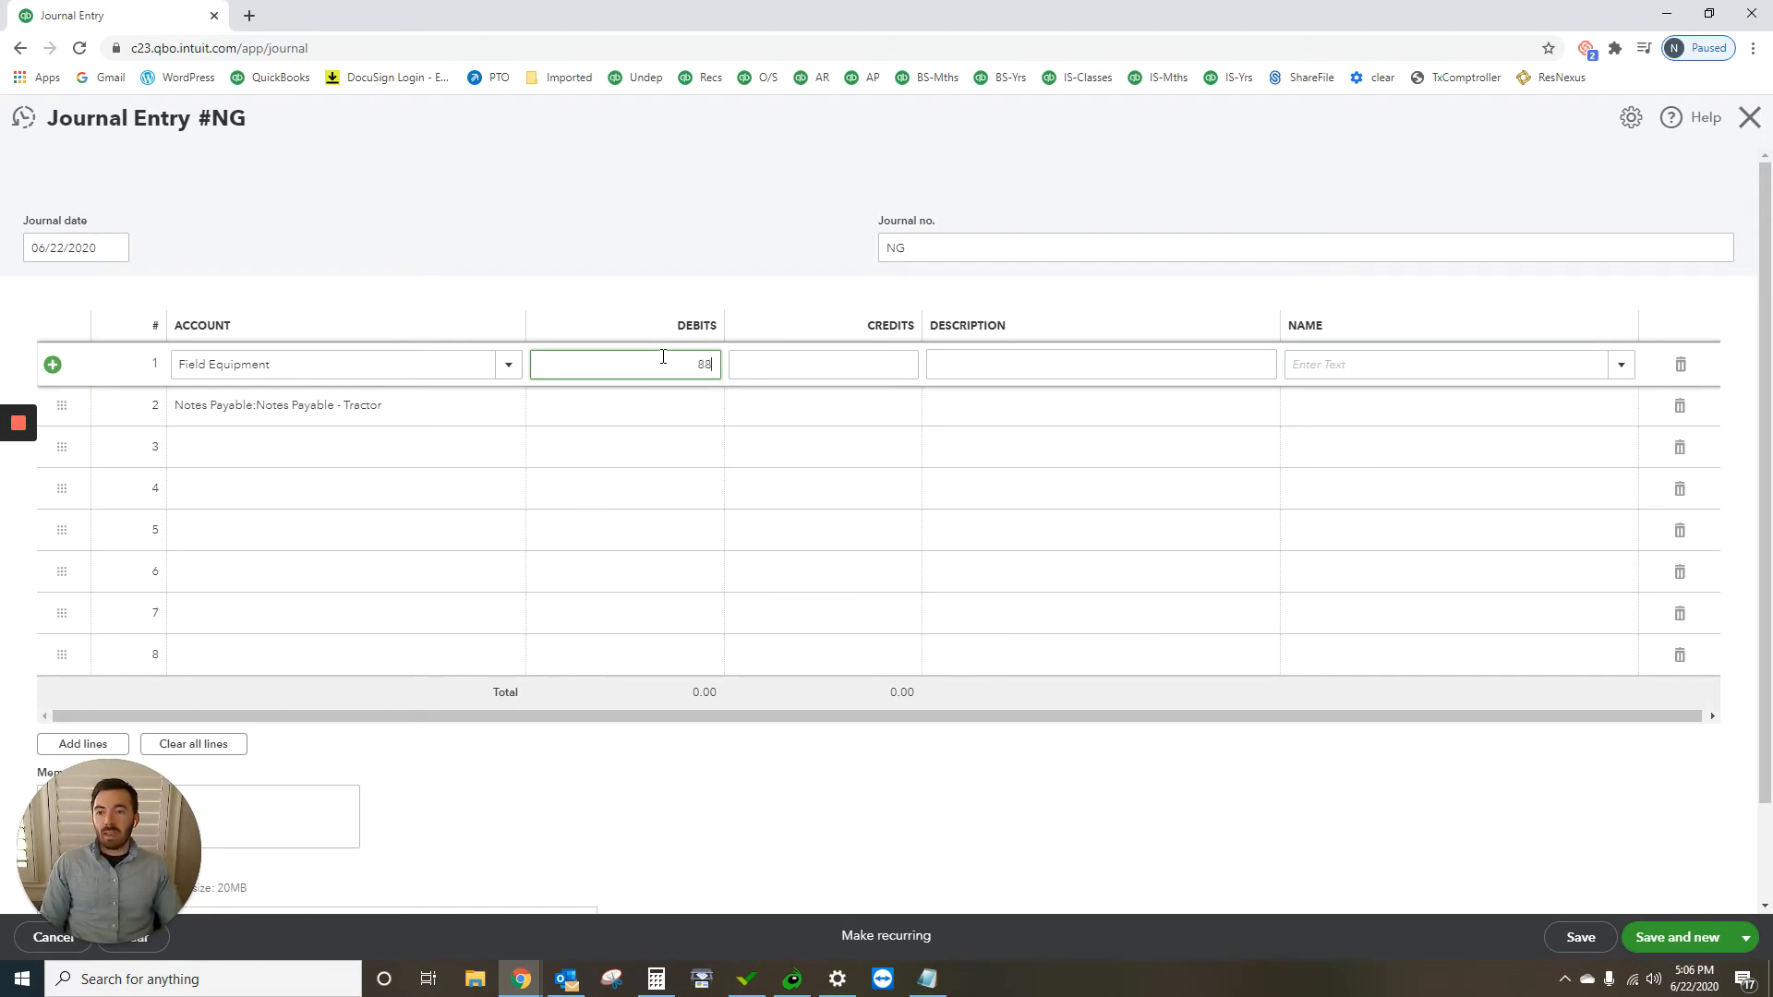
{"action": "type", "text": "00"}
{"action": "left_click", "coordinate": [794, 406]}
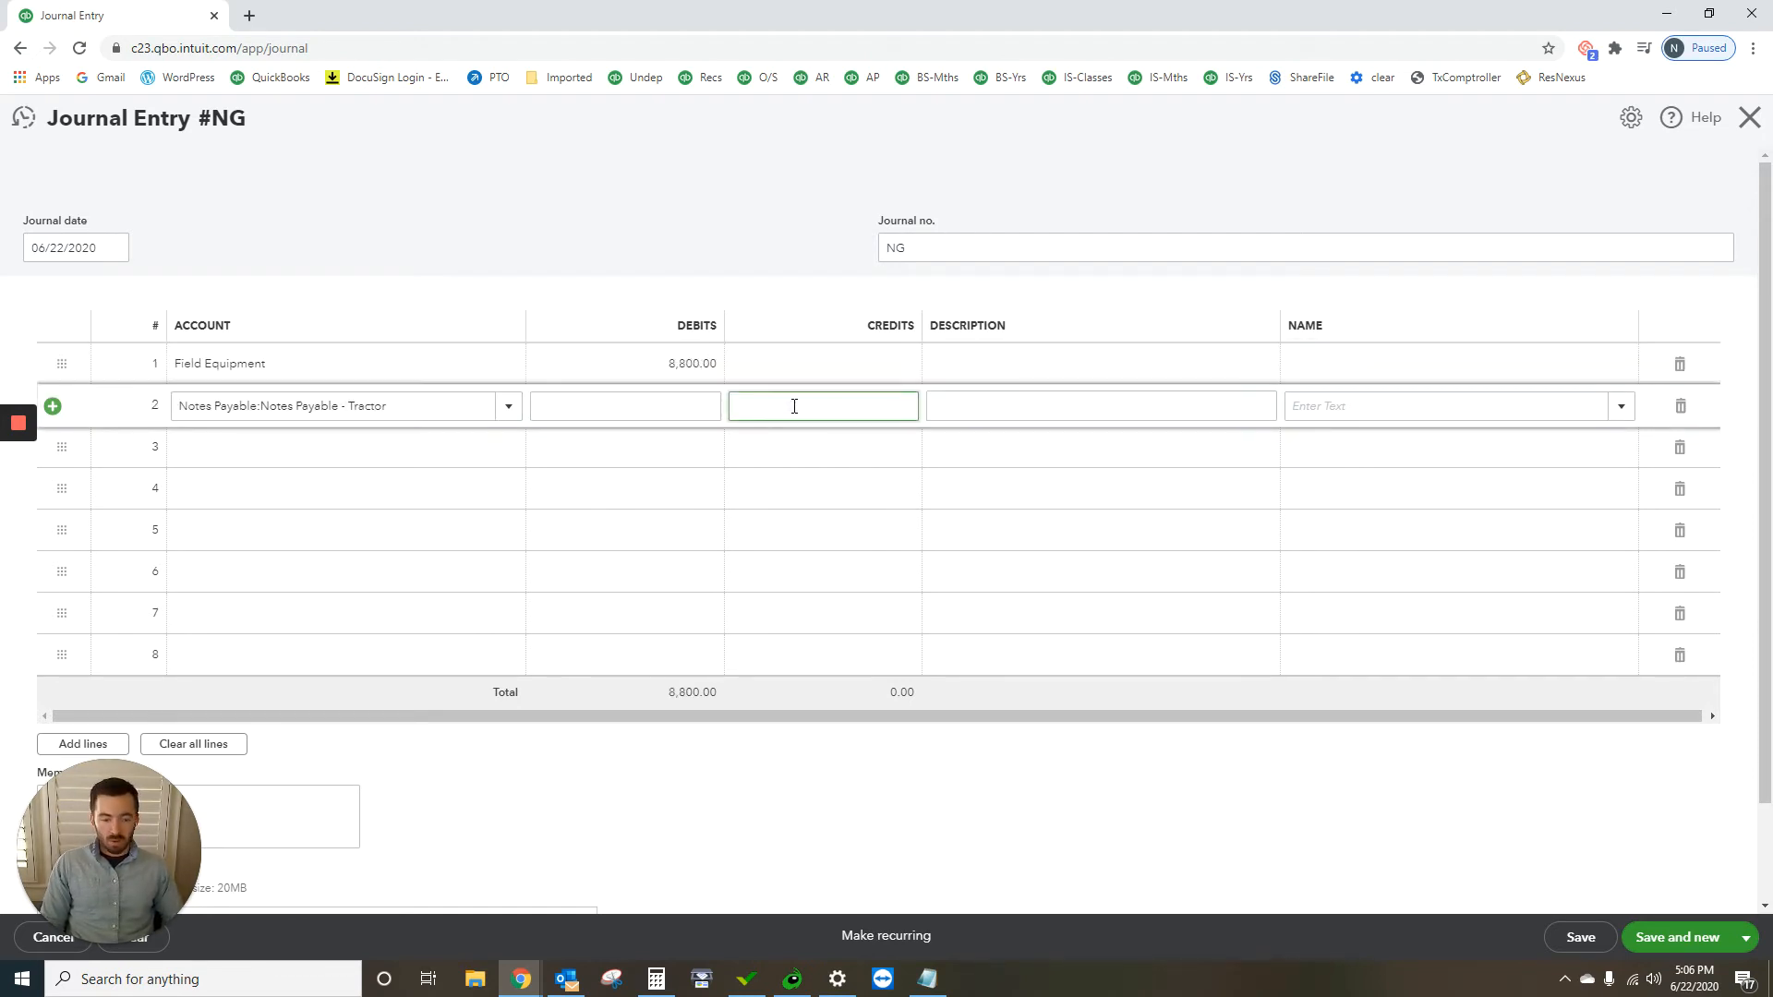
{"action": "type", "text": "8,800"}
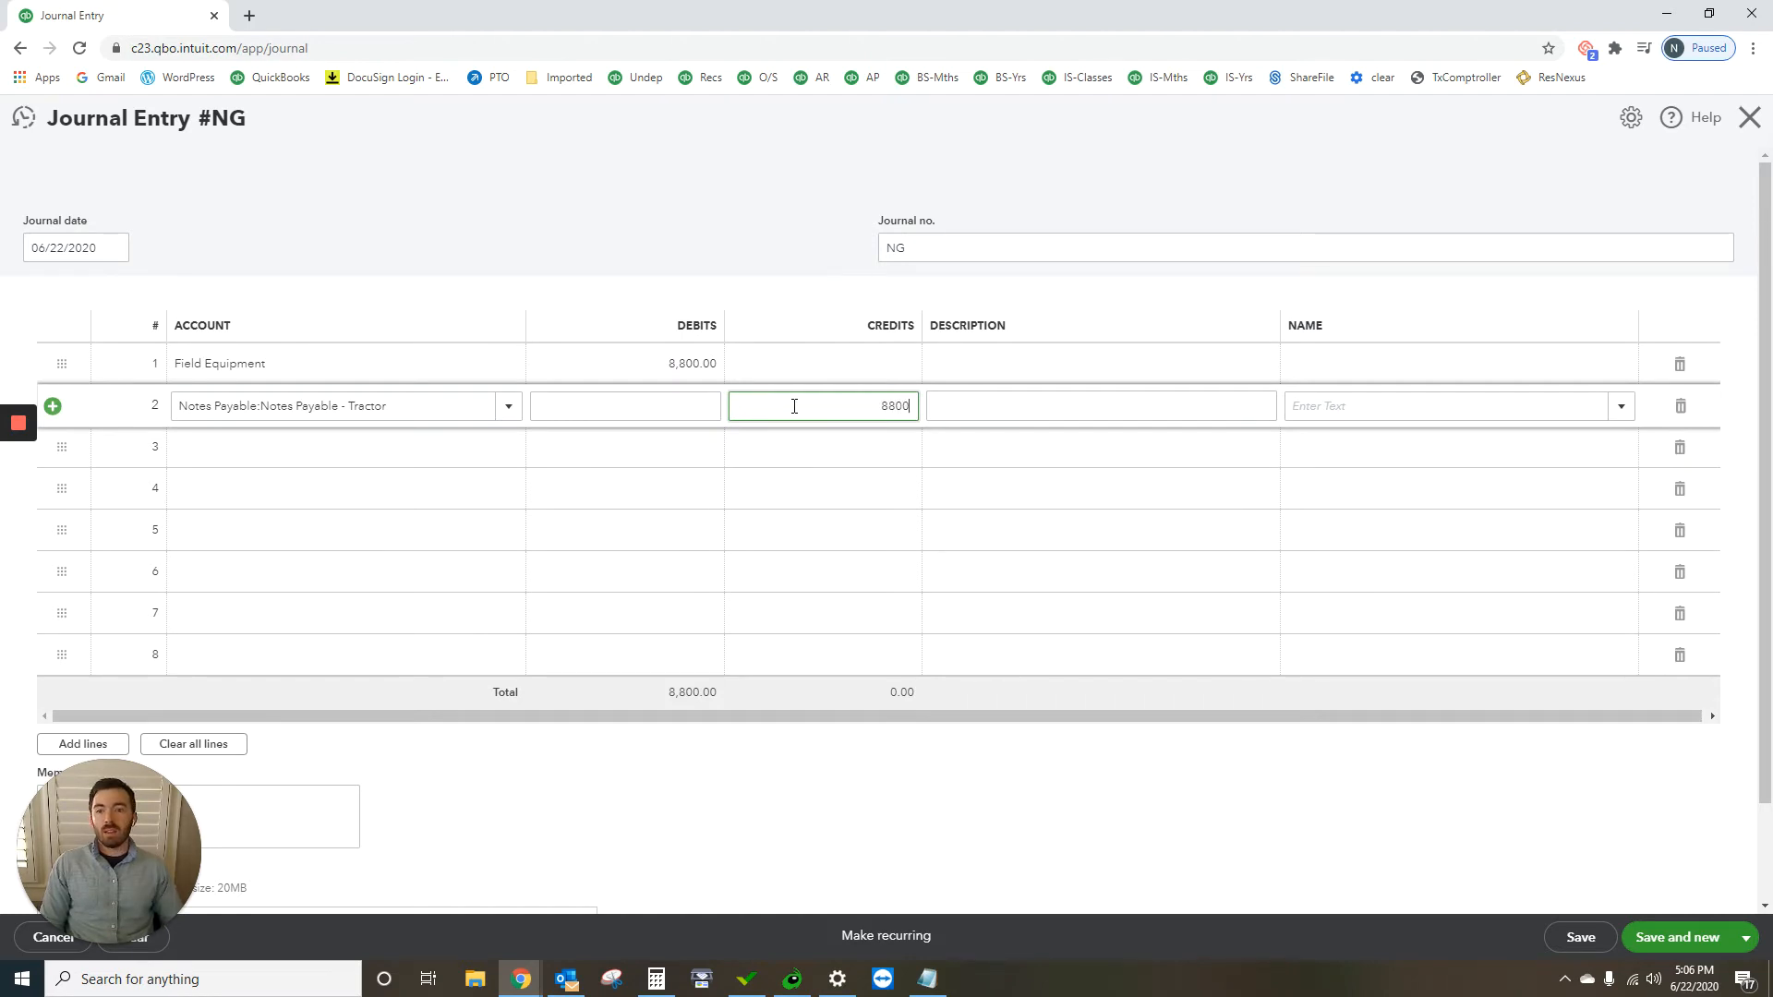
{"action": "left_click", "coordinate": [702, 267]}
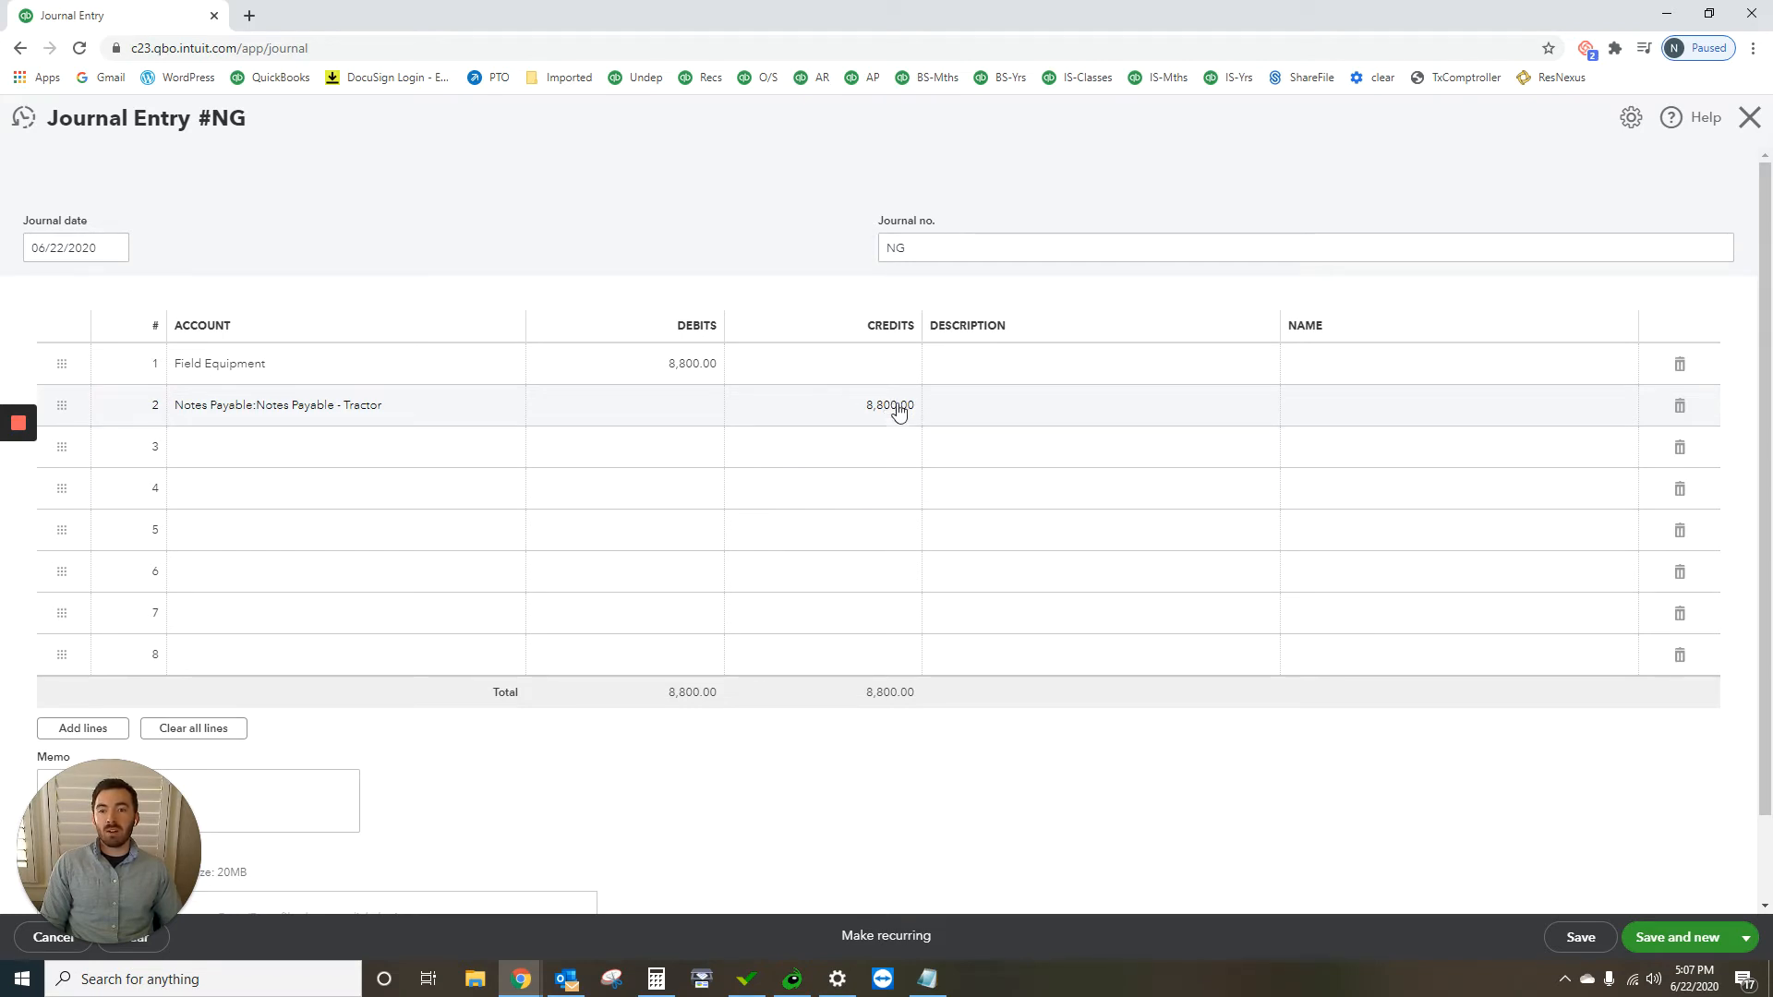
Step: Enter the description "Tractor Finance" on both journal lines, and save and close the journal entry
{"action": "left_click", "coordinate": [1010, 361]}
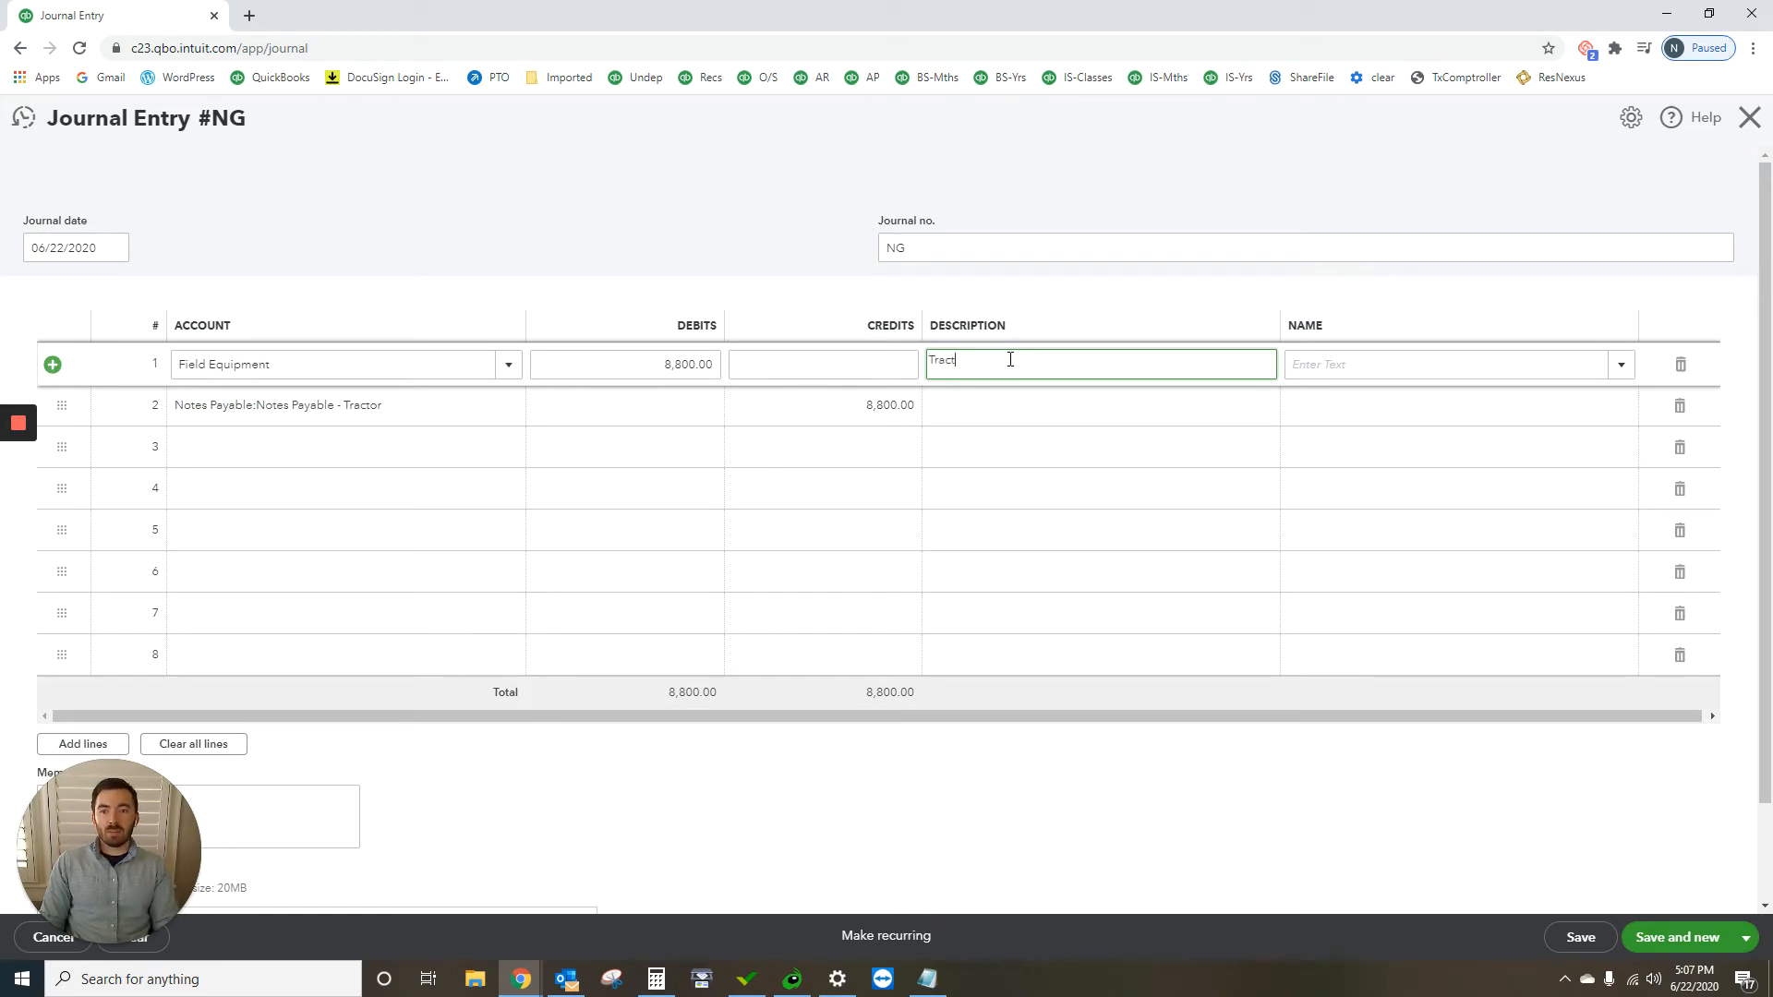
{"action": "type", "text": "Tractor Finance"}
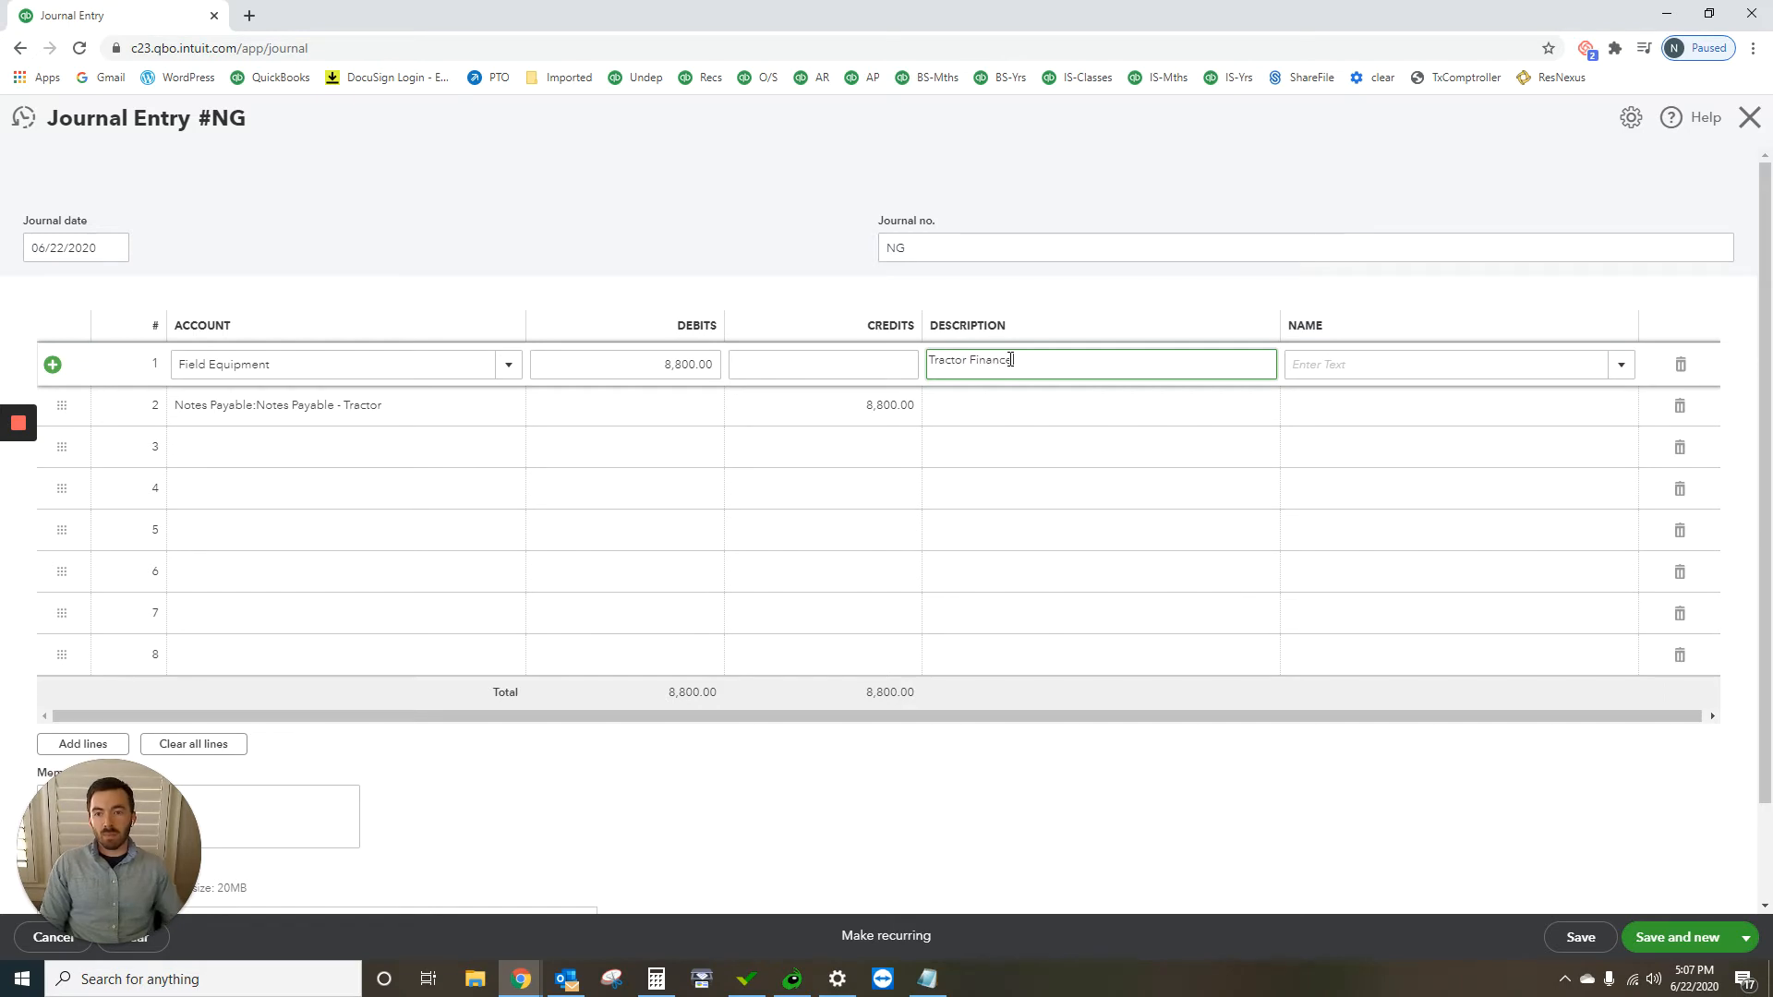
{"action": "left_click", "coordinate": [1020, 404]}
{"action": "type", "text": "Tracto"}
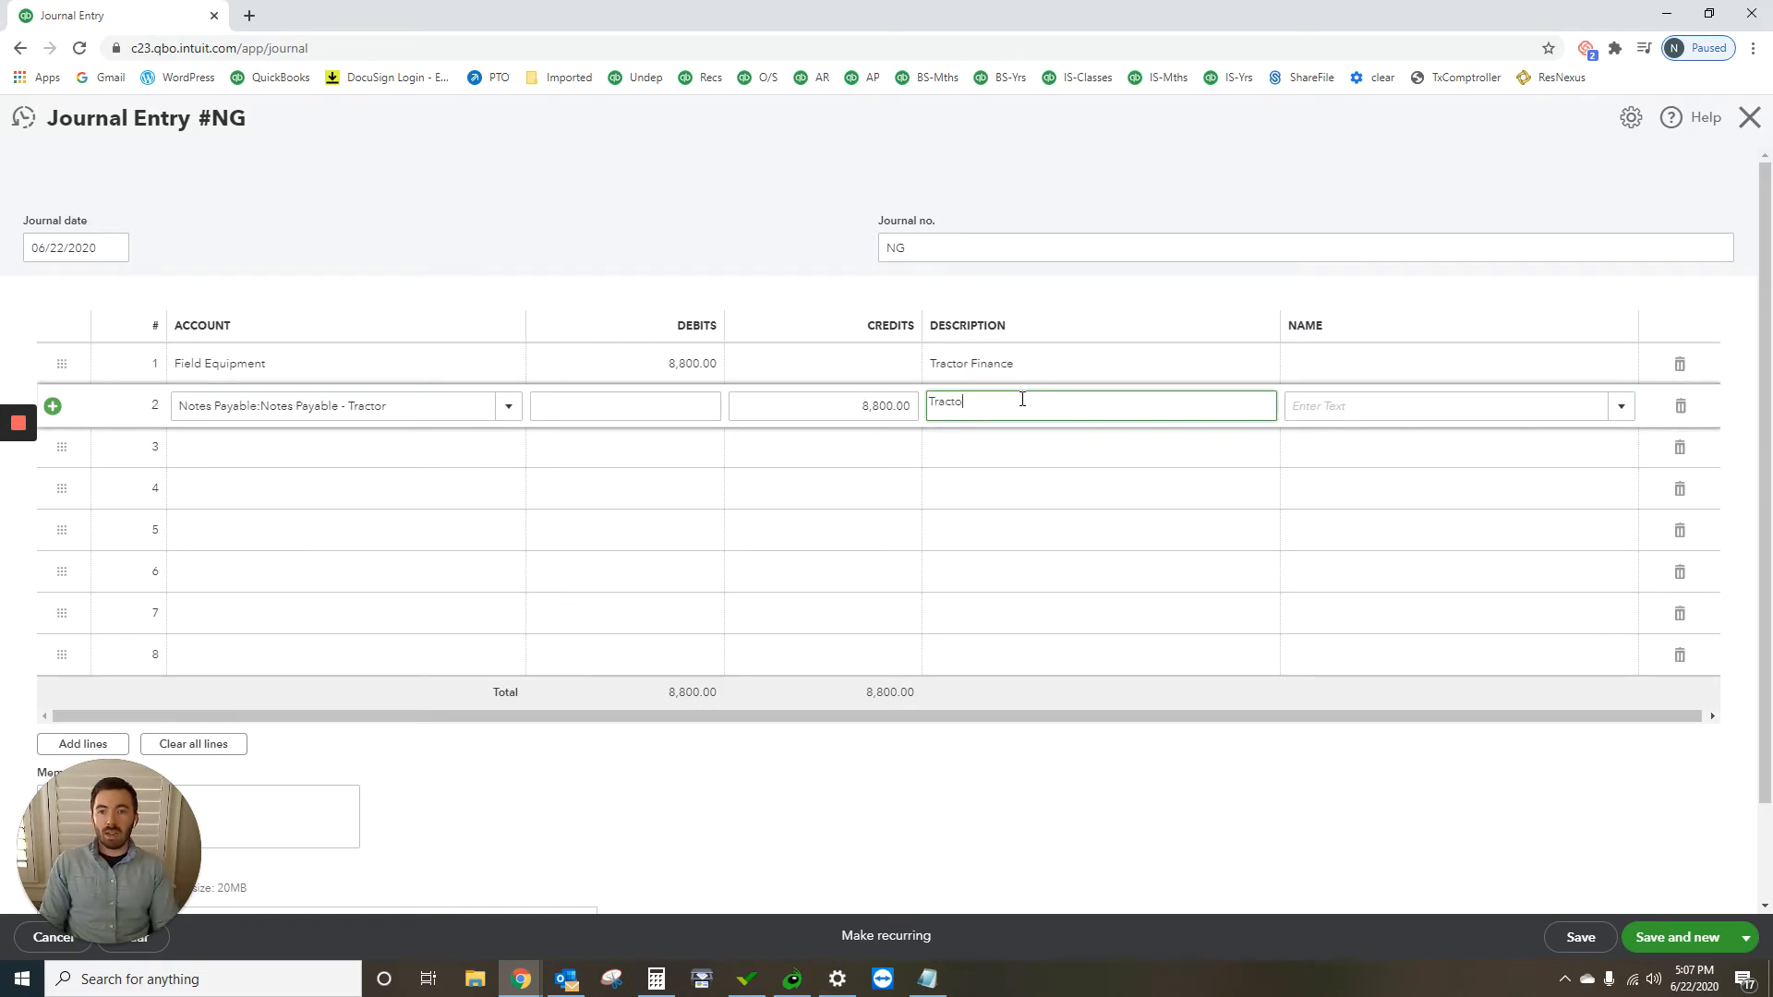
{"action": "type", "text": "r Finance"}
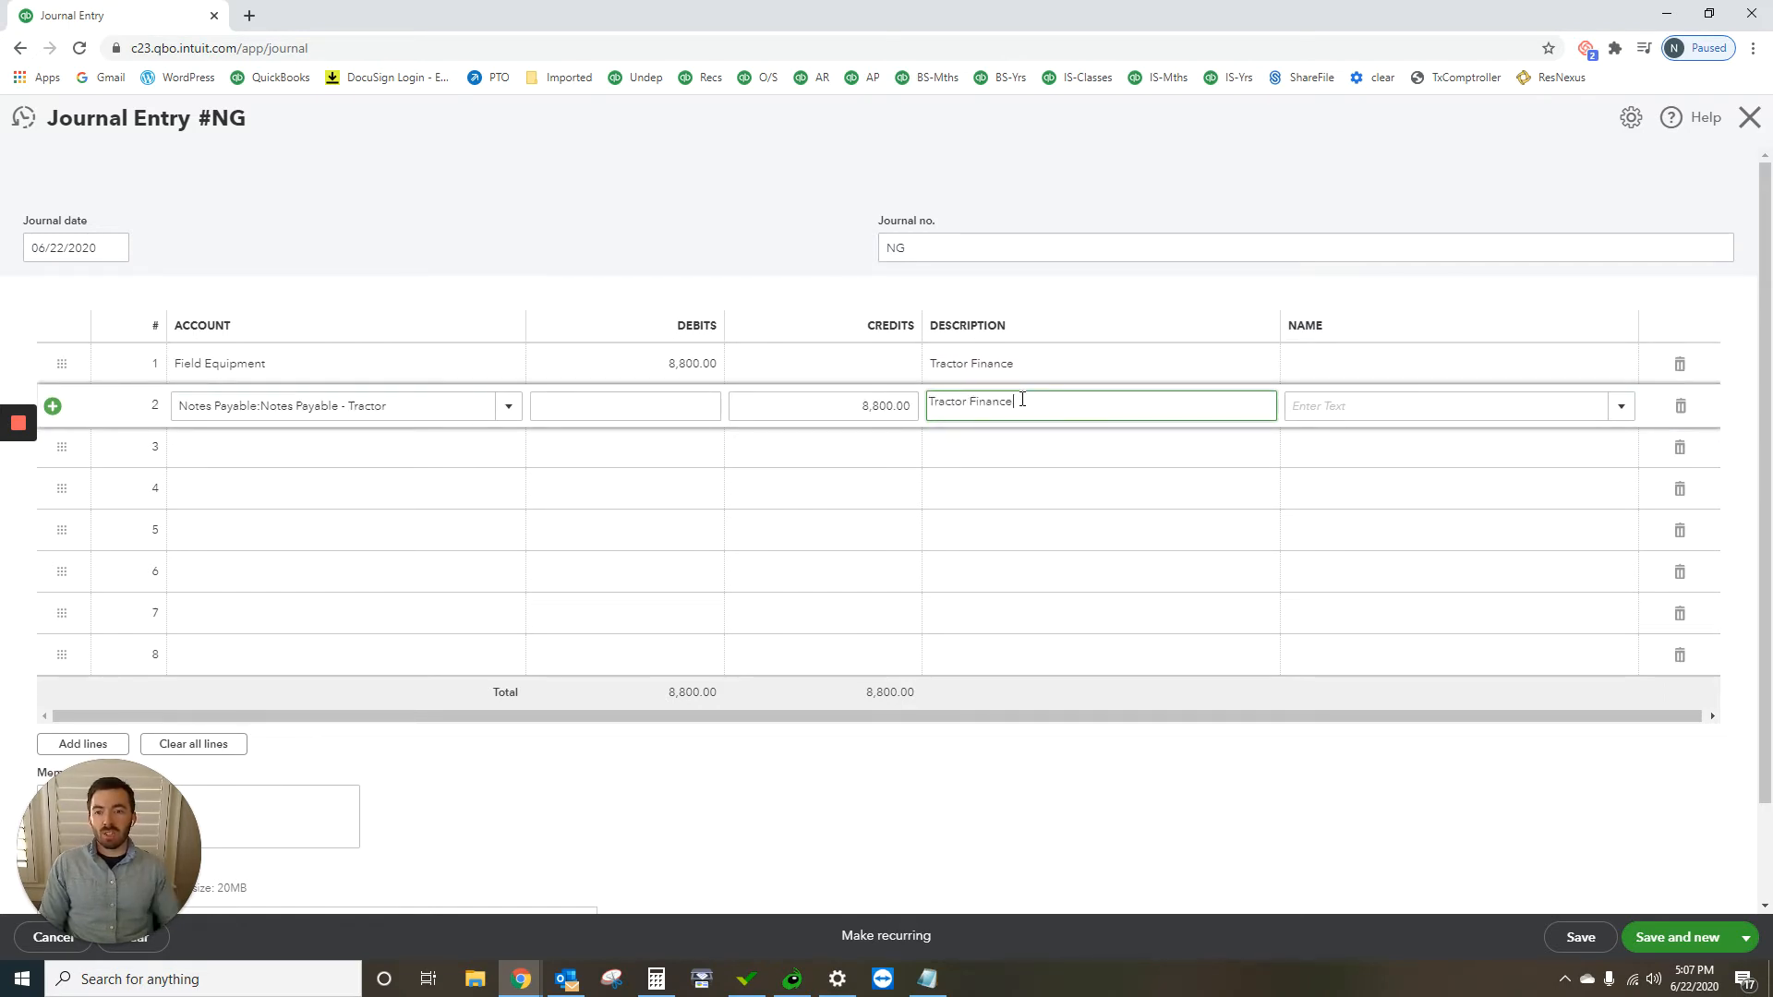
{"action": "left_click", "coordinate": [661, 124]}
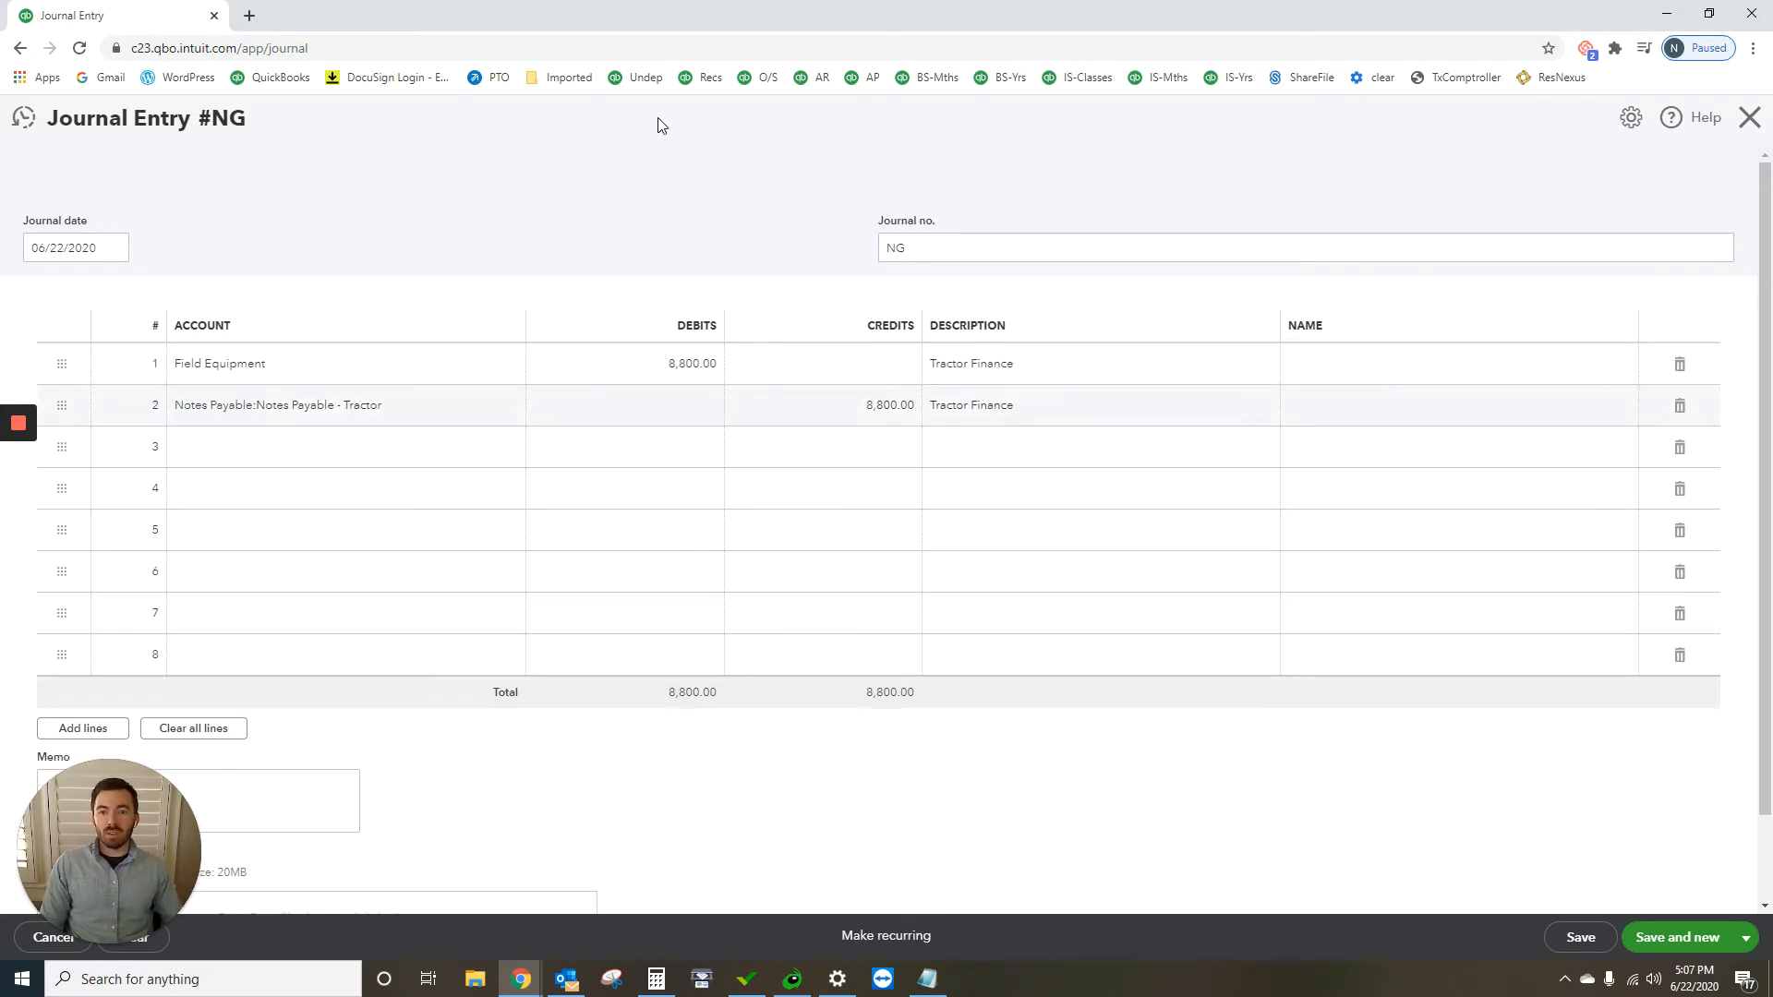
{"action": "left_click", "coordinate": [1745, 937]}
{"action": "left_click", "coordinate": [1653, 906]}
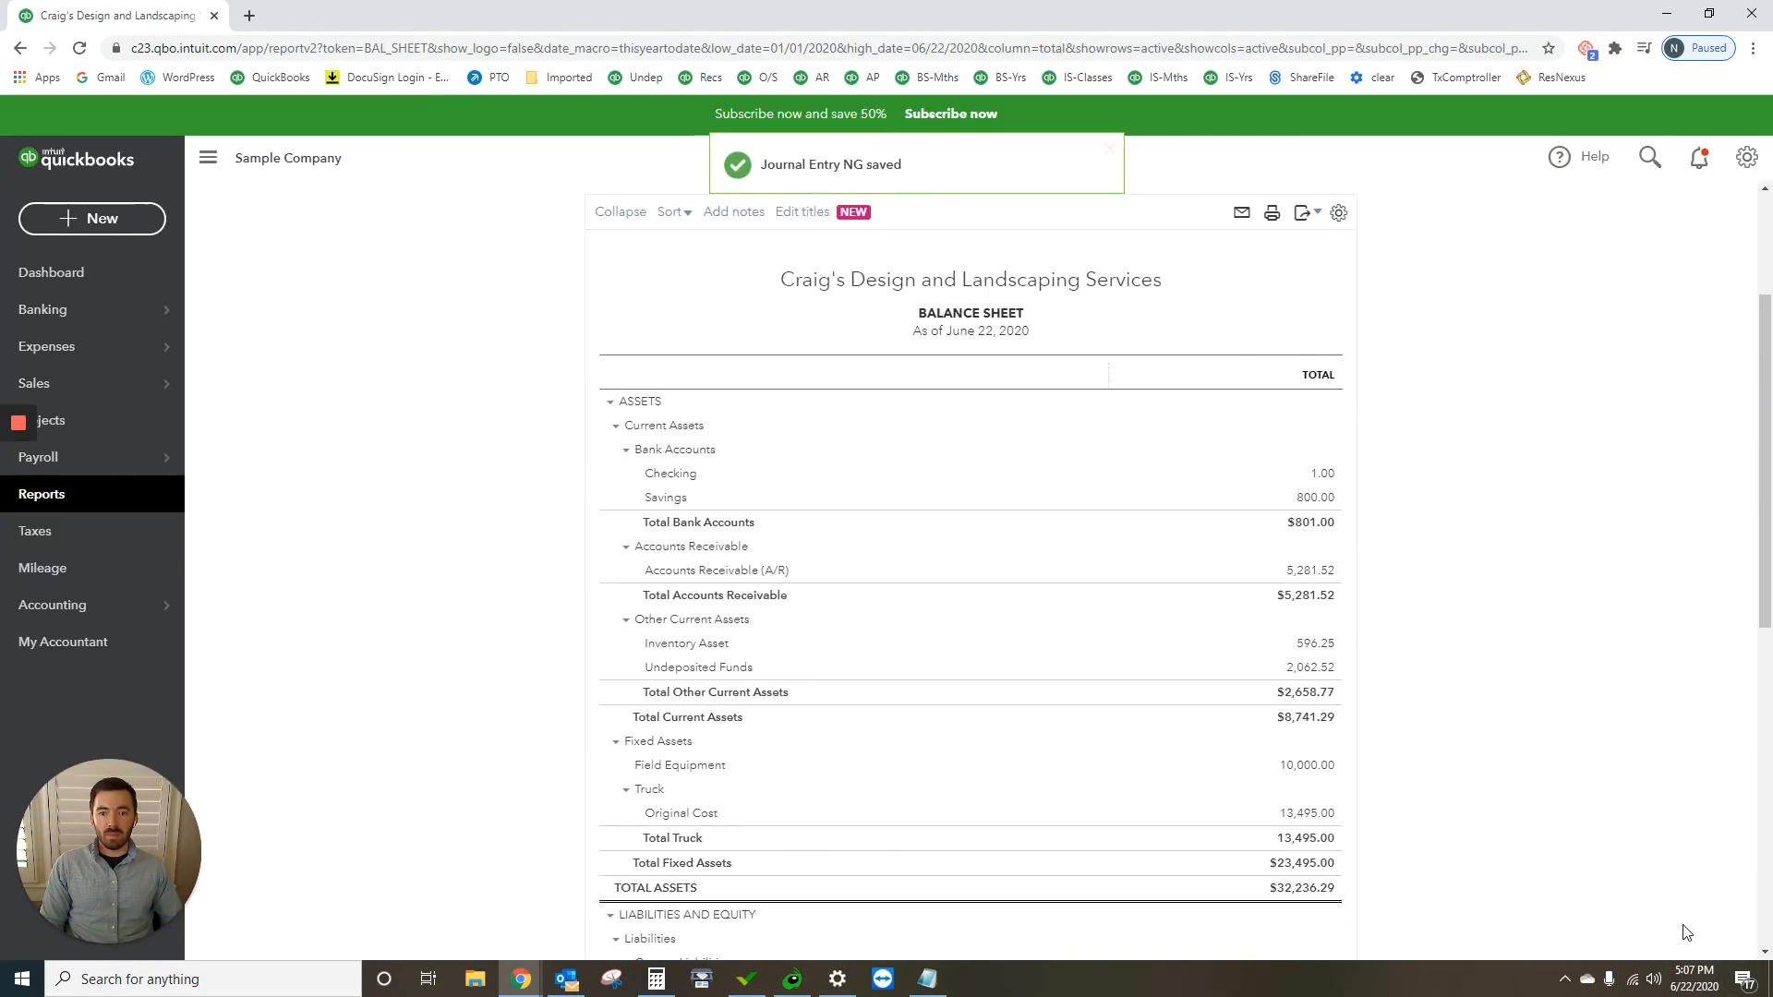
Step: Examine Field Equipment and the long-term liabilities on the Balance Sheet, and open the transaction report behind Notes Payable - Tractor
{"action": "scroll", "coordinate": [1281, 646], "scroll_direction": "down", "scroll_amount": 4}
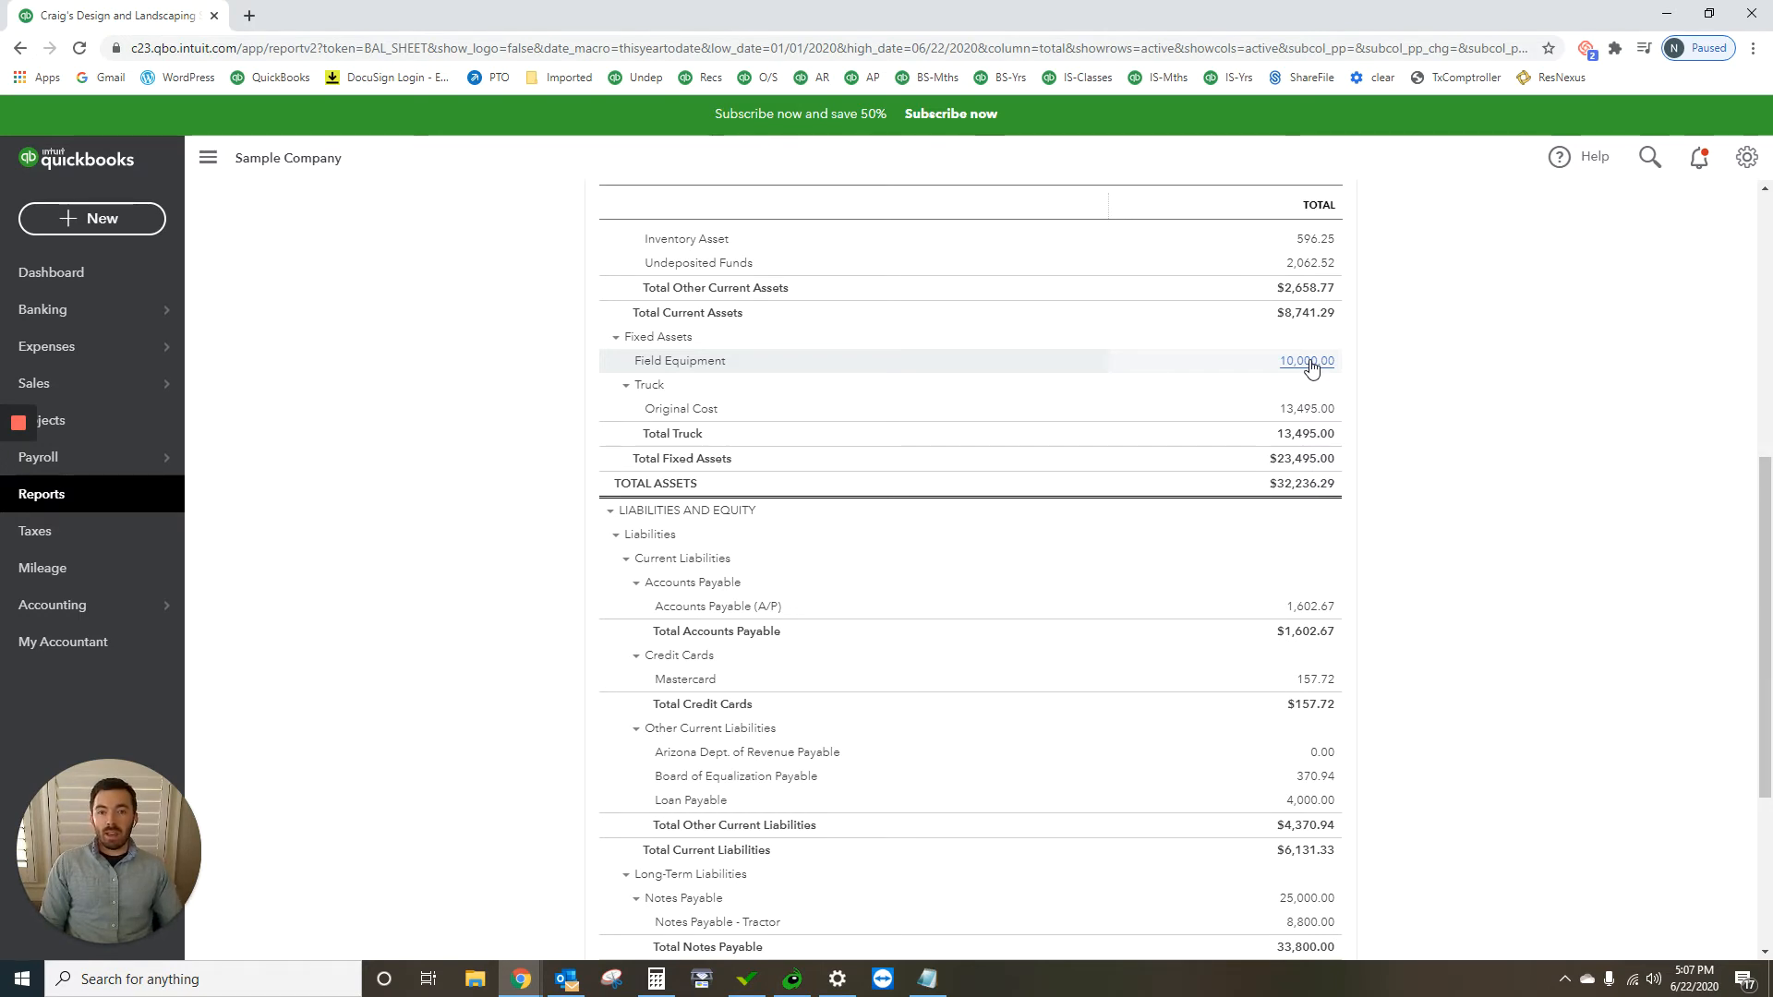
{"action": "scroll", "coordinate": [1311, 365], "scroll_direction": "down", "scroll_amount": 4}
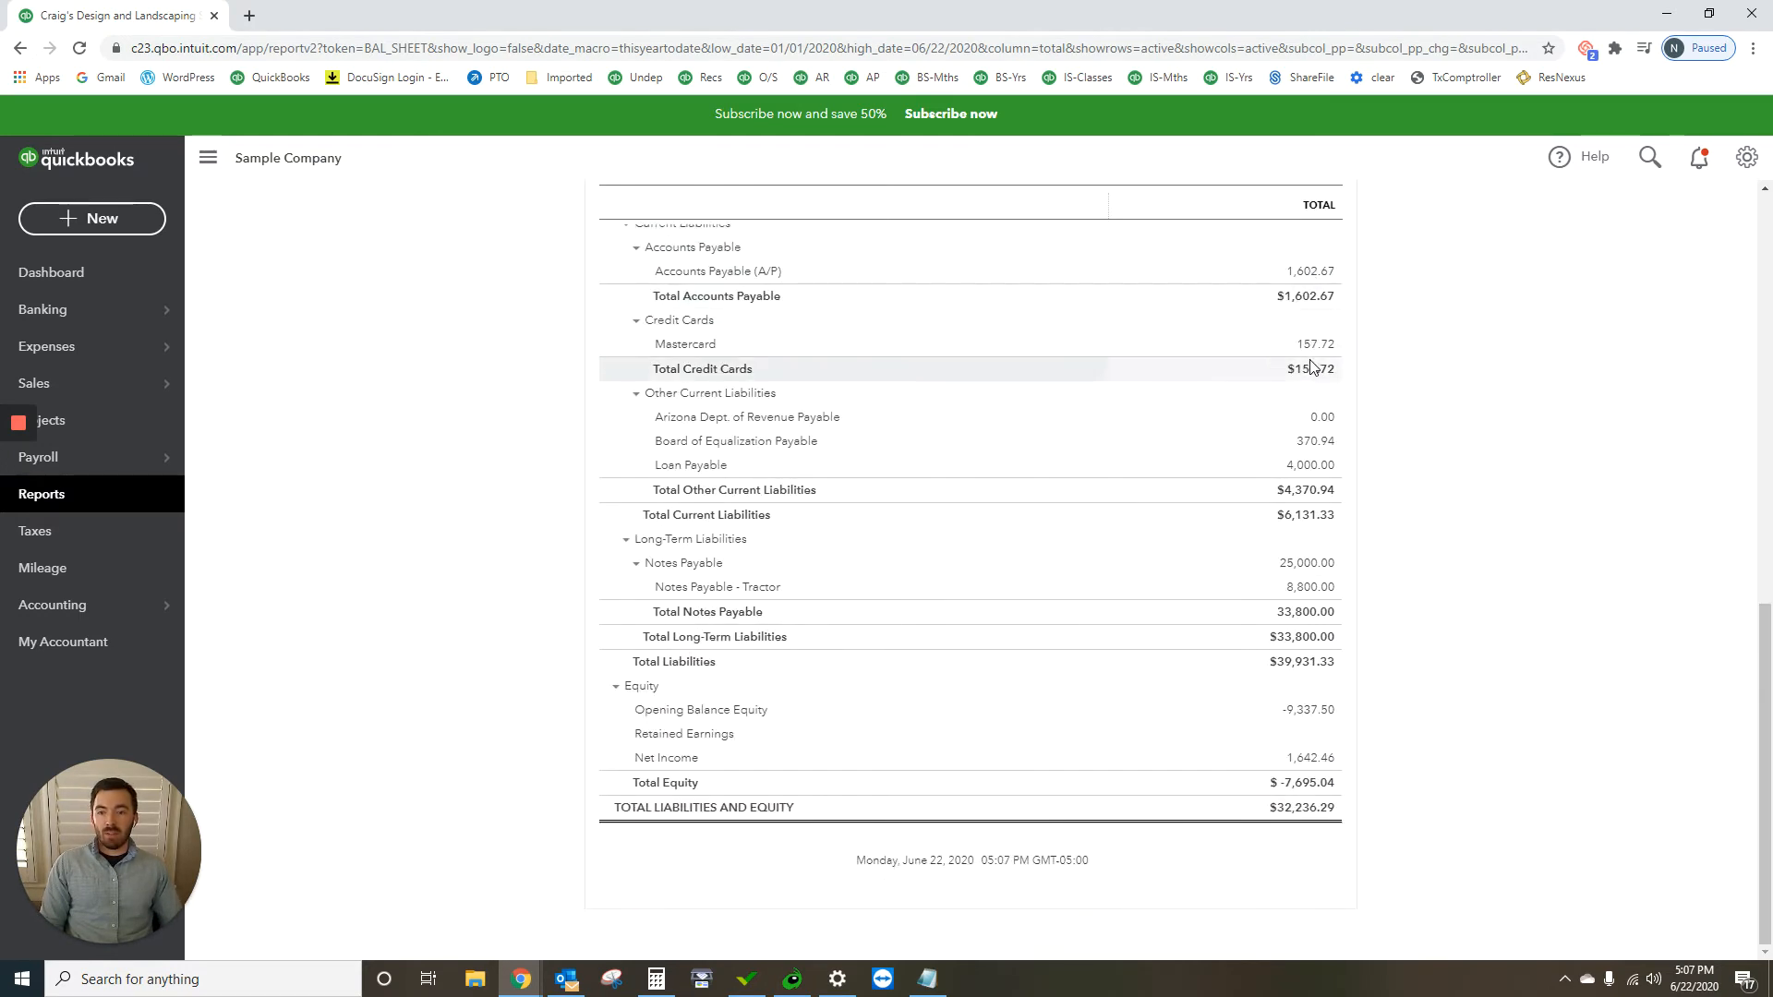
{"action": "left_click", "coordinate": [1316, 596]}
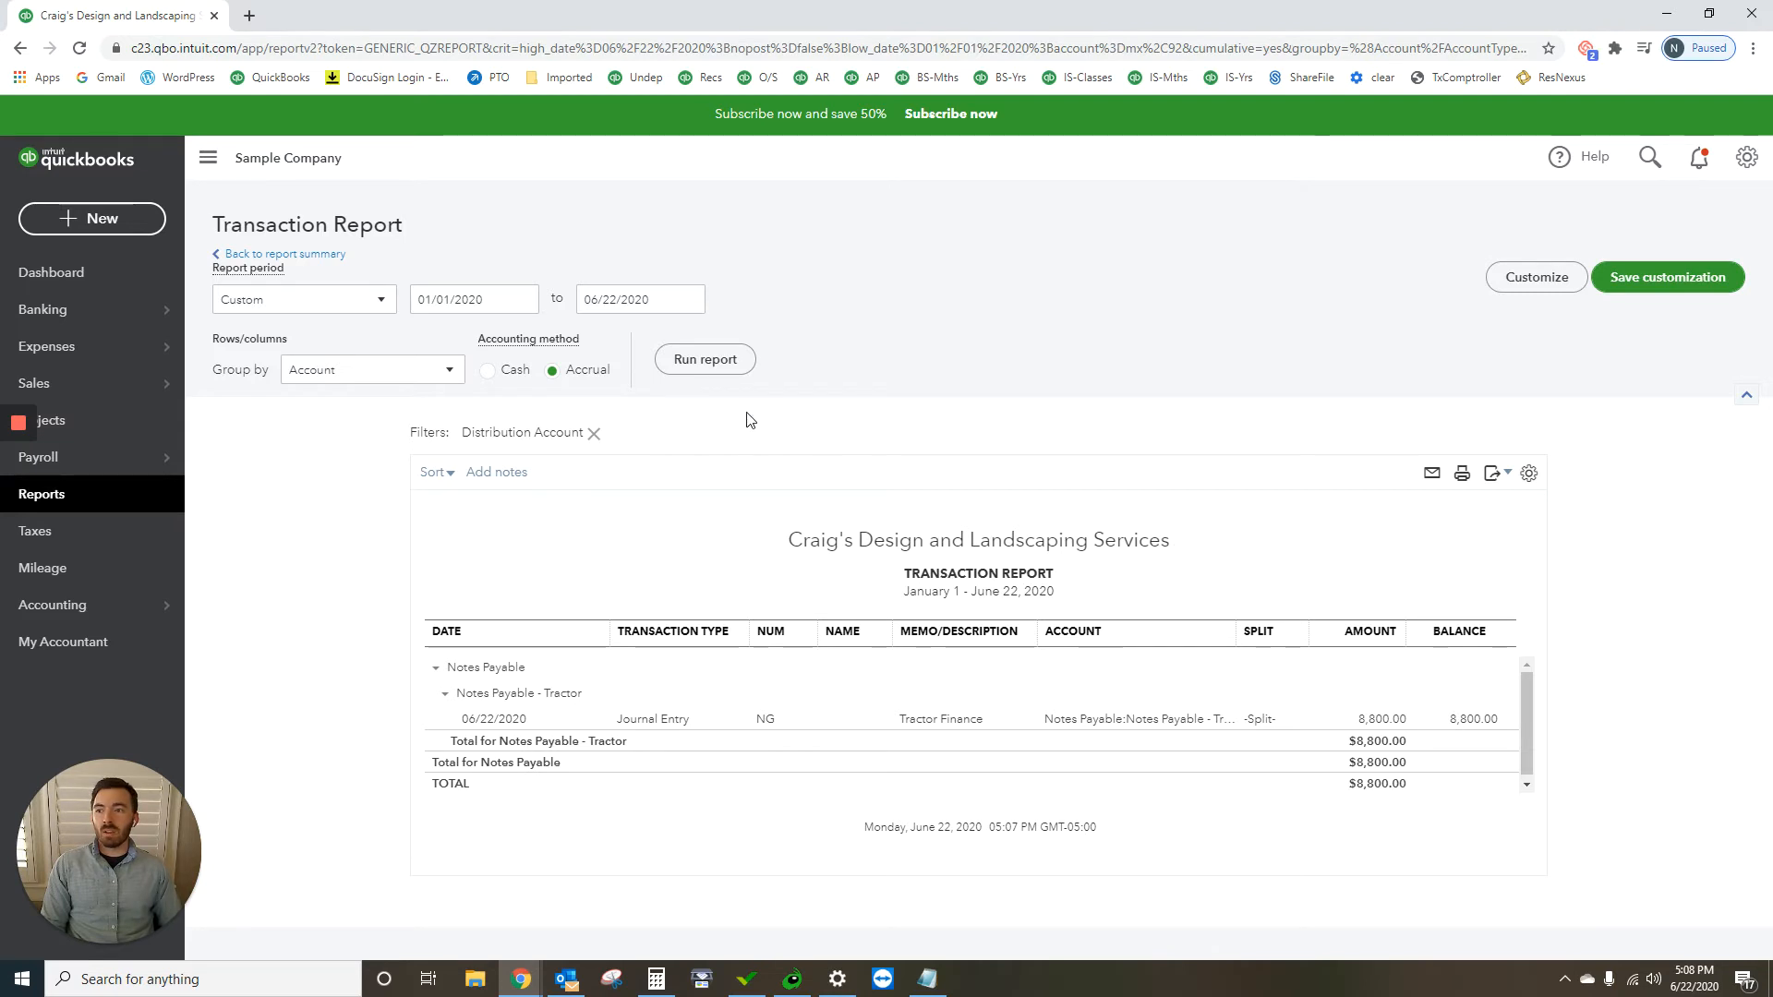
Step: Go to the Checking account's bank transactions for review and open the 05/30/2020 A Rental transaction for $800.00
{"action": "mouse_move", "coordinate": [112, 314]}
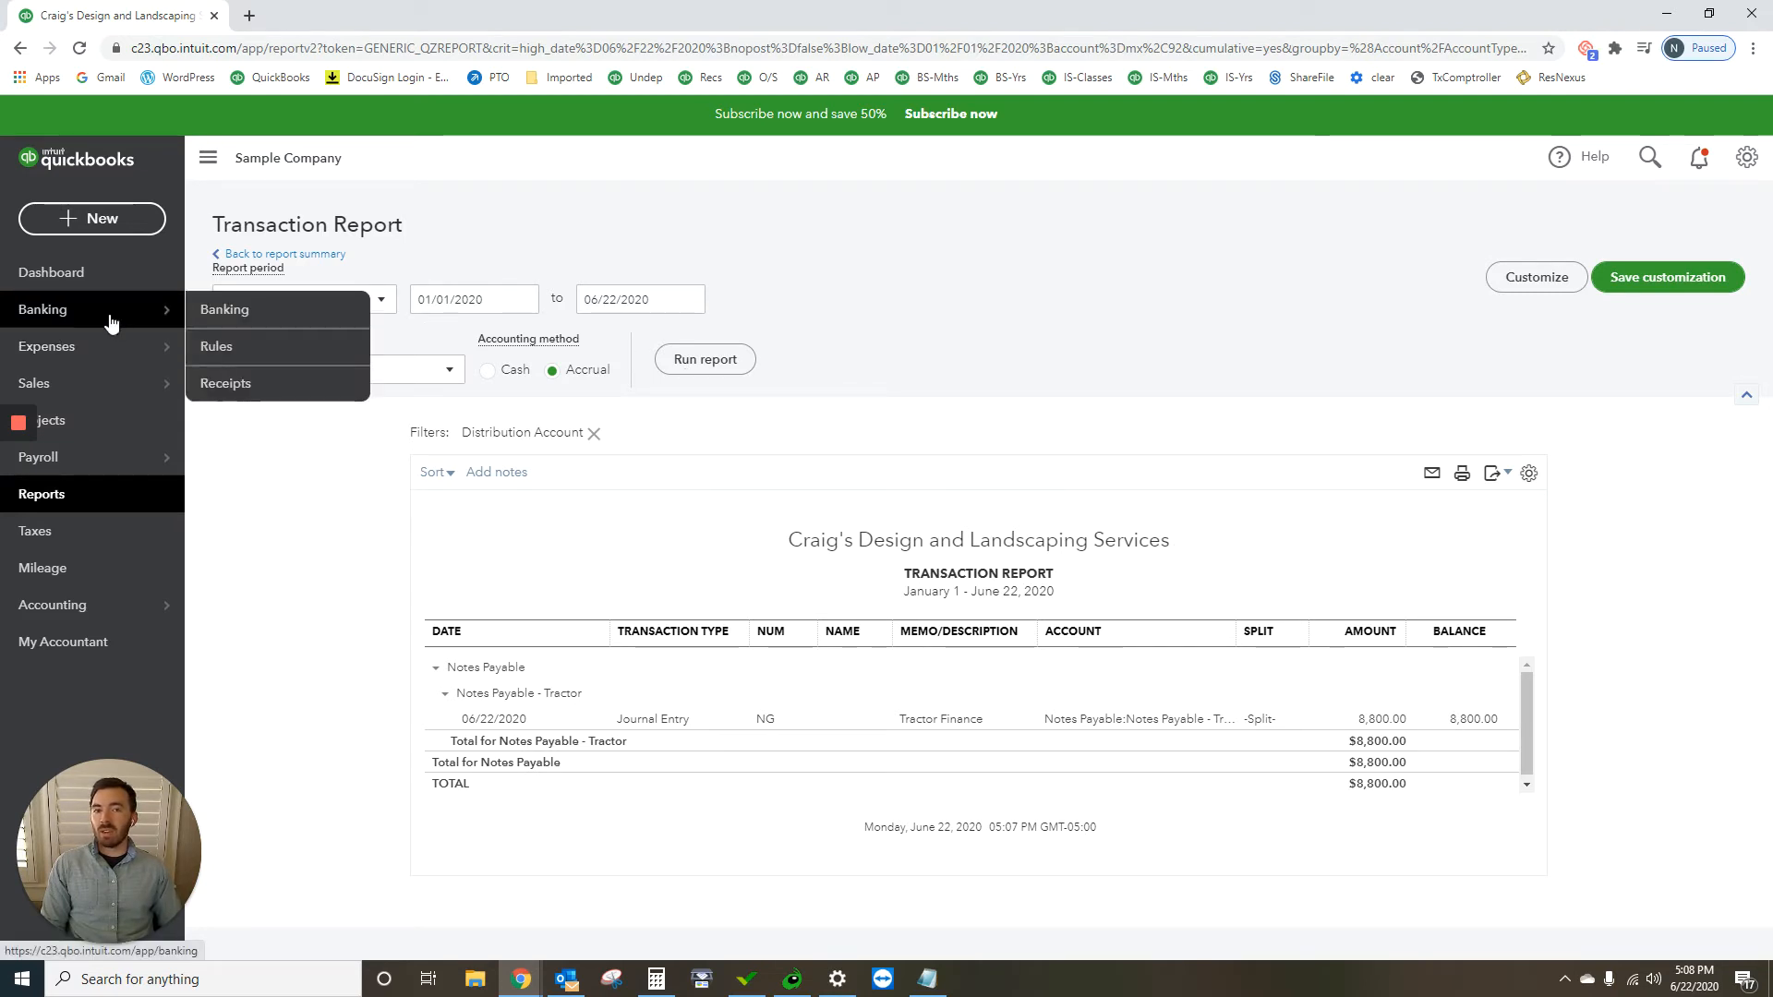
{"action": "left_click", "coordinate": [262, 316]}
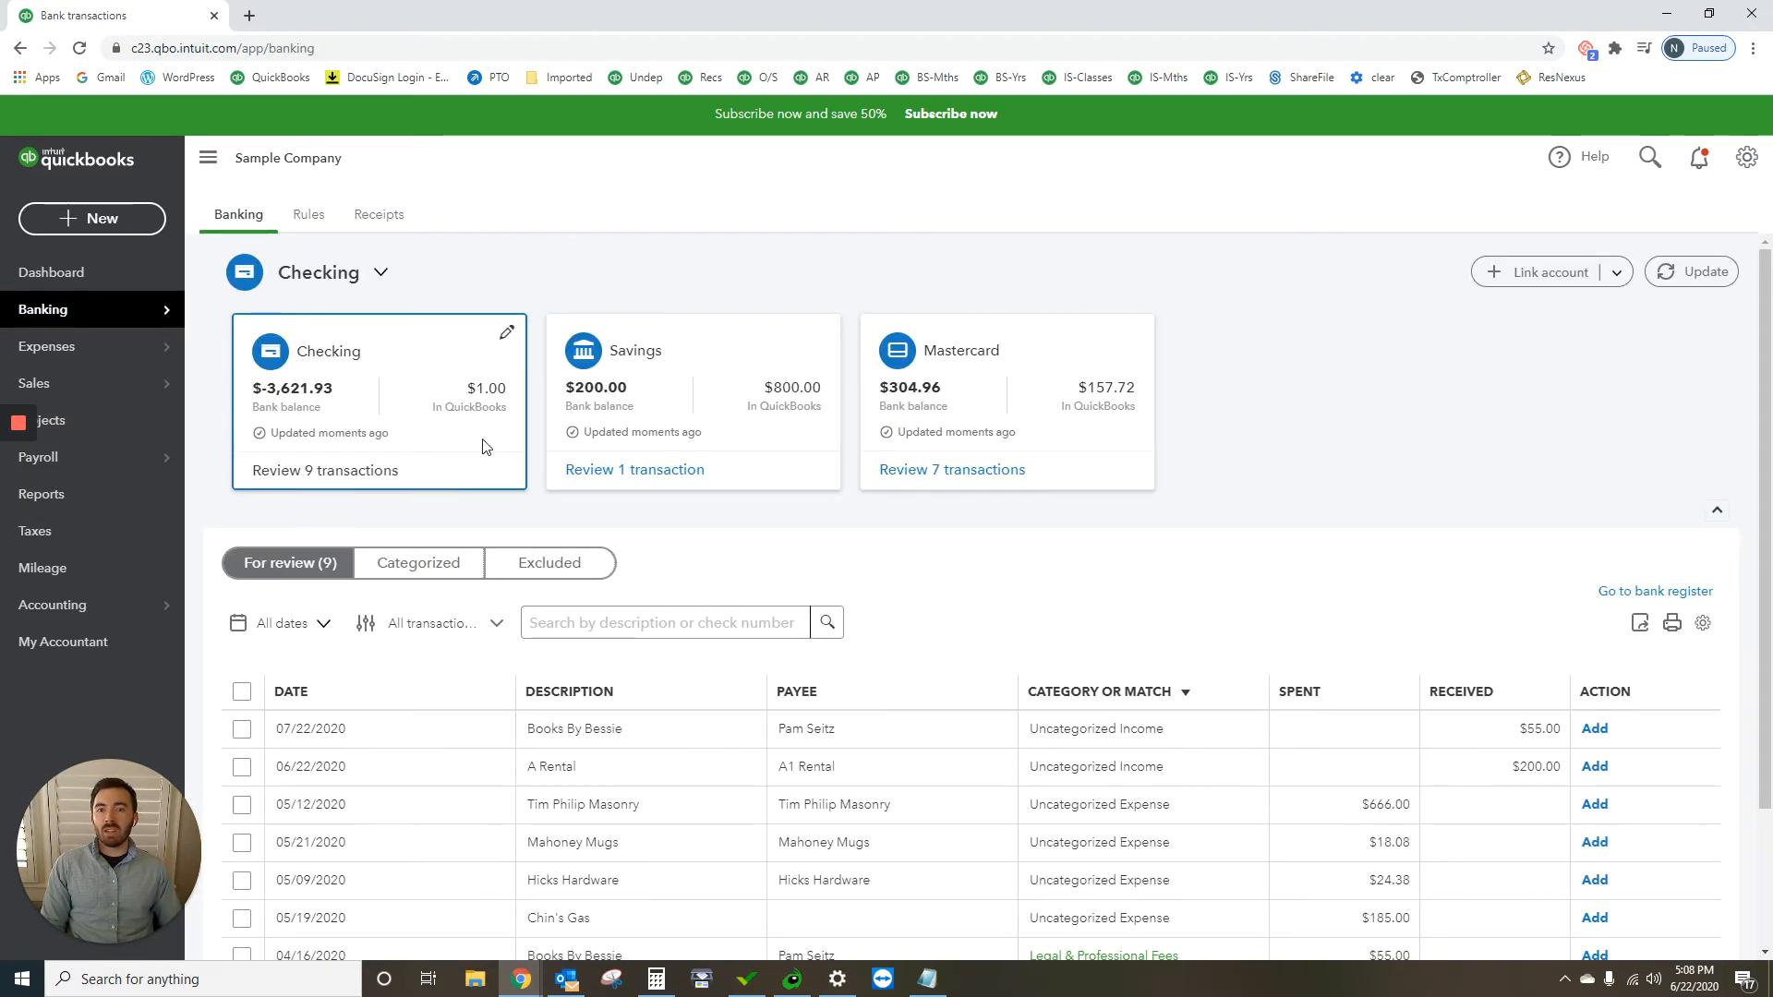
{"action": "scroll", "coordinate": [1000, 704], "scroll_direction": "down", "scroll_amount": 1}
{"action": "scroll", "coordinate": [1000, 704], "scroll_direction": "down", "scroll_amount": 2}
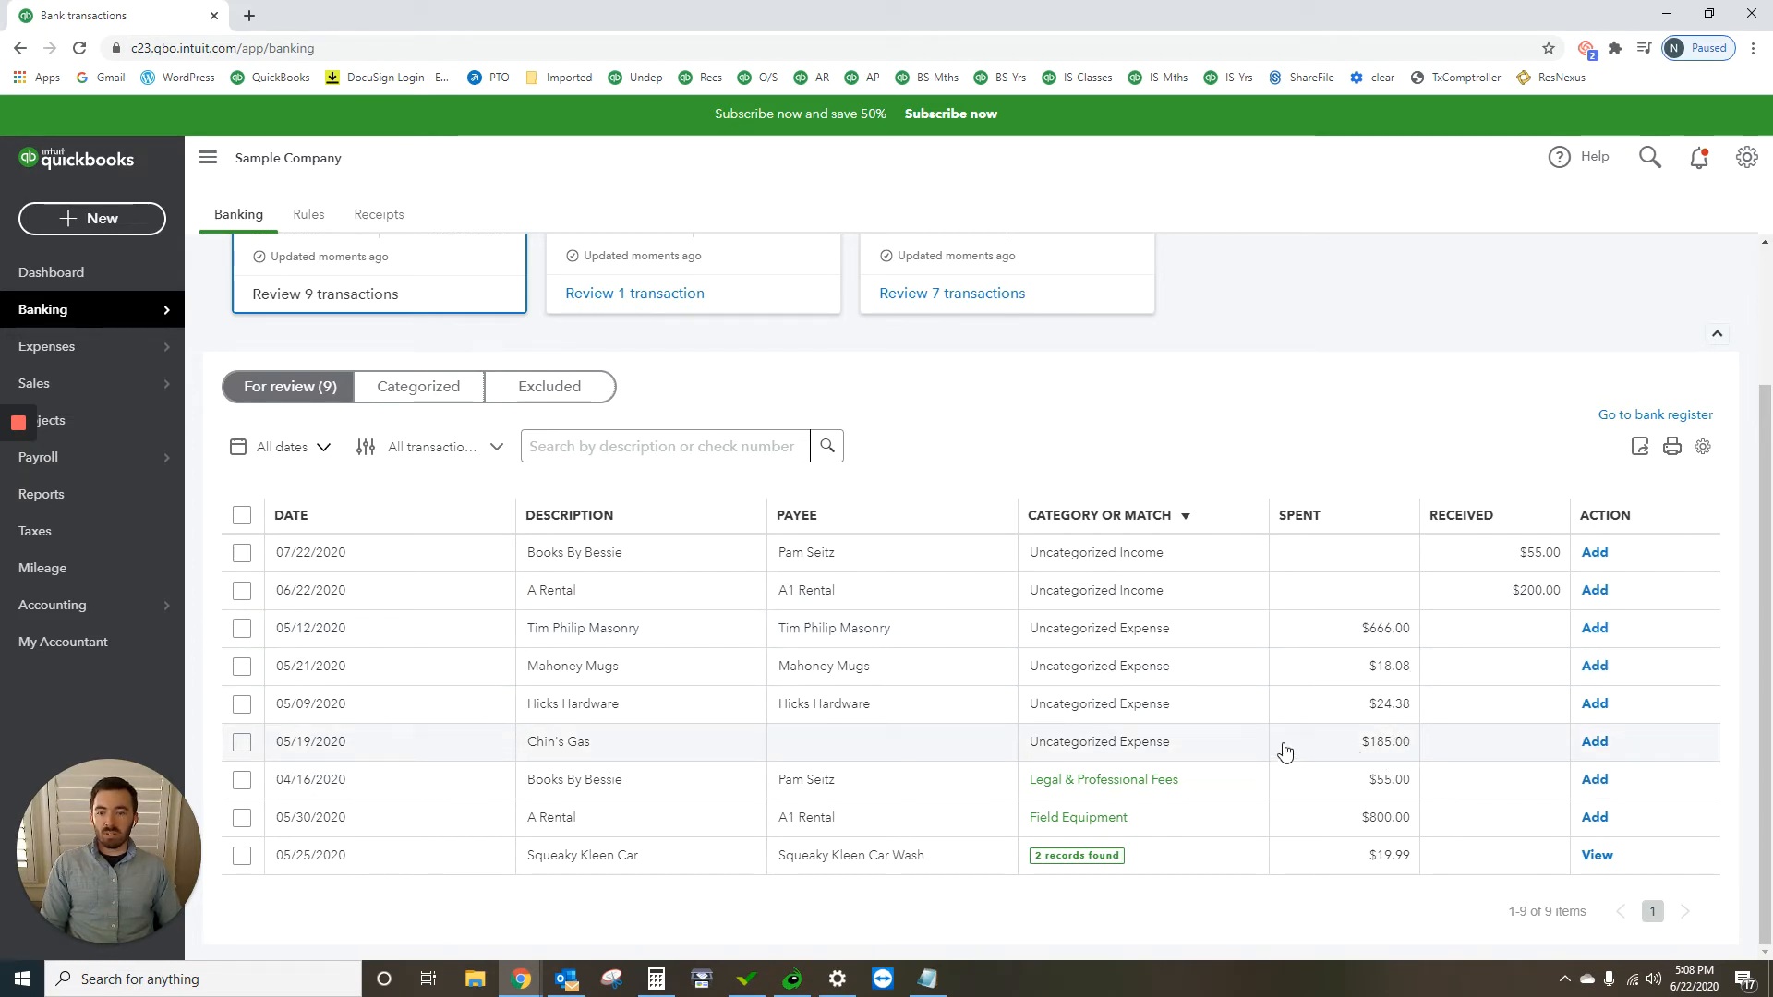
{"action": "left_click", "coordinate": [1290, 831]}
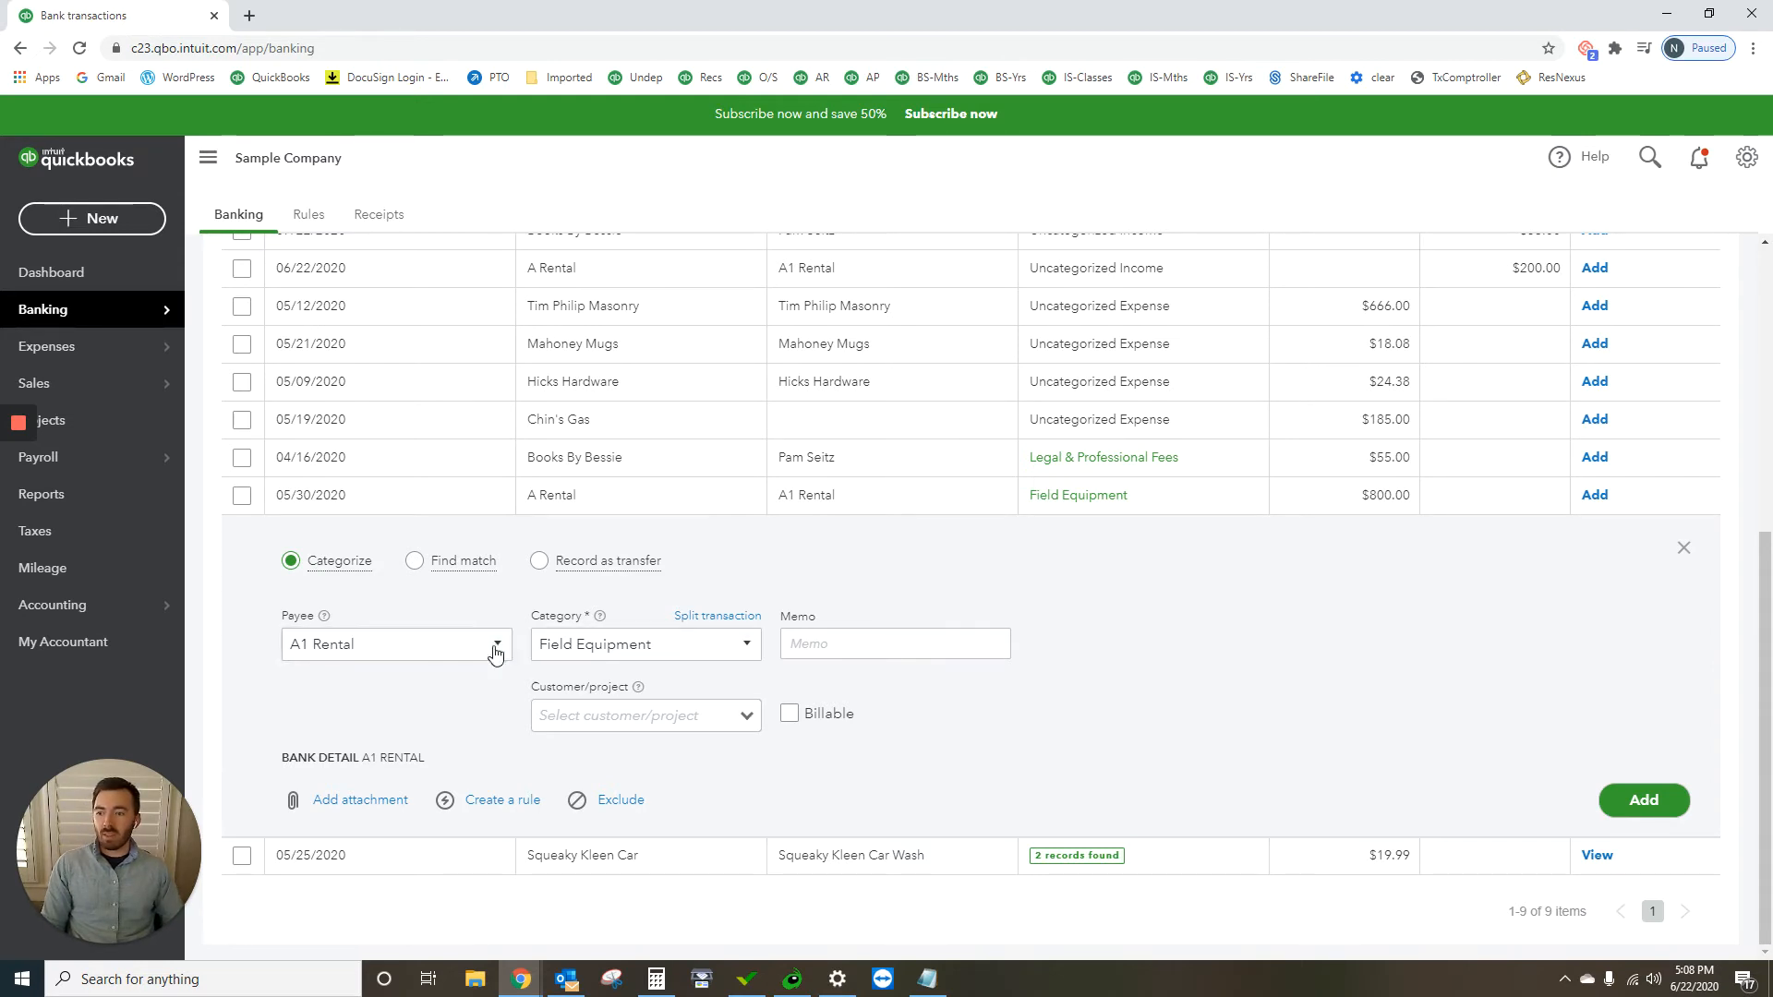
Step: Change the category of the $800.00 A Rental transaction to the sub-account Notes Payable - Tractor
{"action": "left_click", "coordinate": [746, 649]}
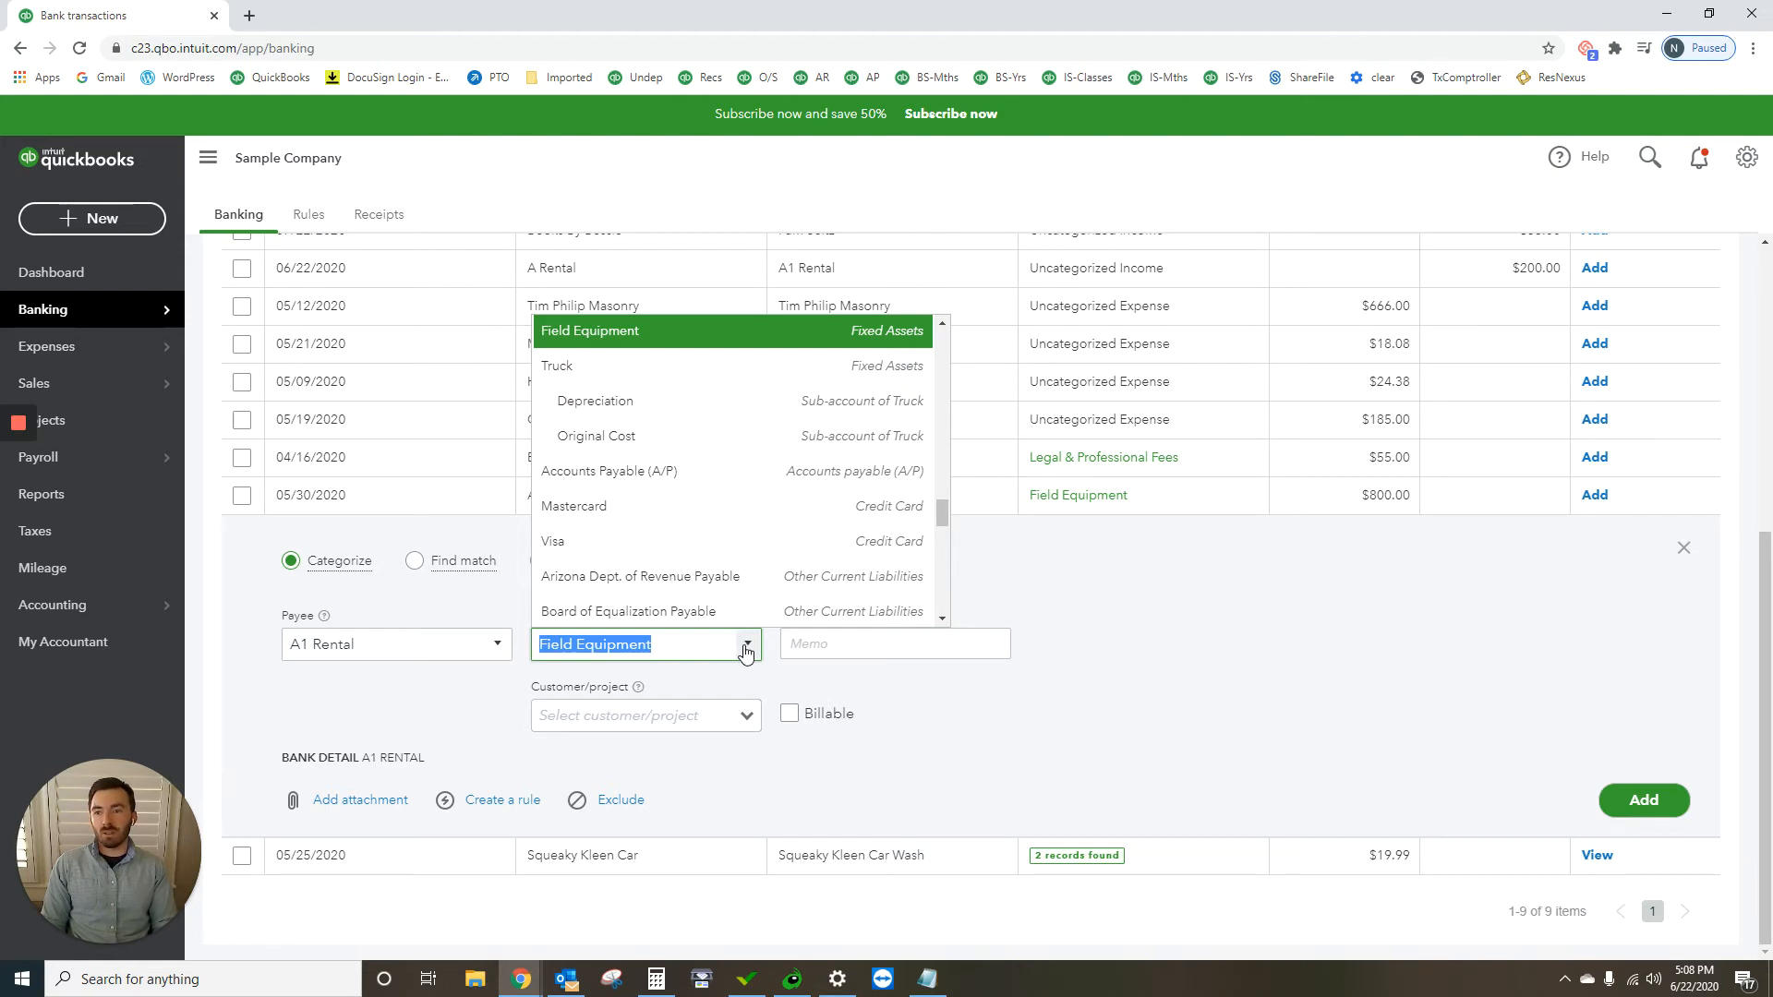
{"action": "left_click", "coordinate": [1447, 593]}
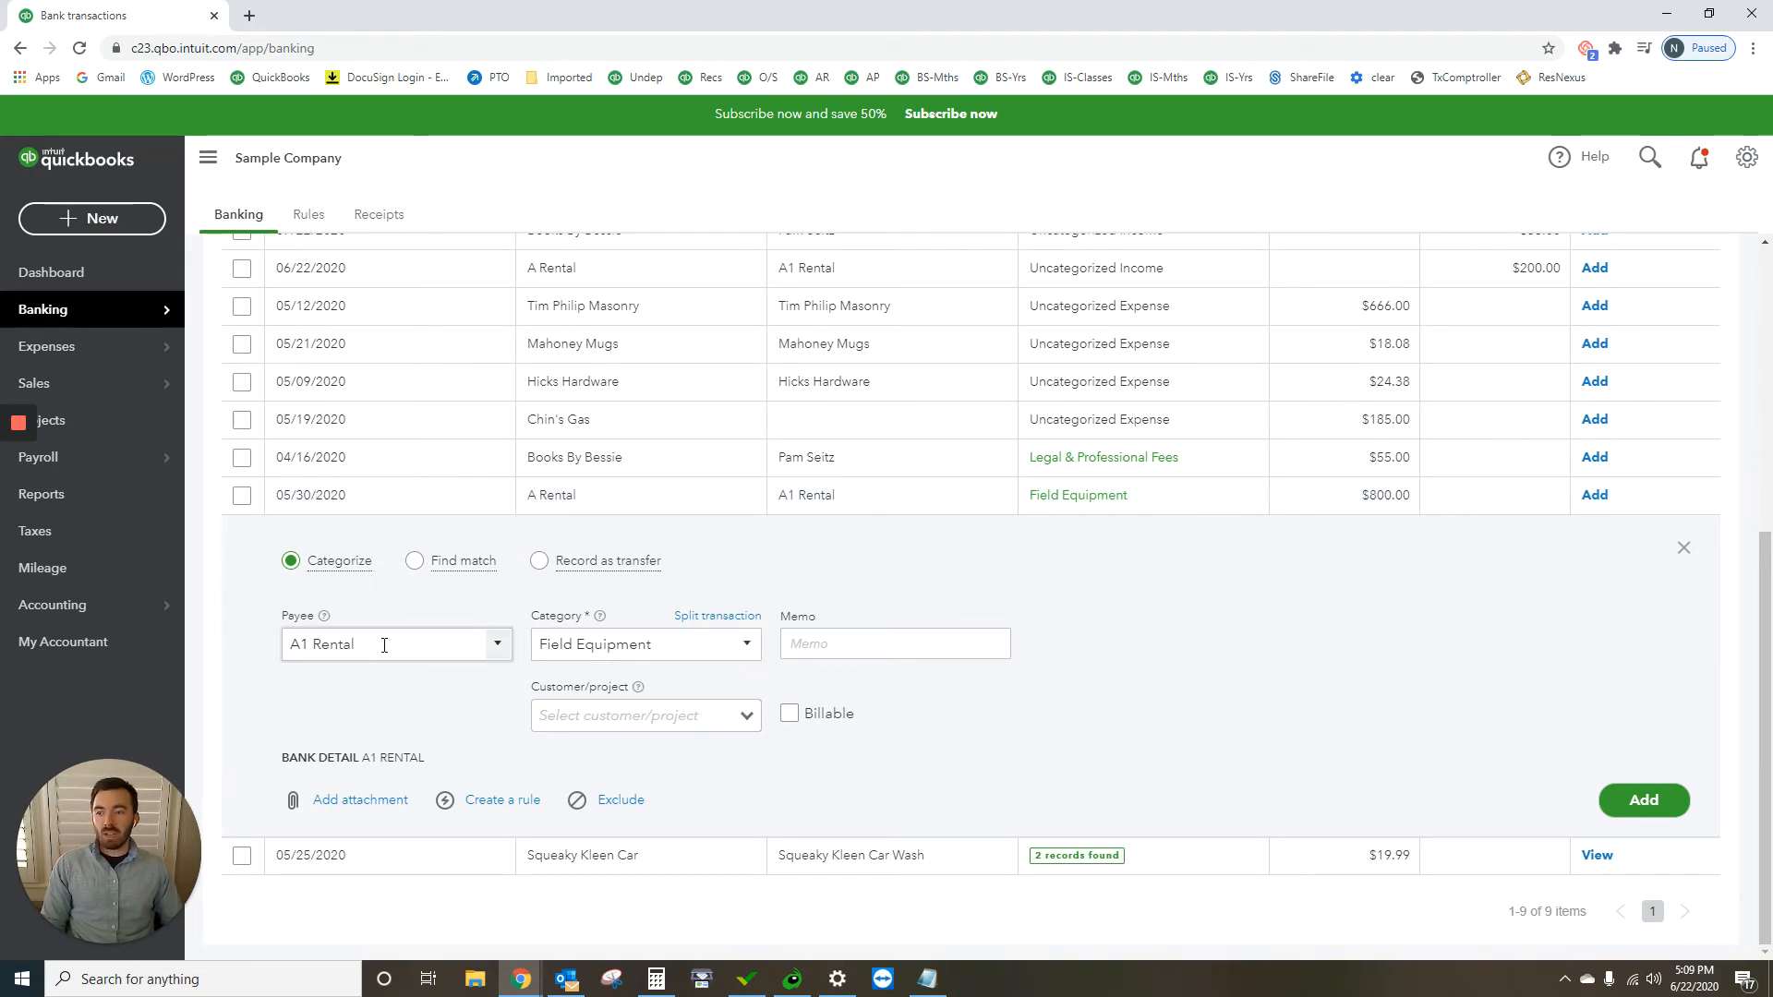
{"action": "left_click_drag", "start_coordinate": [723, 647], "coordinate": [342, 633]}
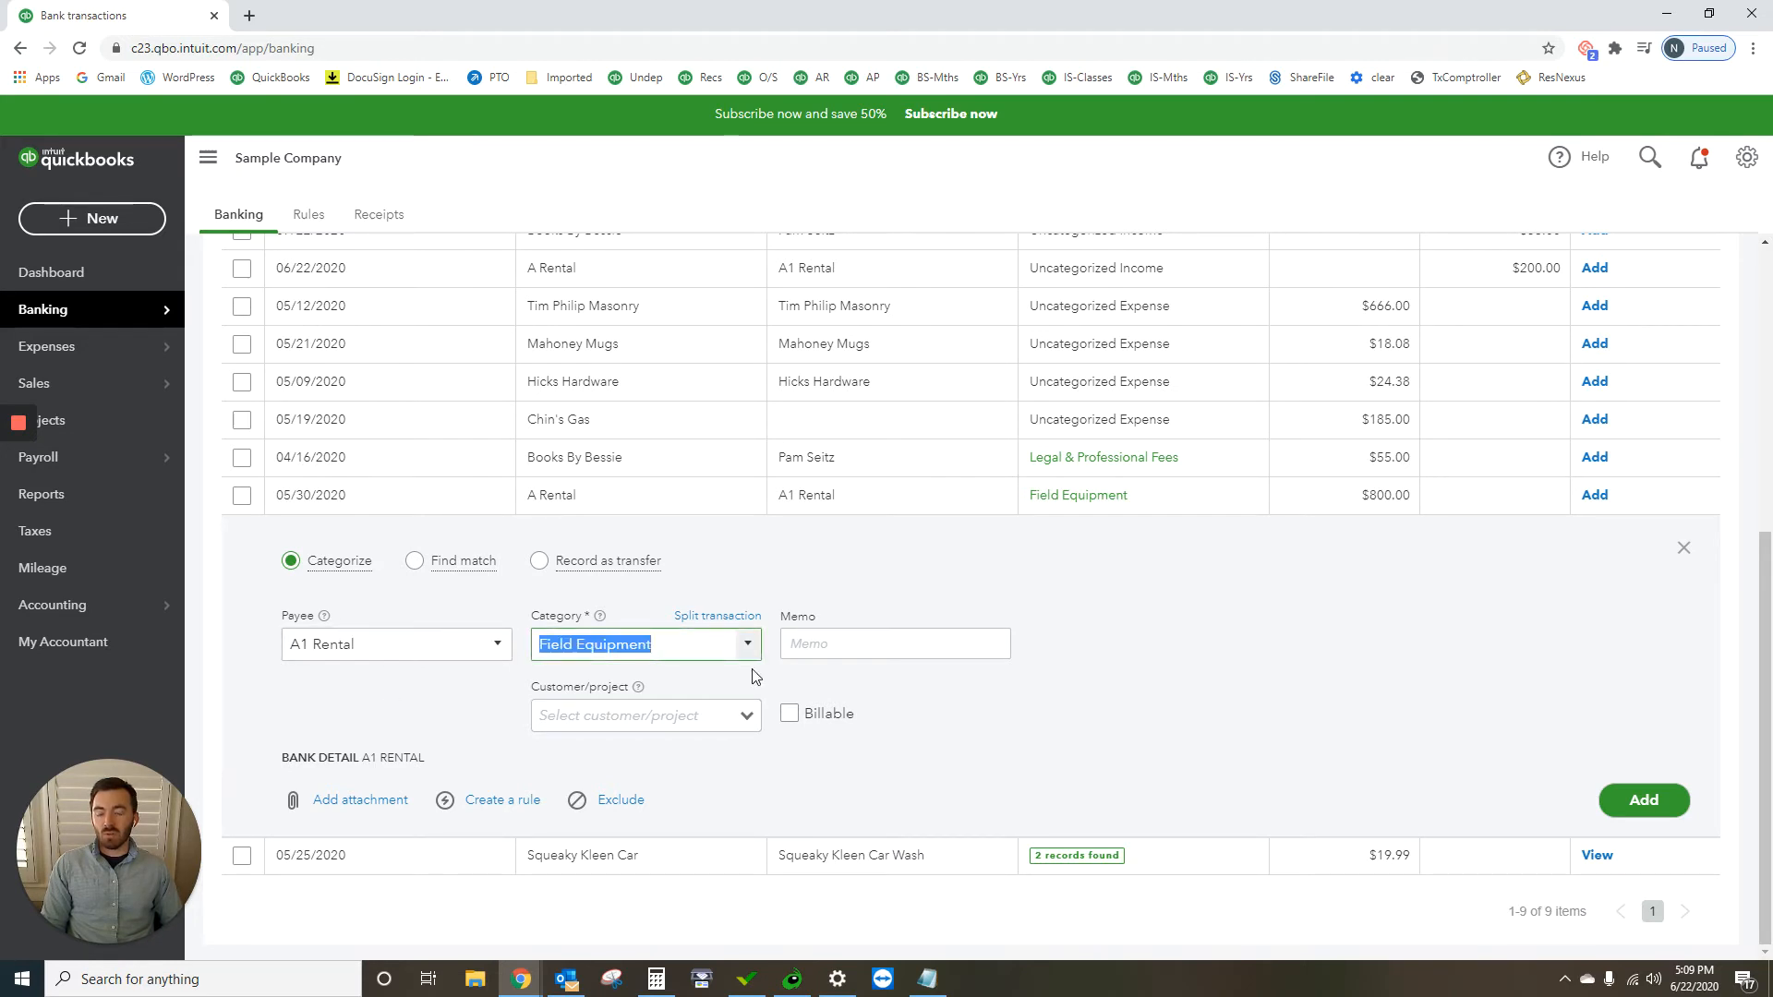
{"action": "type", "text": "Notes Payable"}
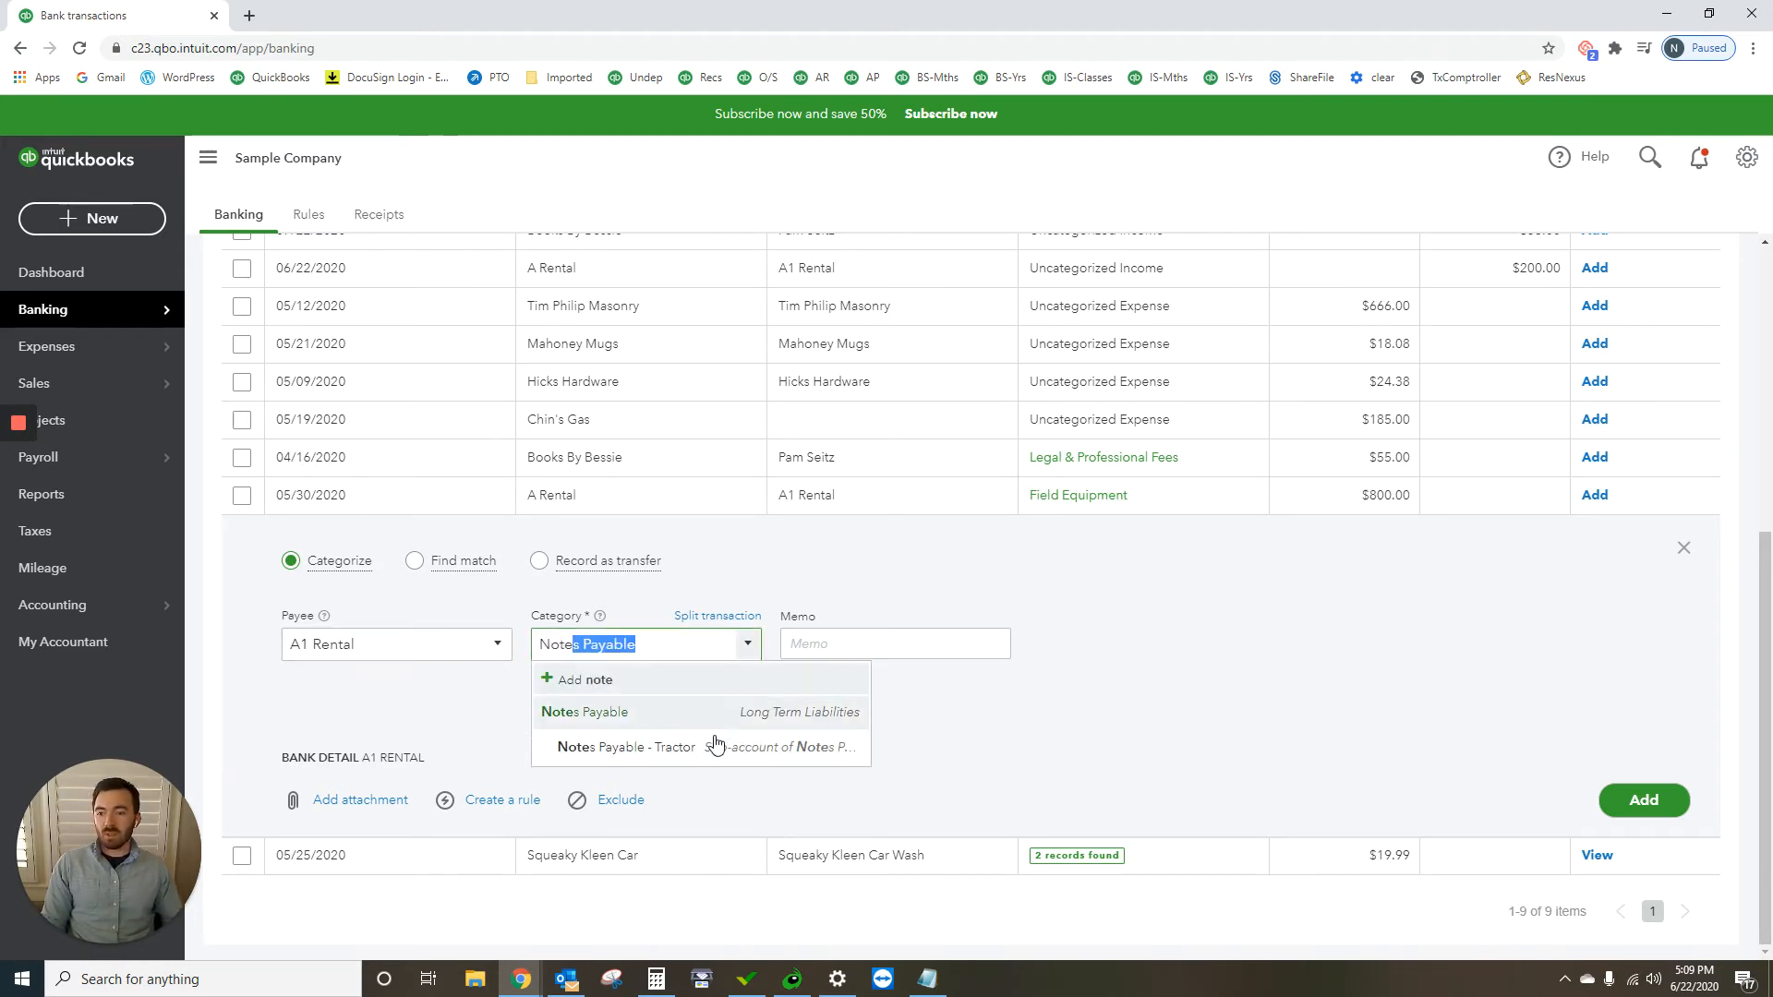
{"action": "left_click", "coordinate": [715, 746]}
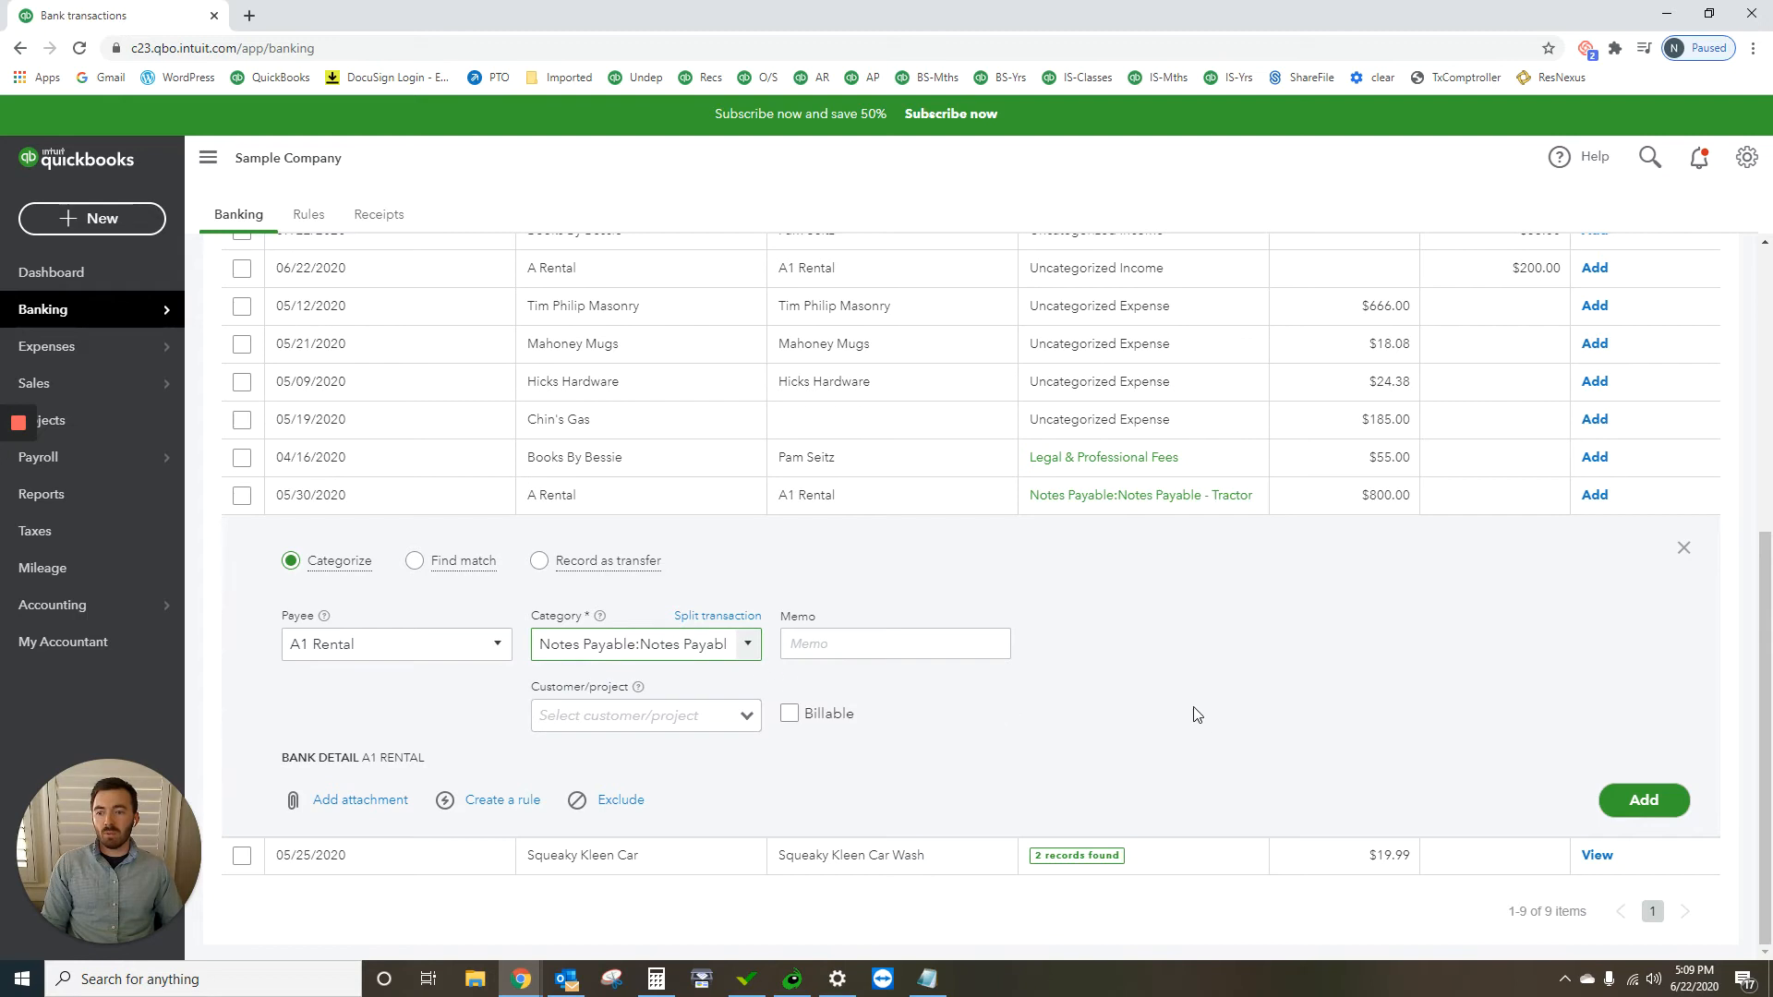
Step: Enter the memo "first month tractor payment" on the $800.00 A Rental transaction and add it to the books
{"action": "left_click", "coordinate": [877, 644]}
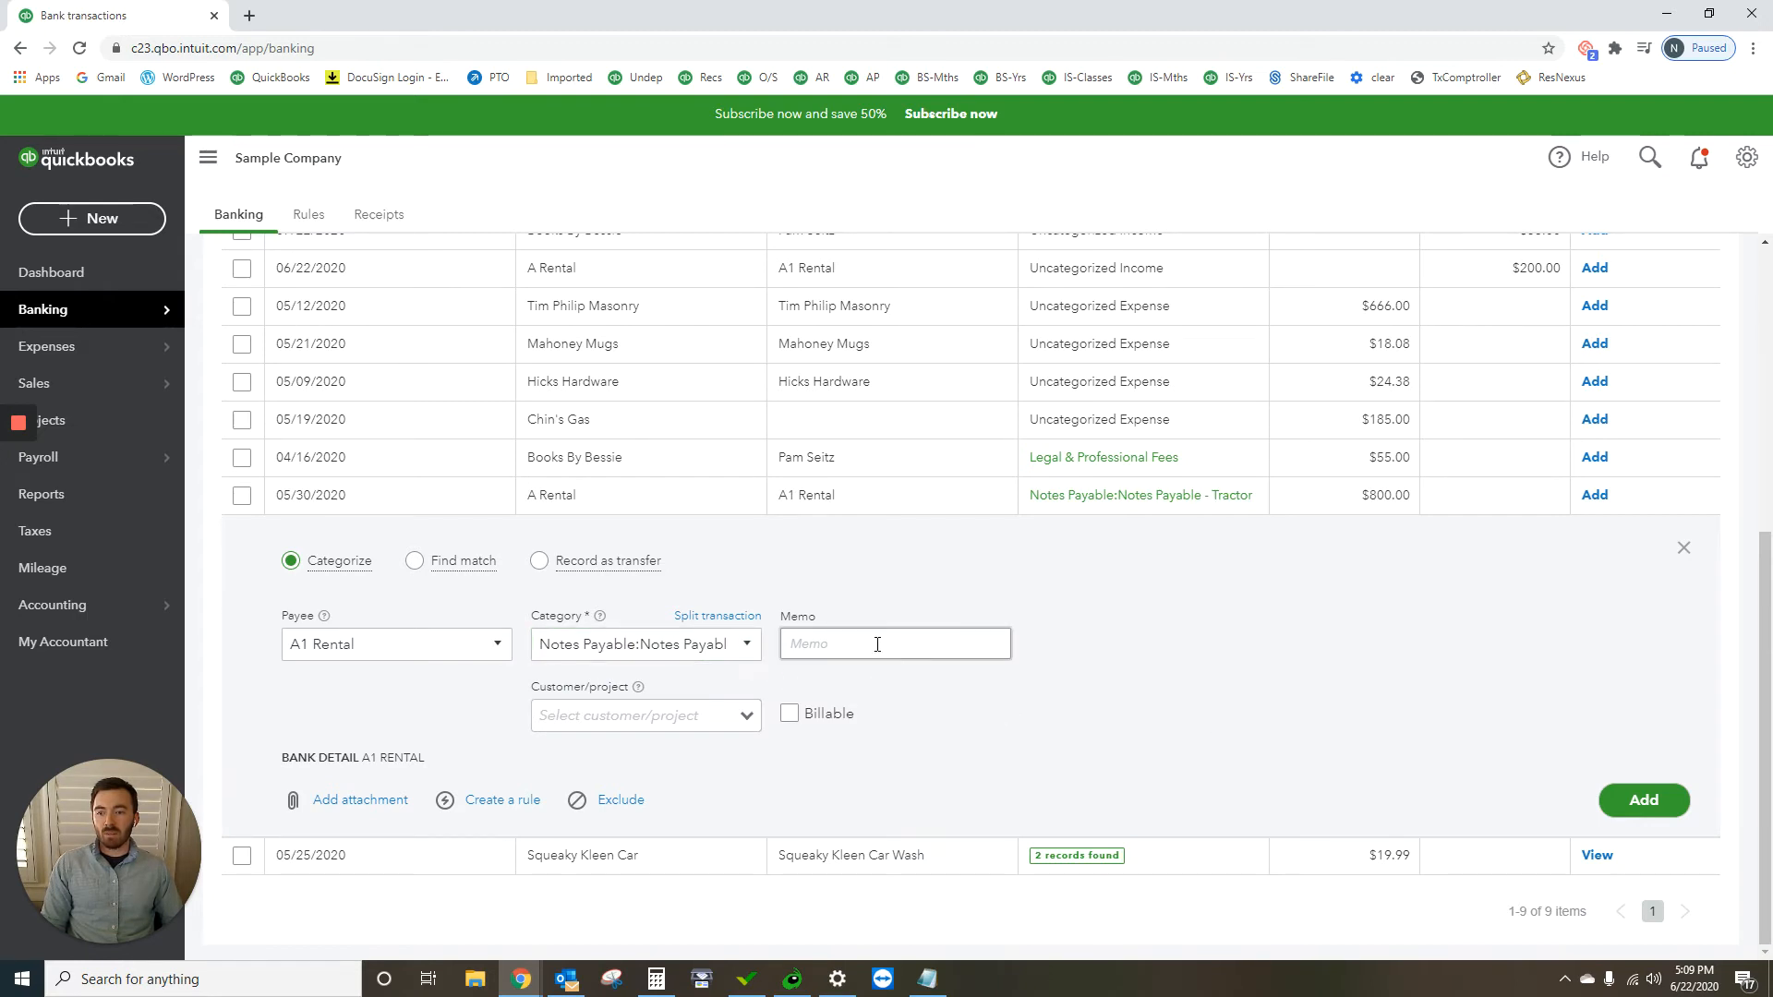
{"action": "type", "text": "fir"}
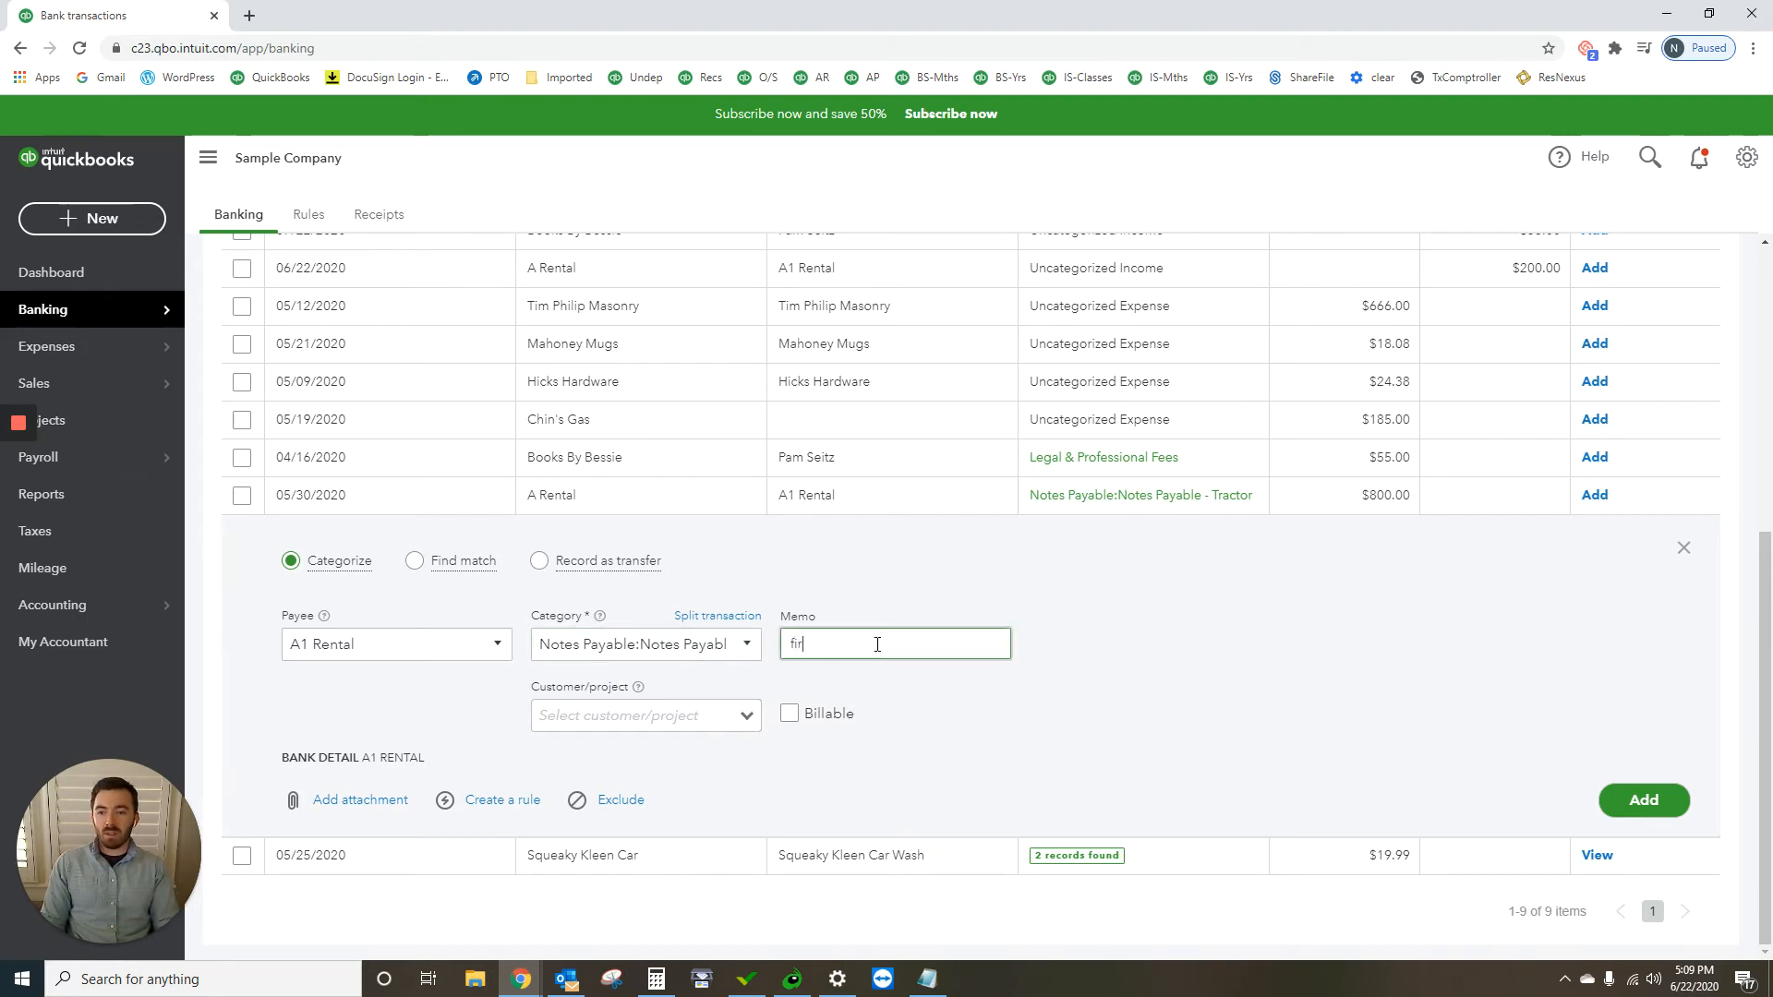
{"action": "type", "text": "st month tra"}
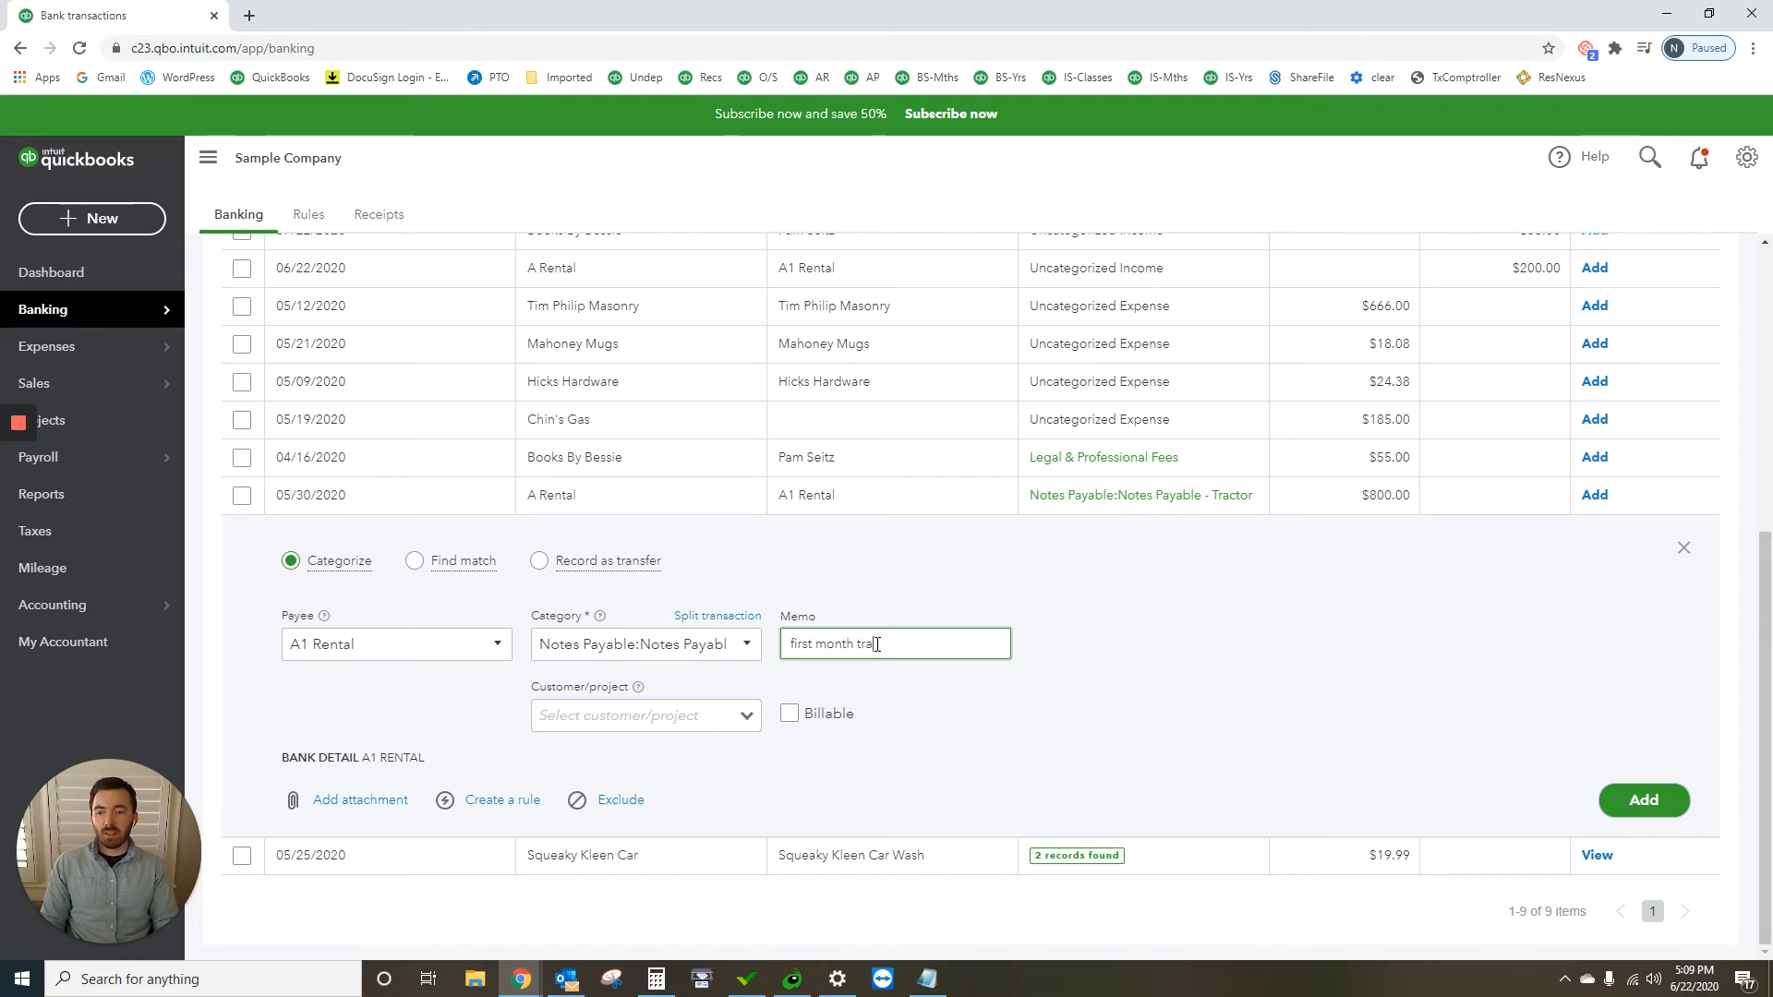
{"action": "type", "text": "ctor payment"}
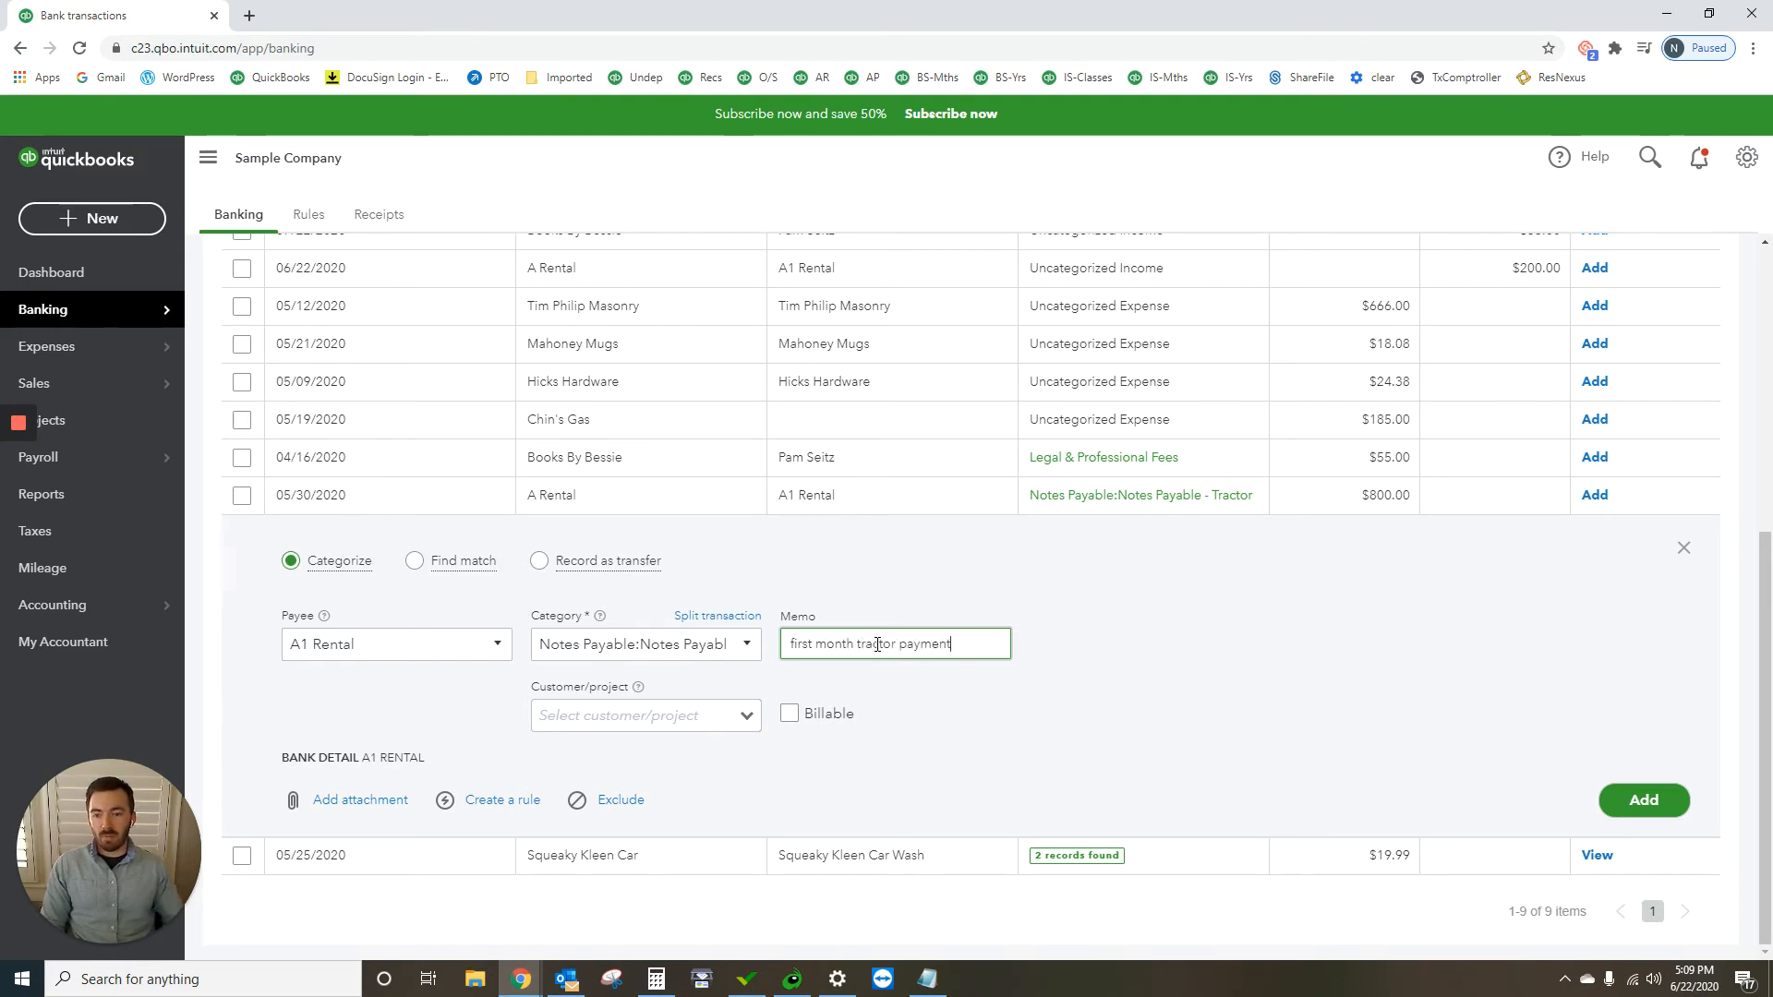
{"action": "left_click", "coordinate": [1657, 806]}
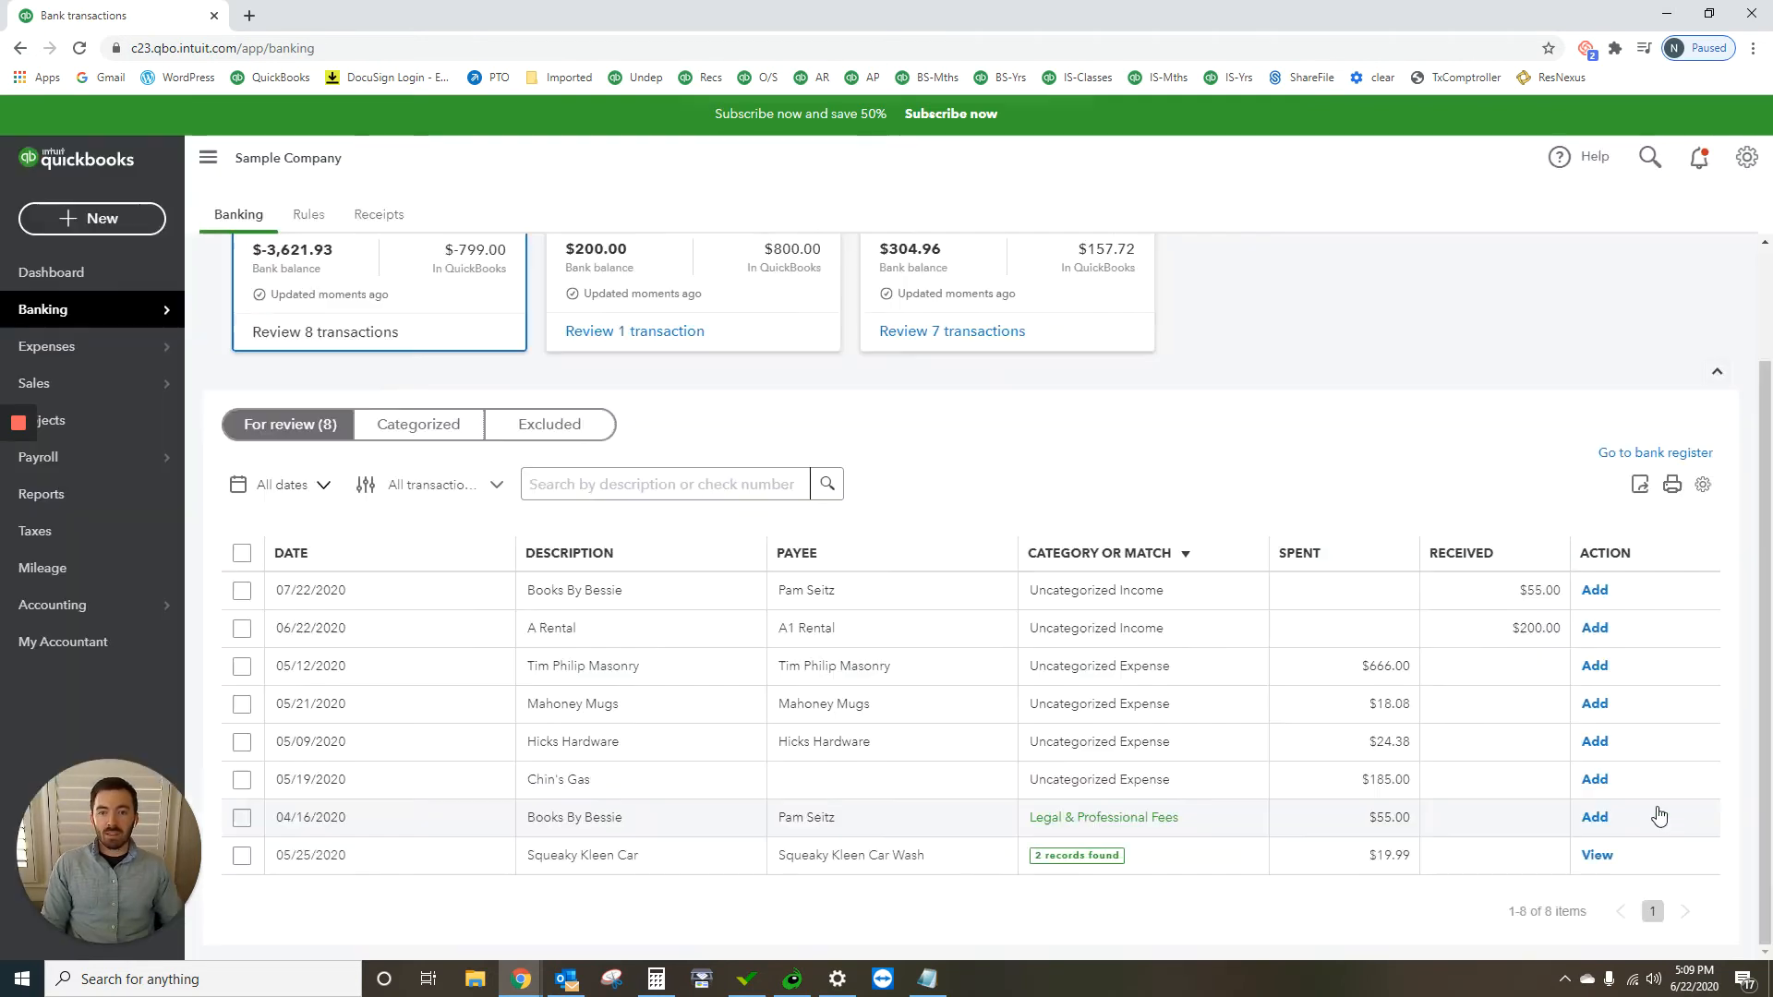
Step: Run the Balance Sheet report and open the transaction report behind the Notes Payable - Tractor balance
{"action": "scroll", "coordinate": [910, 526], "scroll_direction": "up", "scroll_amount": 2}
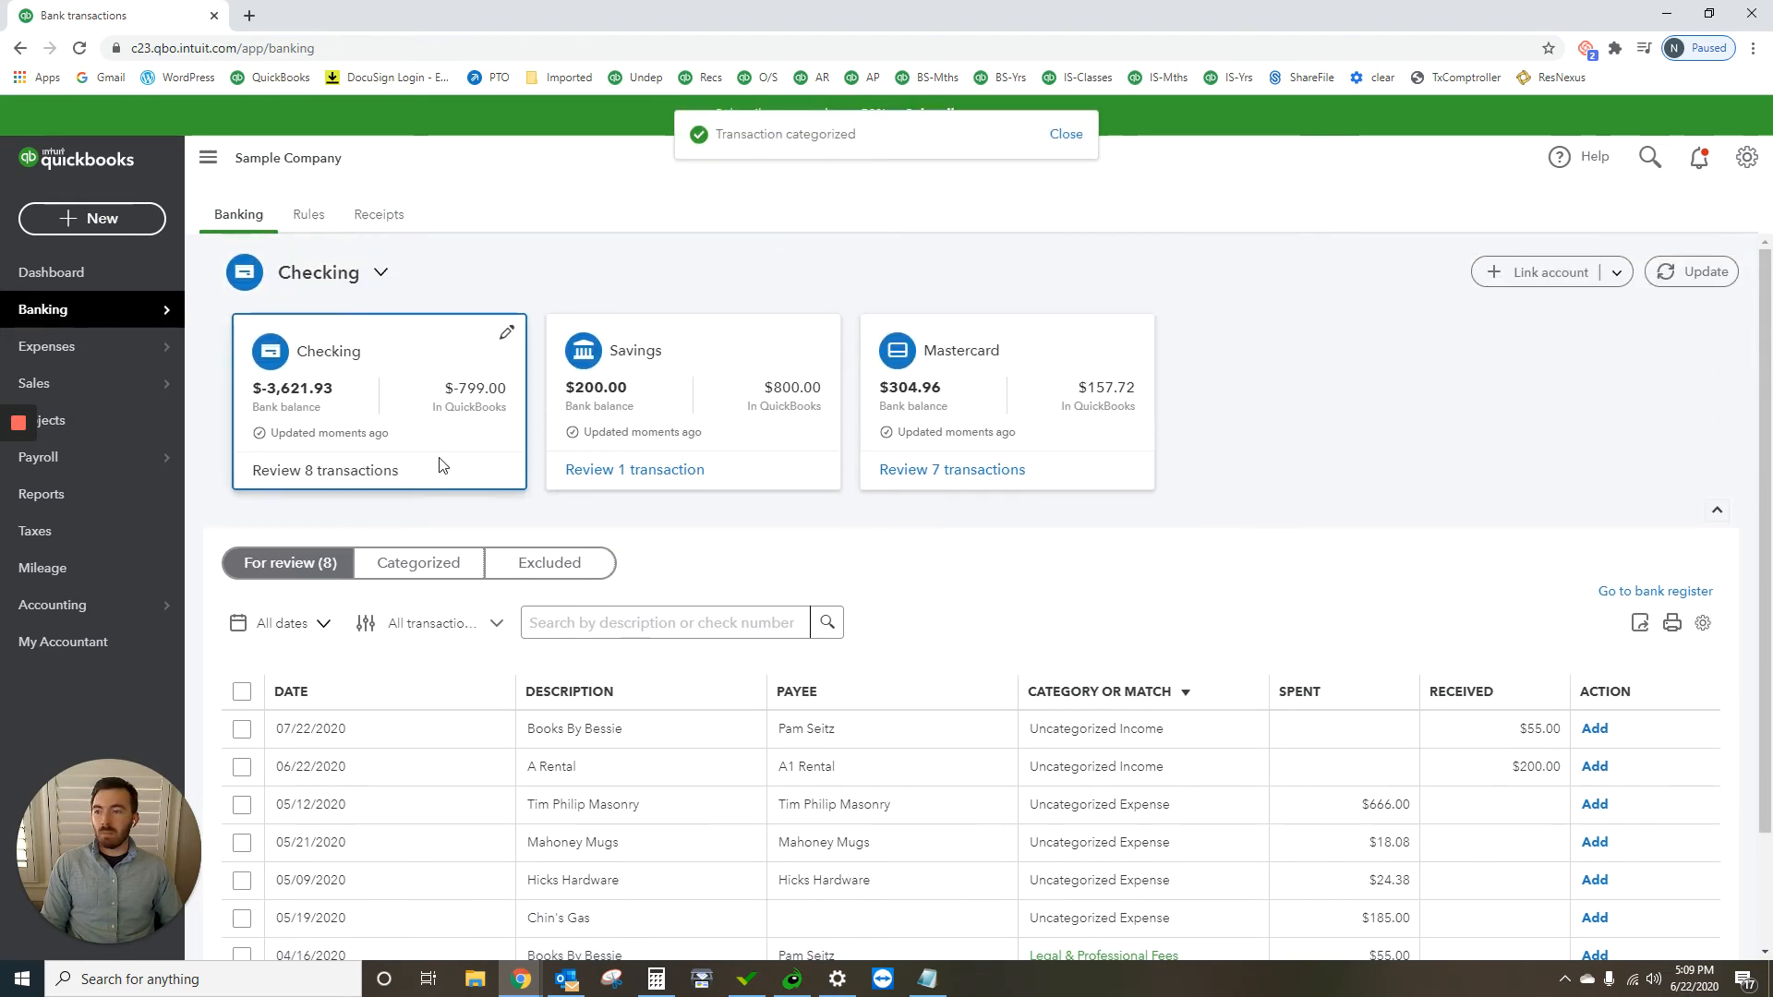
{"action": "left_click", "coordinate": [89, 497]}
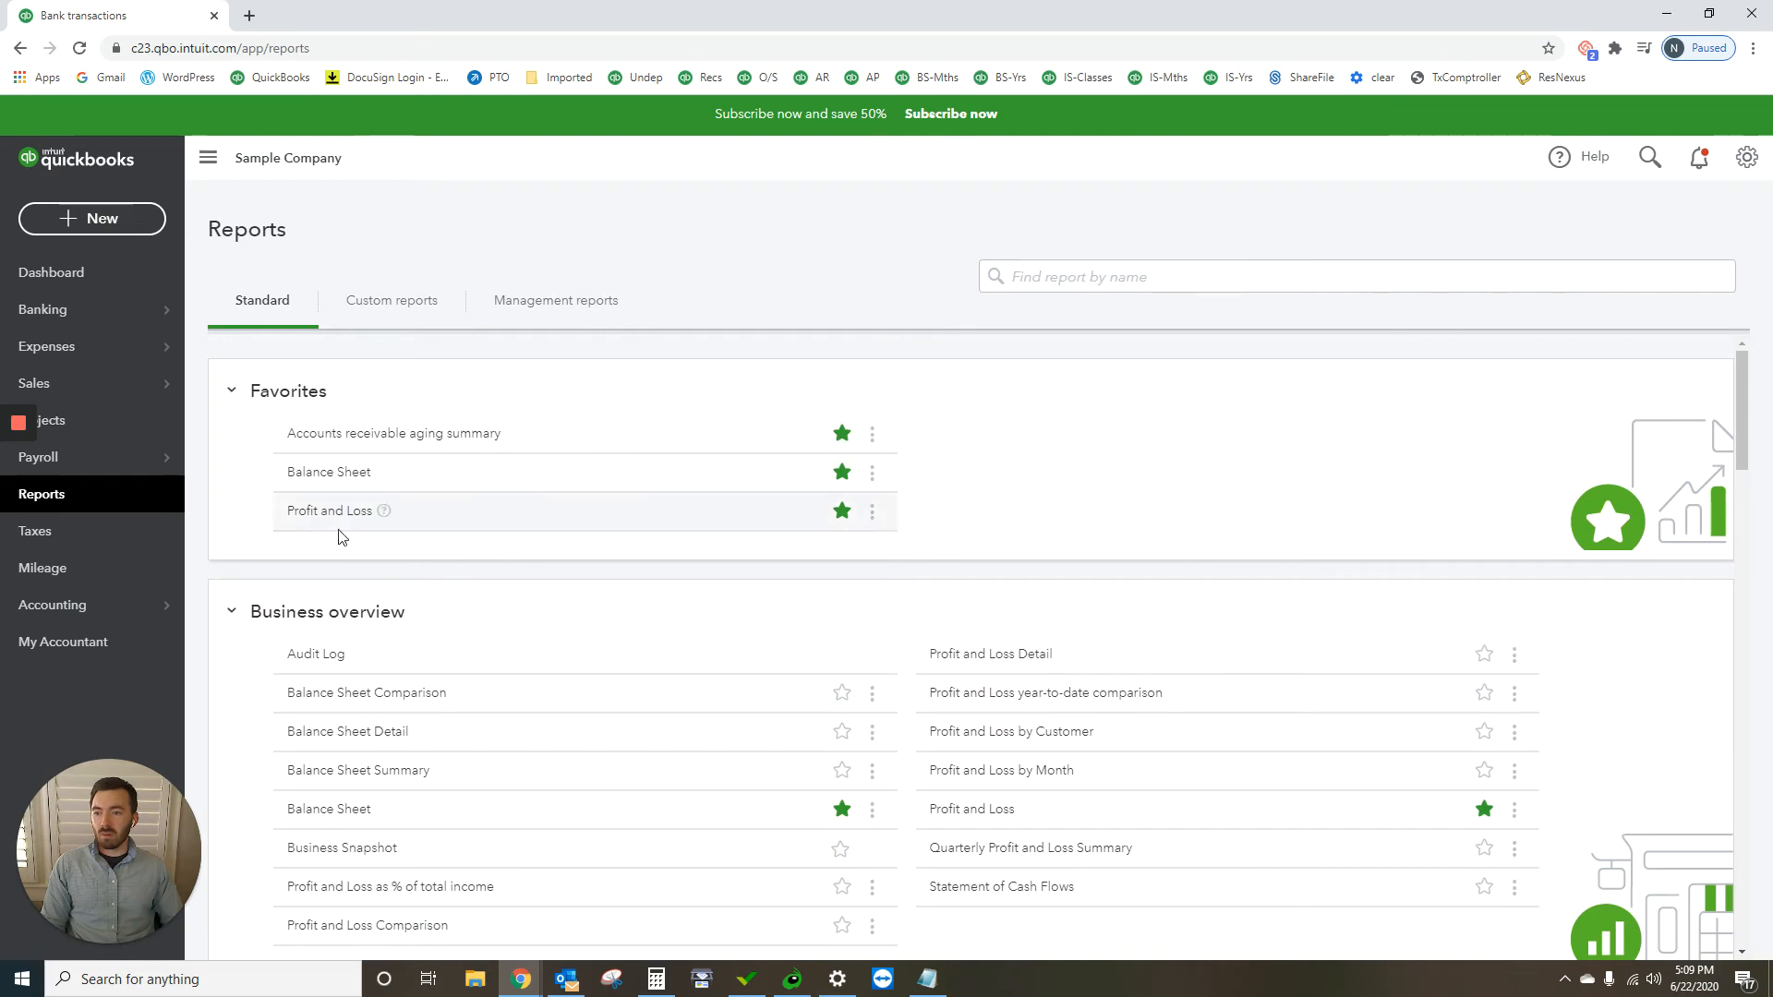
{"action": "left_click", "coordinate": [336, 484]}
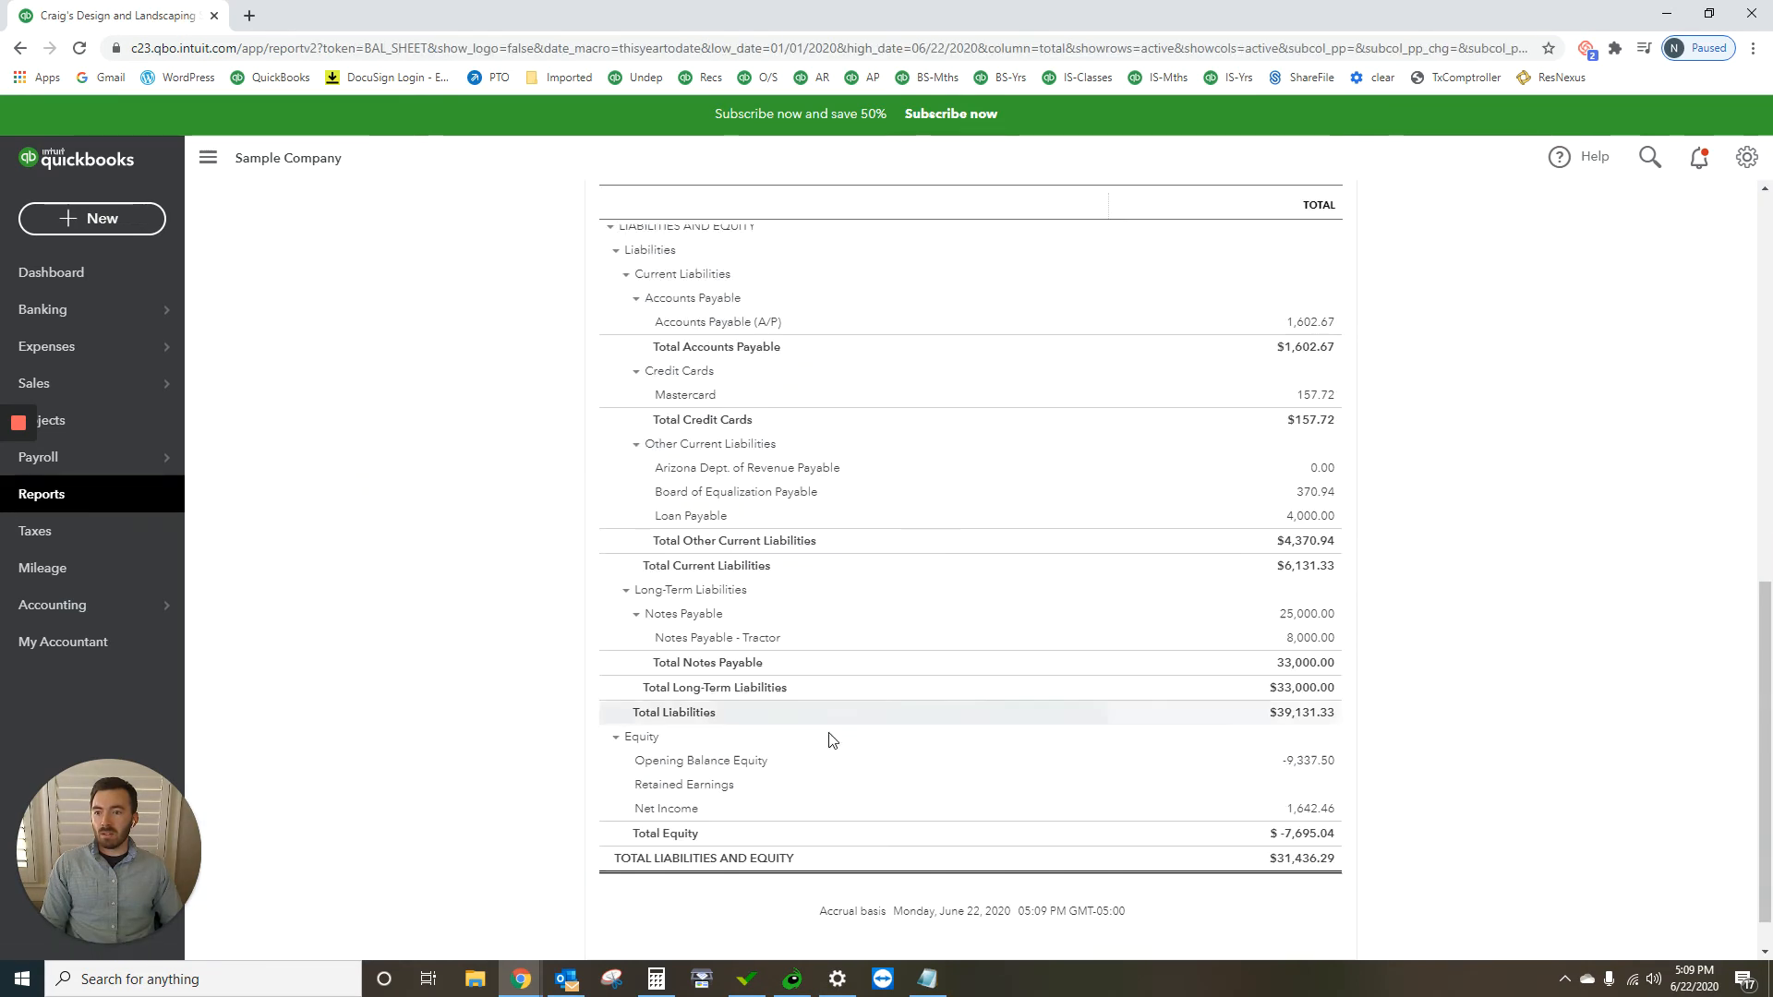
{"action": "left_click", "coordinate": [1331, 638]}
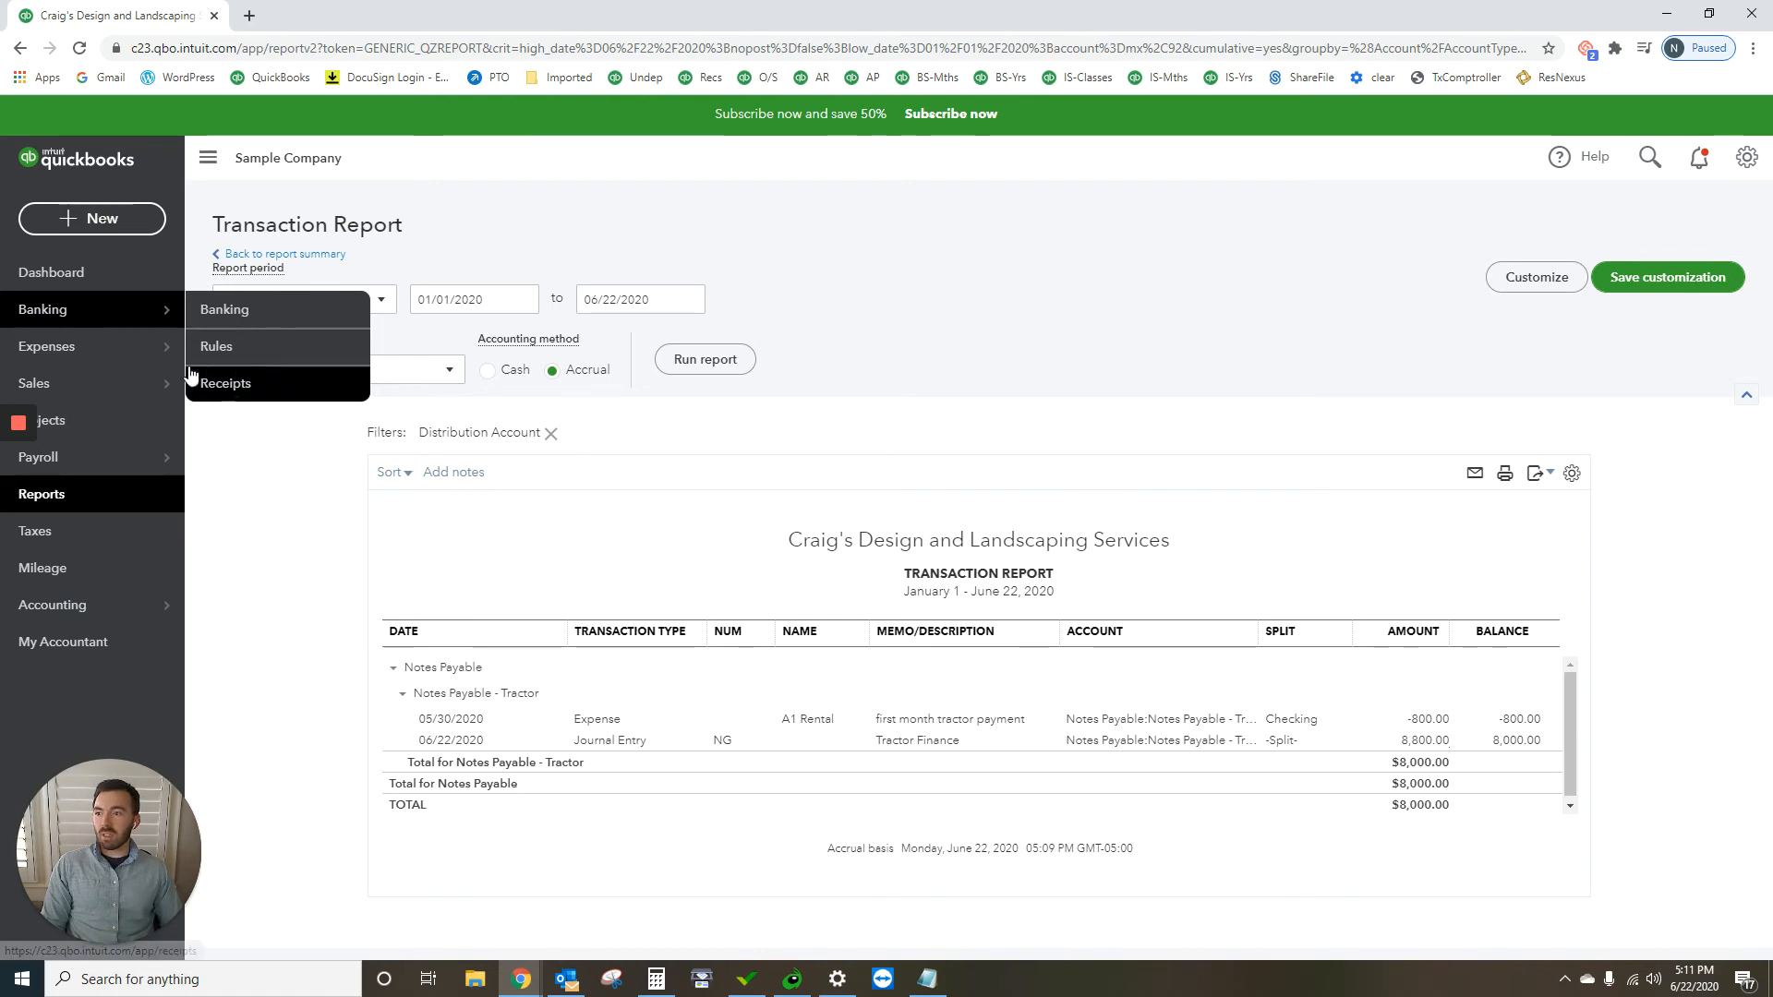
Step: Create a new journal entry dated 12/31/2020 with the journal number NRG
{"action": "left_click", "coordinate": [96, 219]}
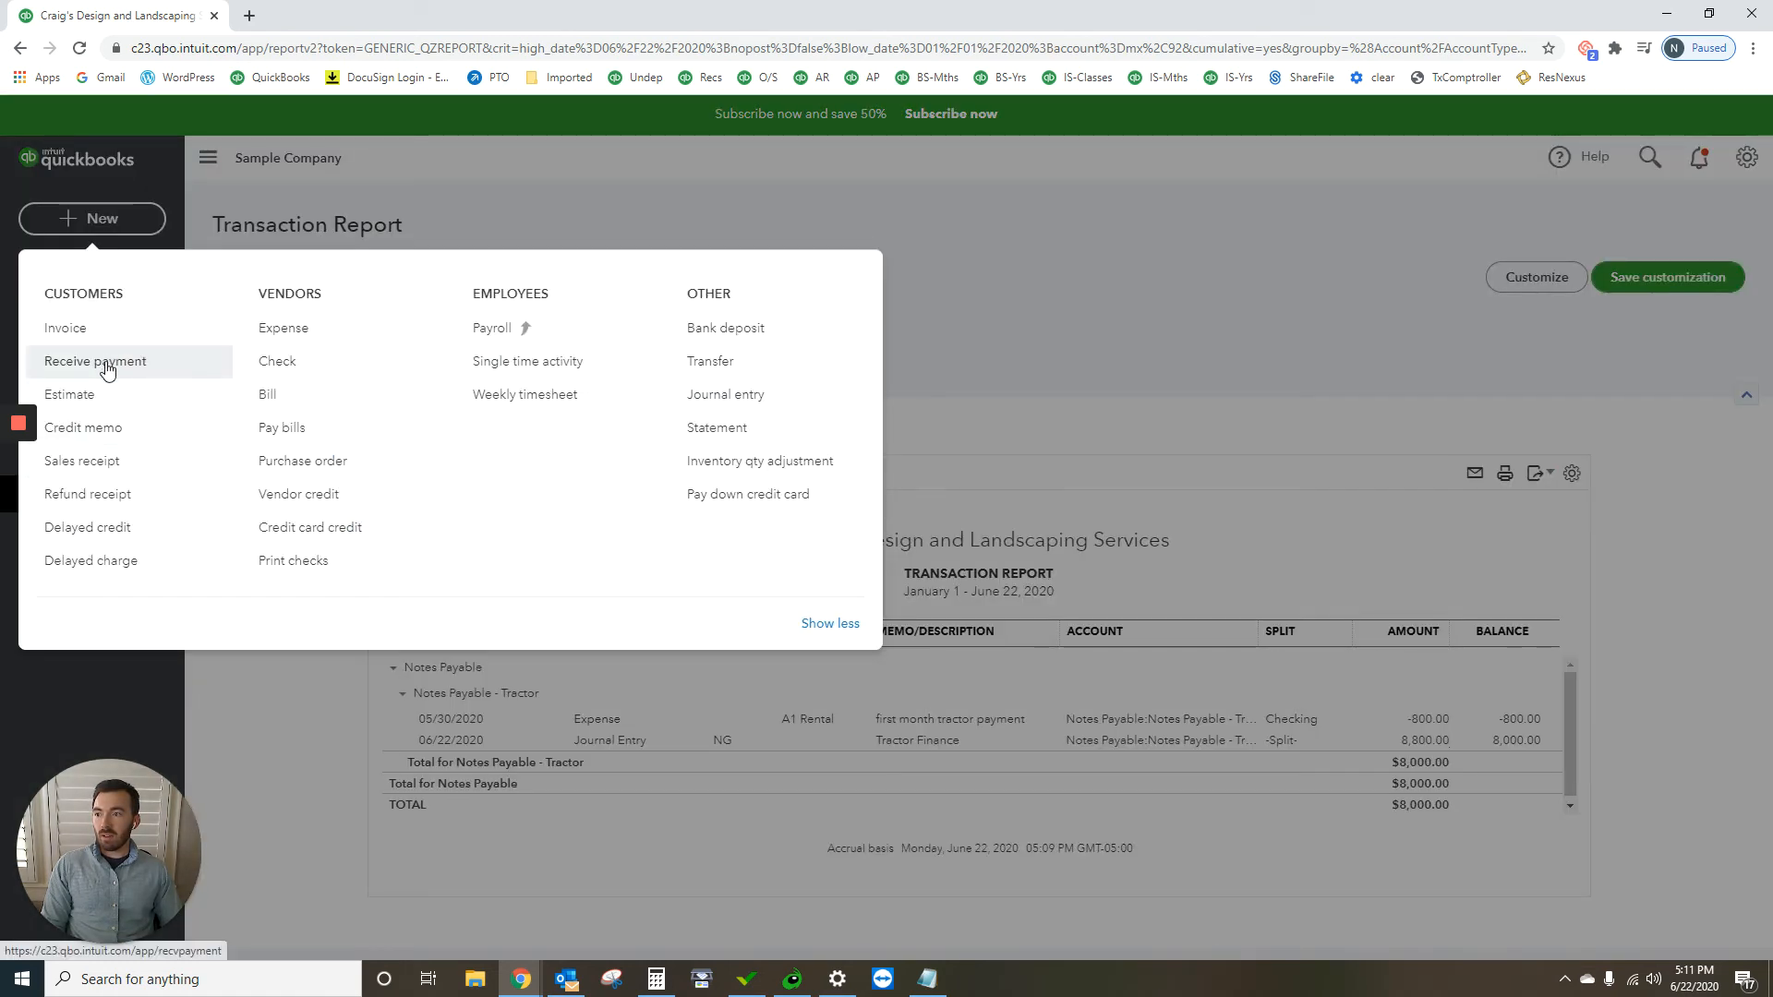
{"action": "left_click", "coordinate": [725, 395]}
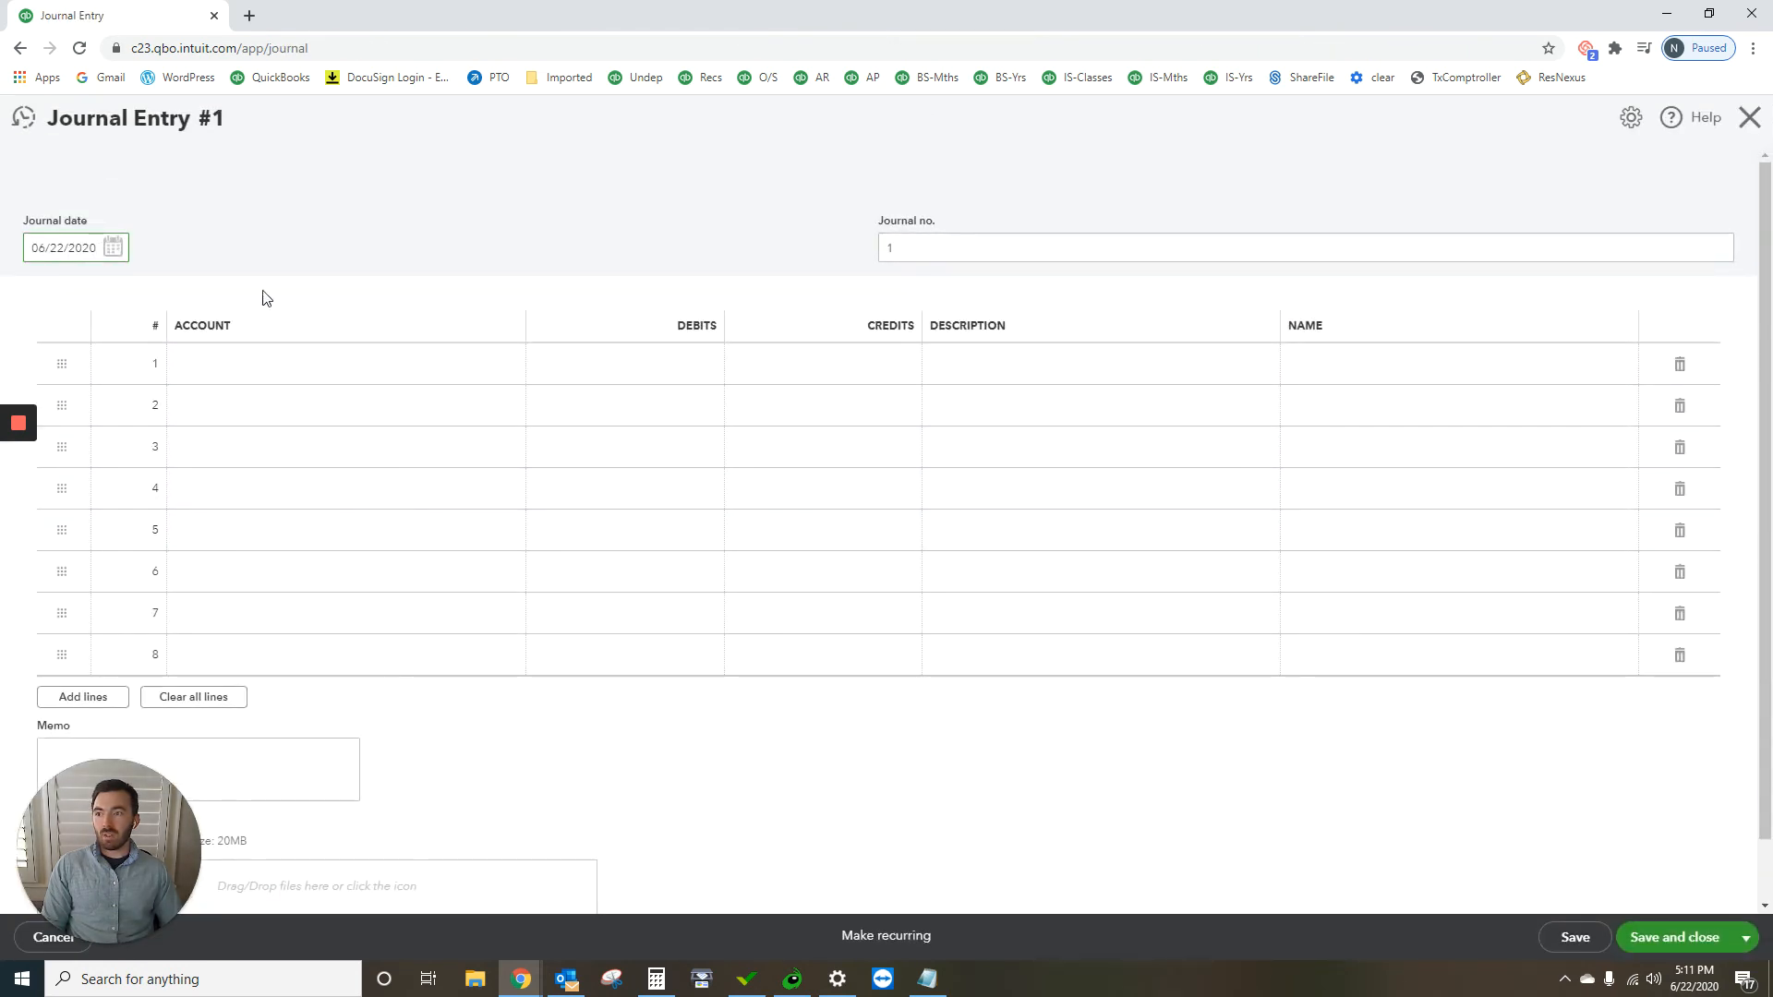
{"action": "left_click", "coordinate": [112, 247]}
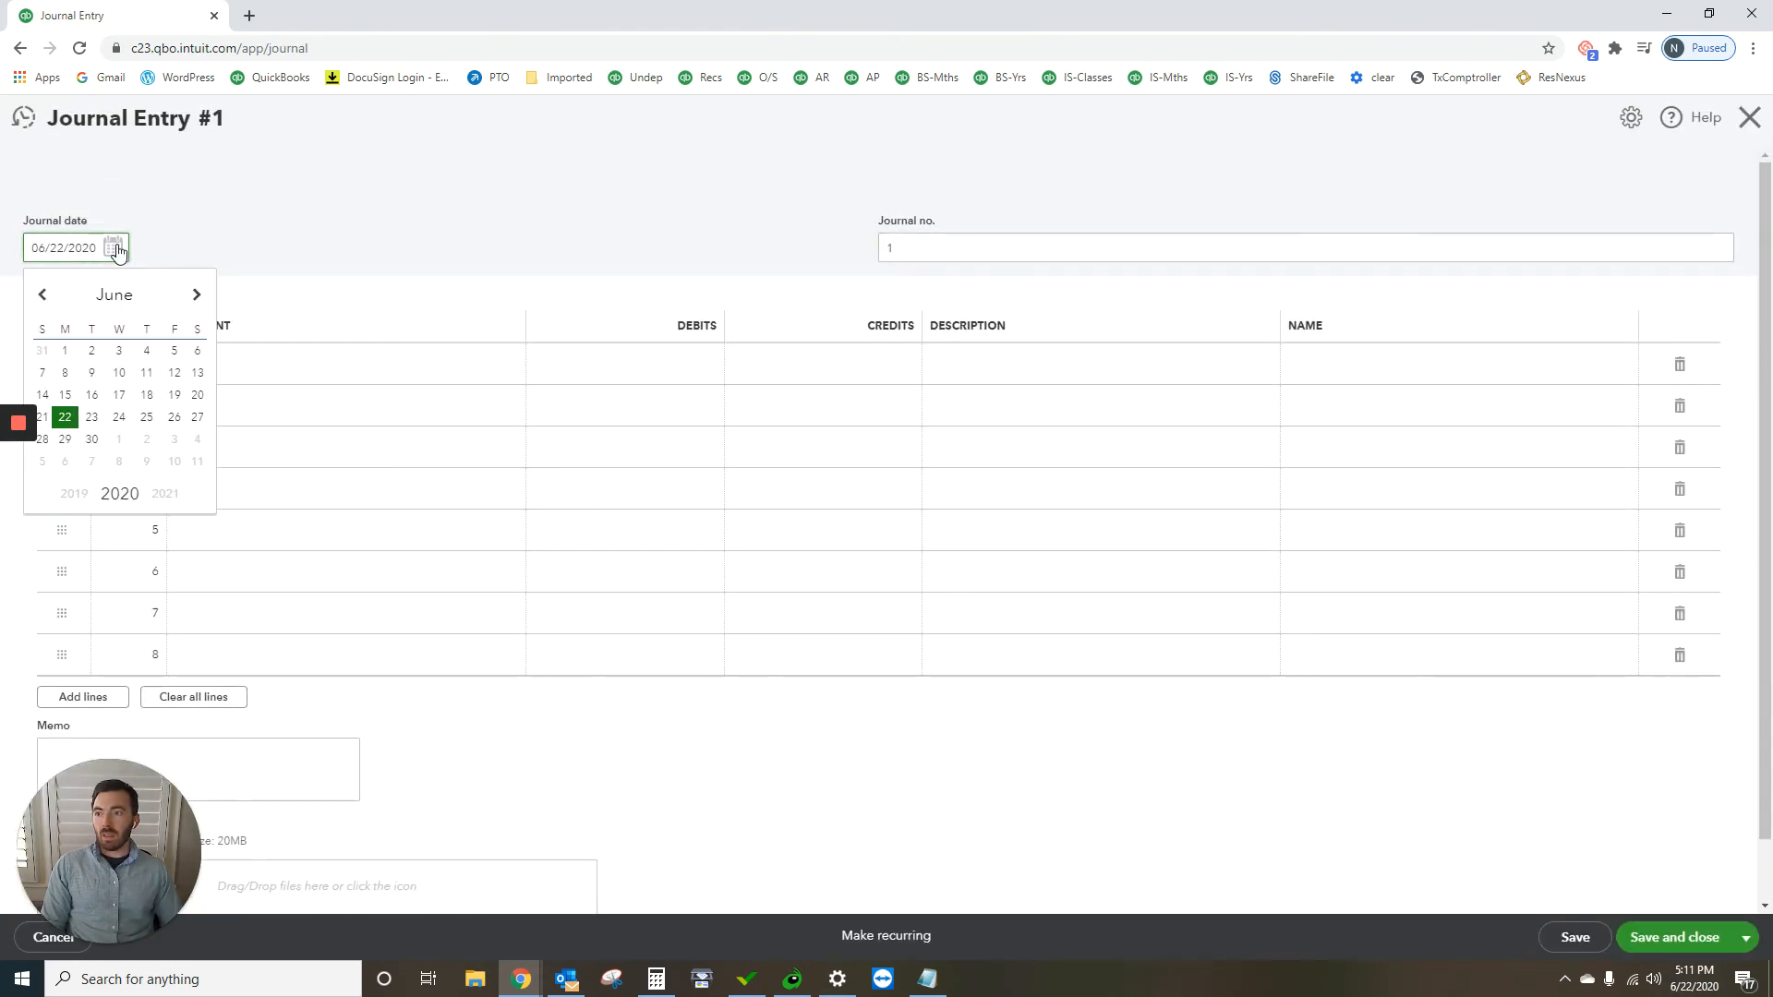
{"action": "left_click", "coordinate": [197, 295]}
{"action": "left_click", "coordinate": [196, 296]}
{"action": "left_click", "coordinate": [197, 295]}
{"action": "left_click", "coordinate": [197, 295]}
{"action": "left_click", "coordinate": [202, 299]}
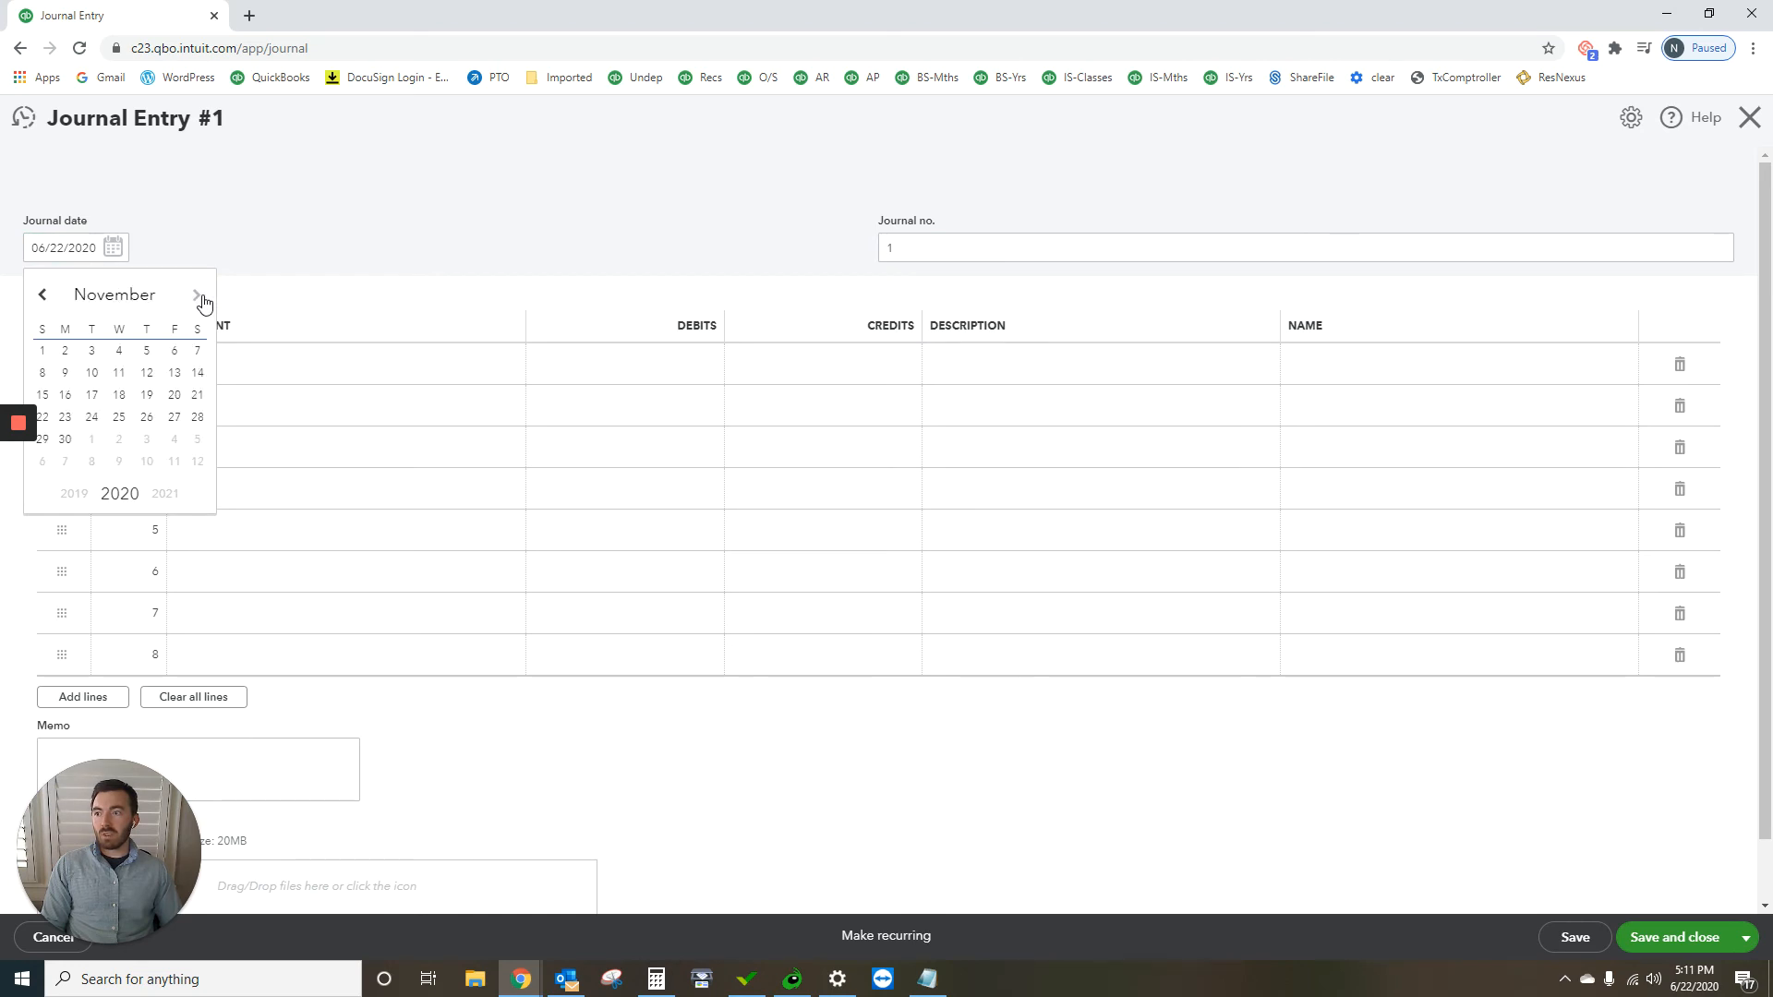
{"action": "left_click", "coordinate": [201, 299]}
{"action": "left_click", "coordinate": [146, 442]}
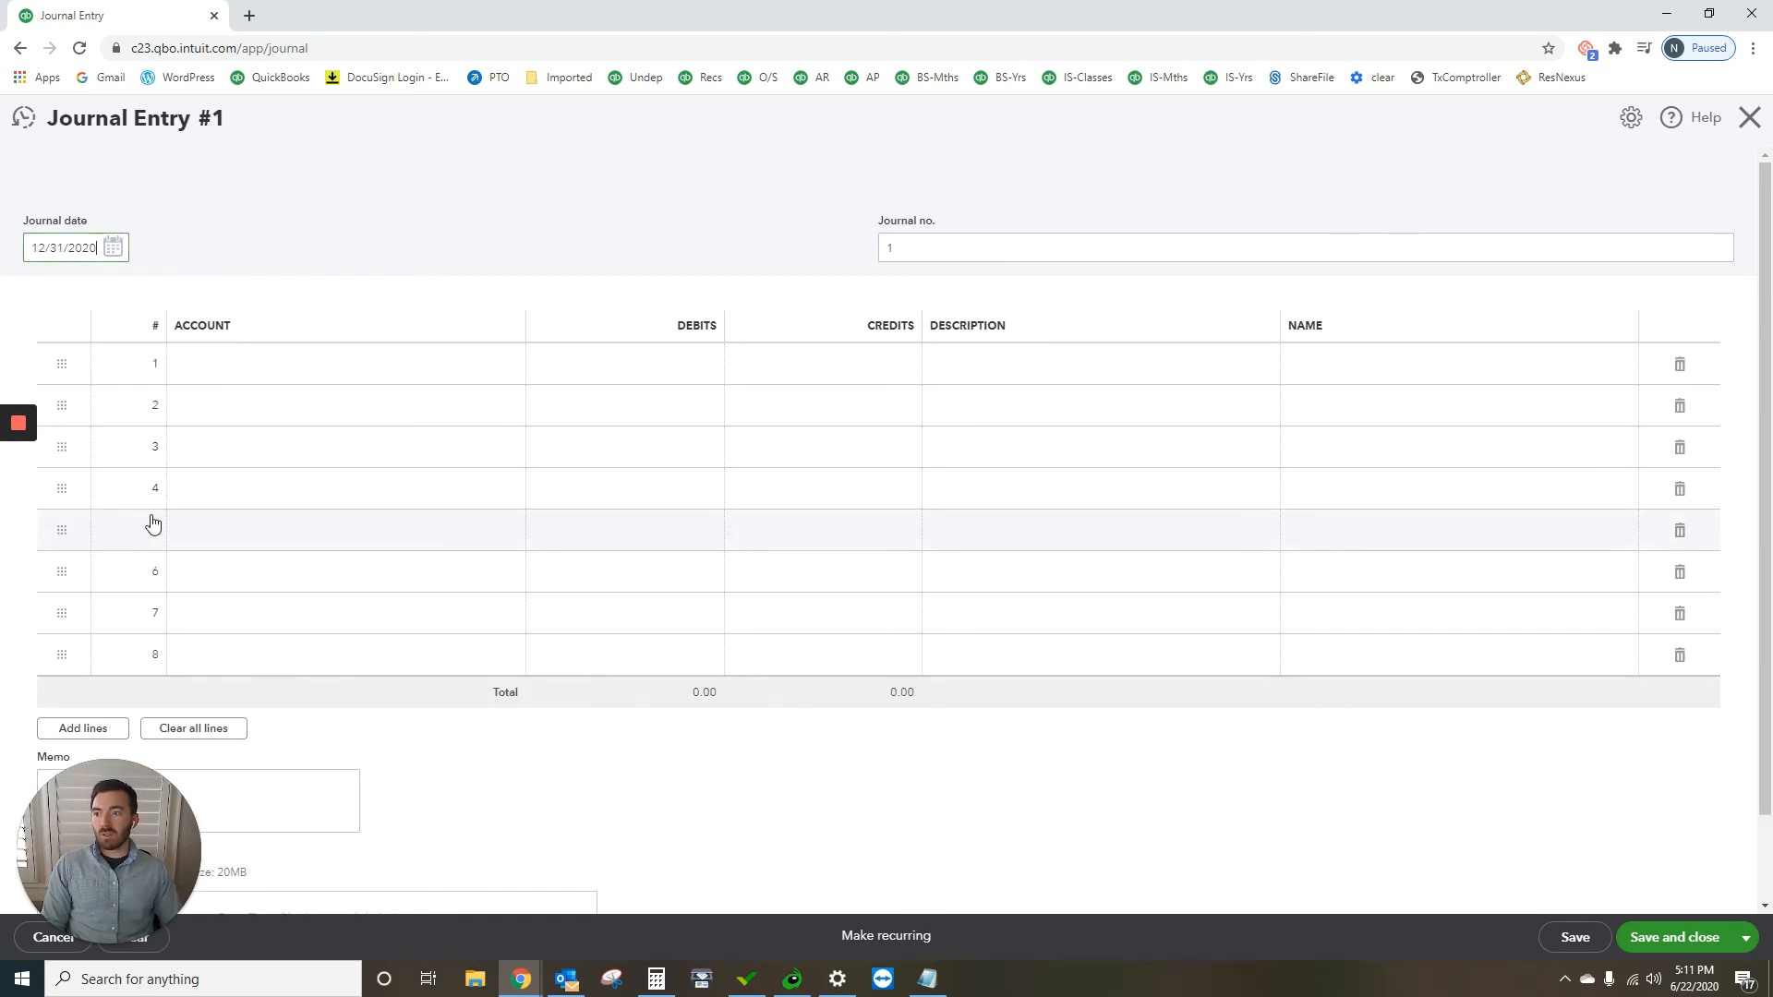
{"action": "left_click", "coordinate": [939, 245]}
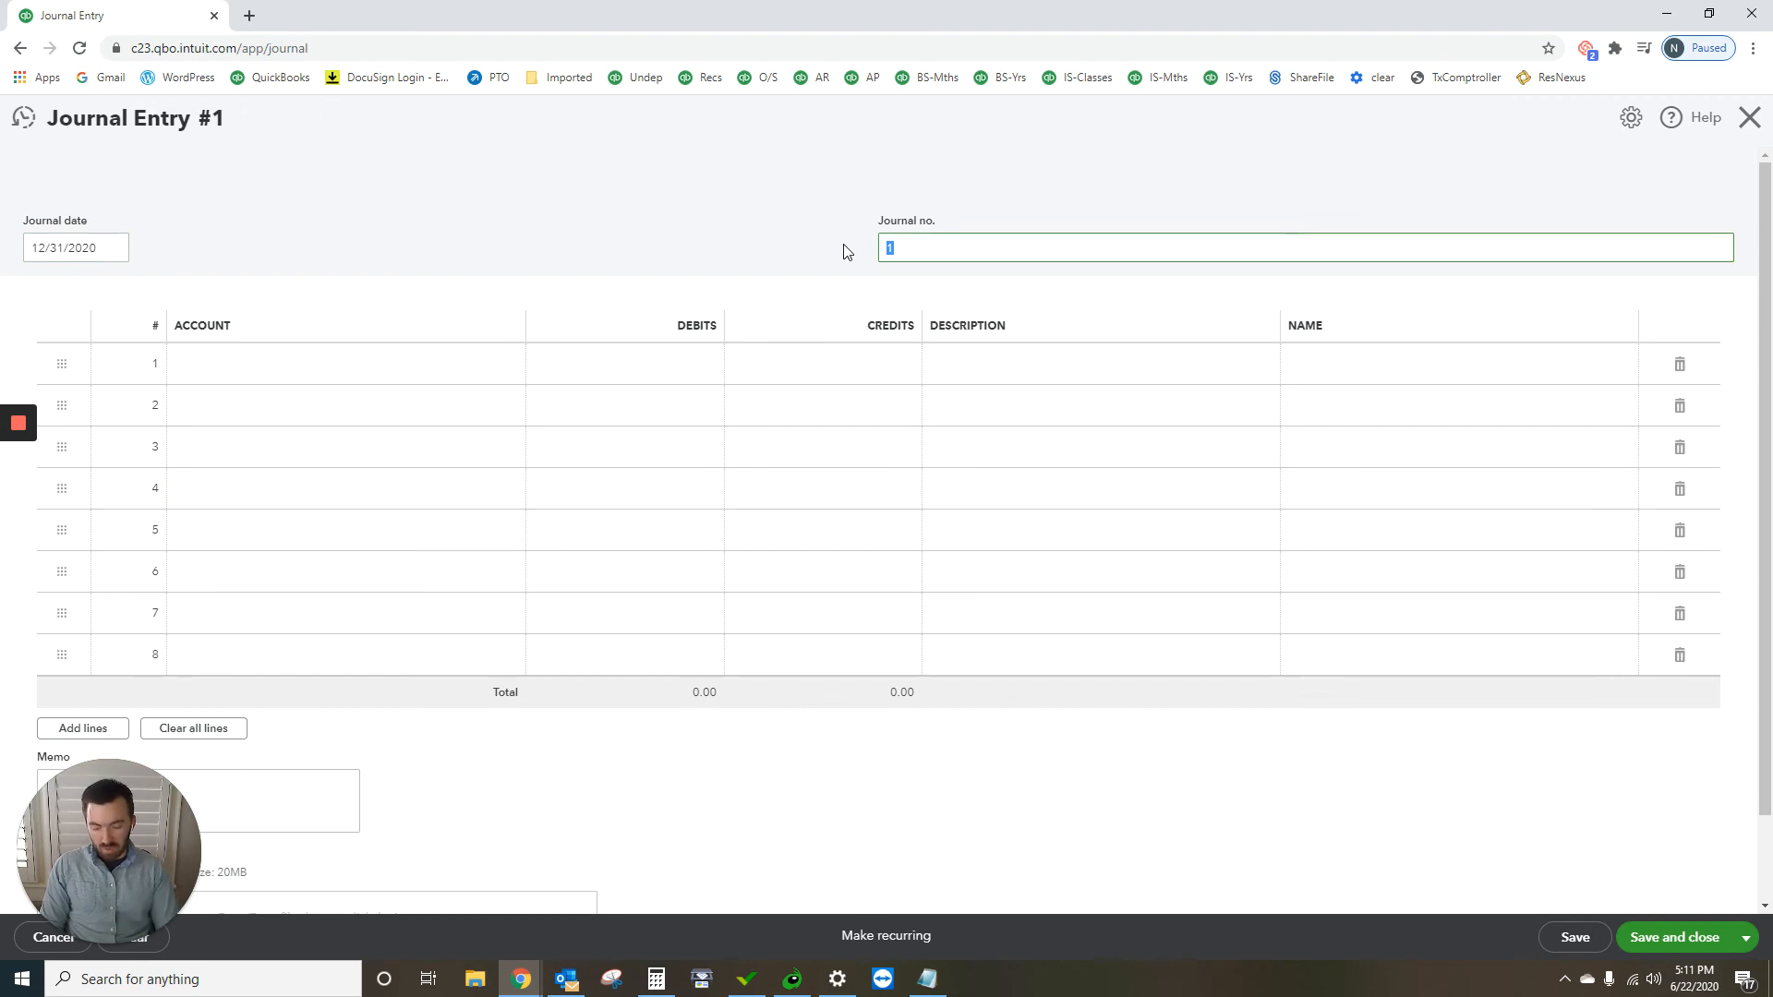
{"action": "type", "text": "NRG"}
Step: Start adding a new account named "Interest Expense" from the first journal line
{"action": "left_click", "coordinate": [399, 384]}
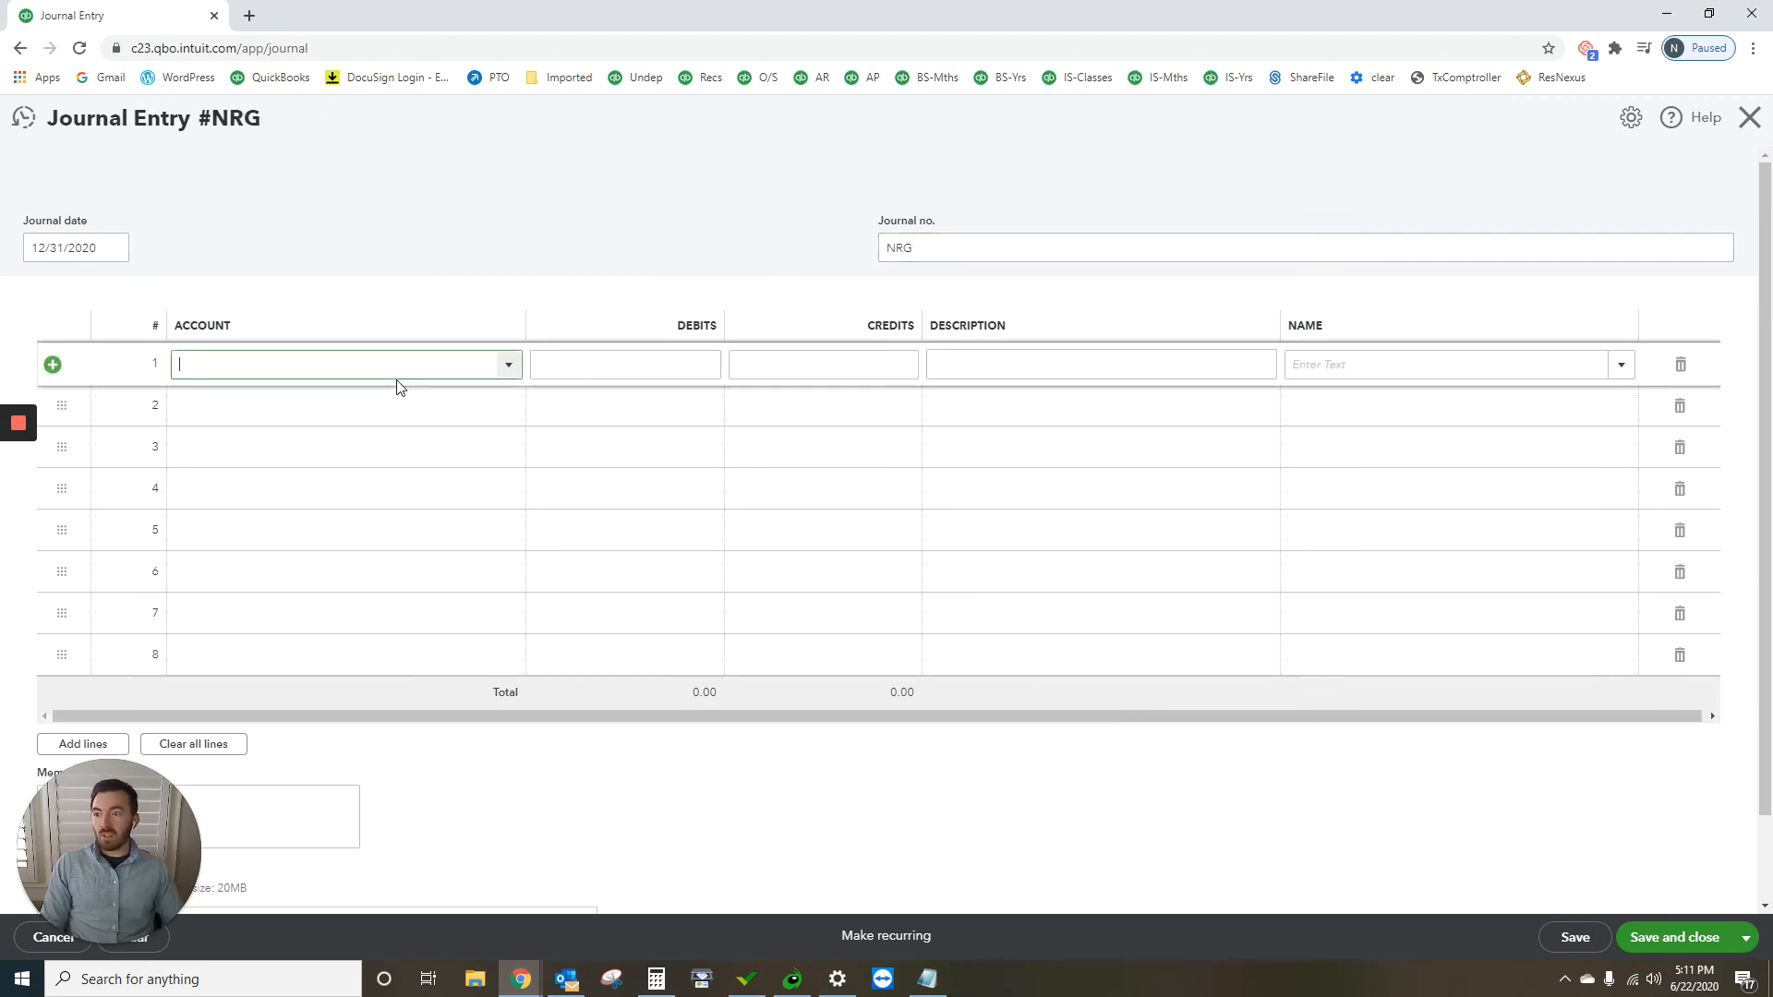
{"action": "type", "text": "inter"}
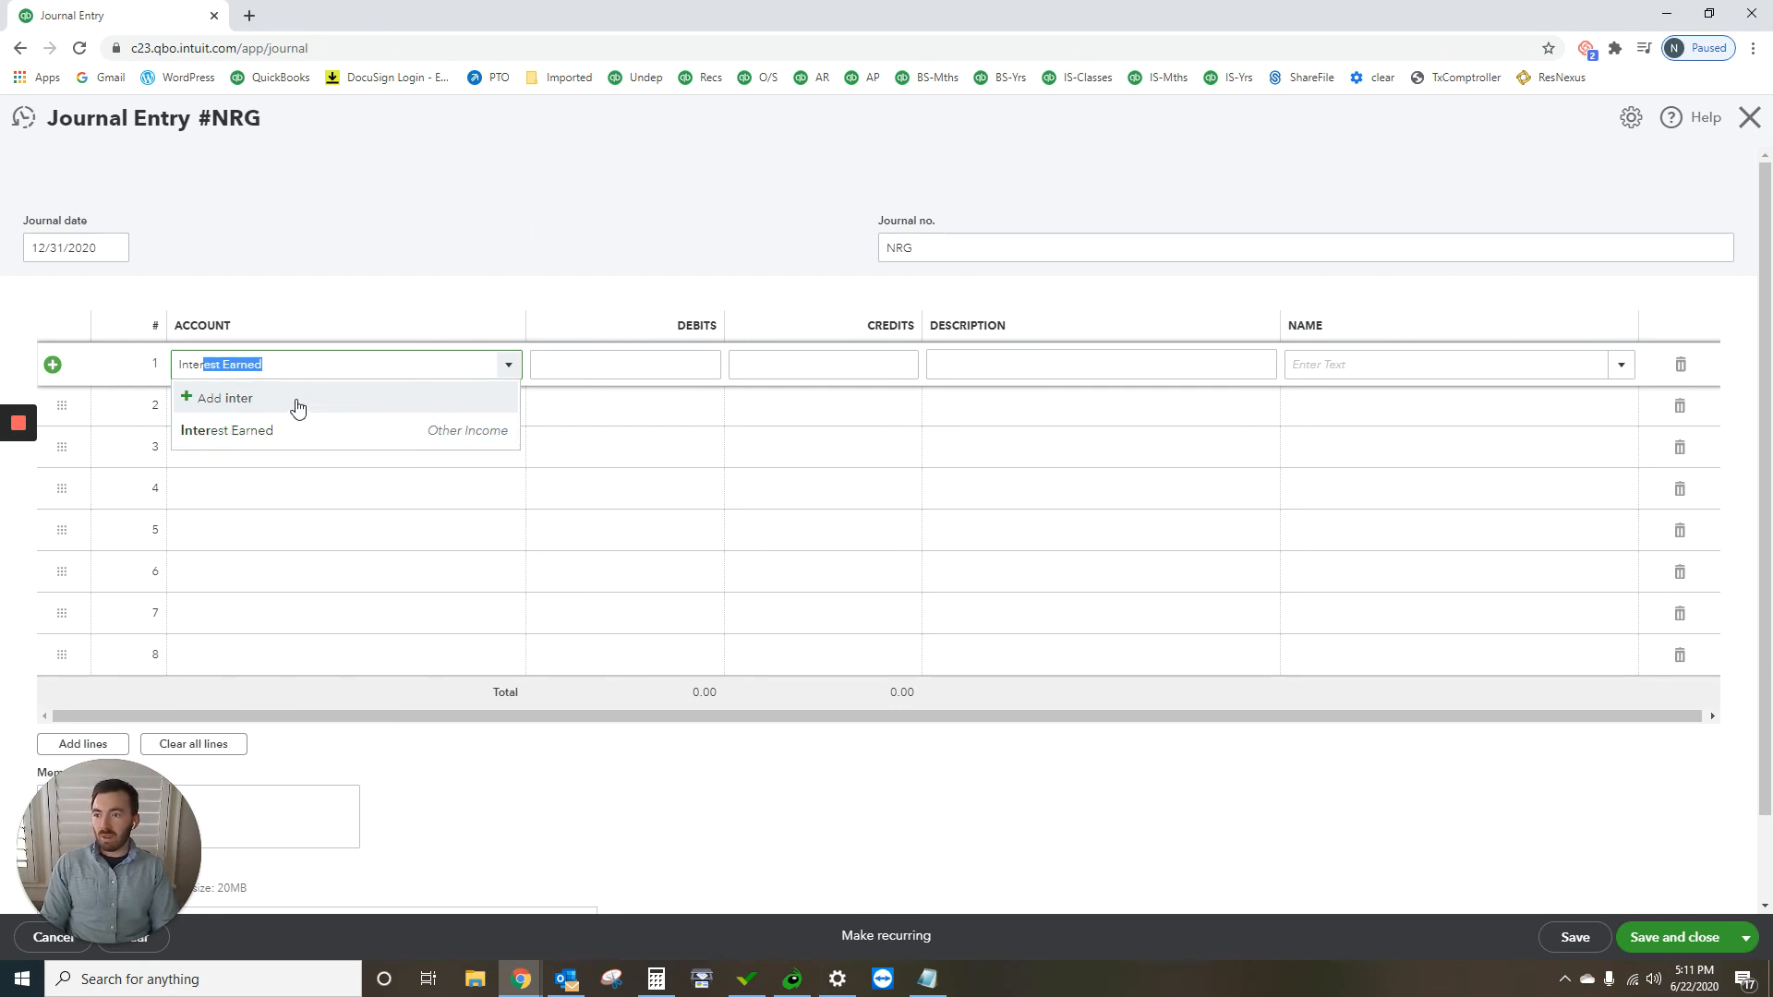
{"action": "type", "text": "est Expense"}
{"action": "left_click", "coordinate": [221, 399]}
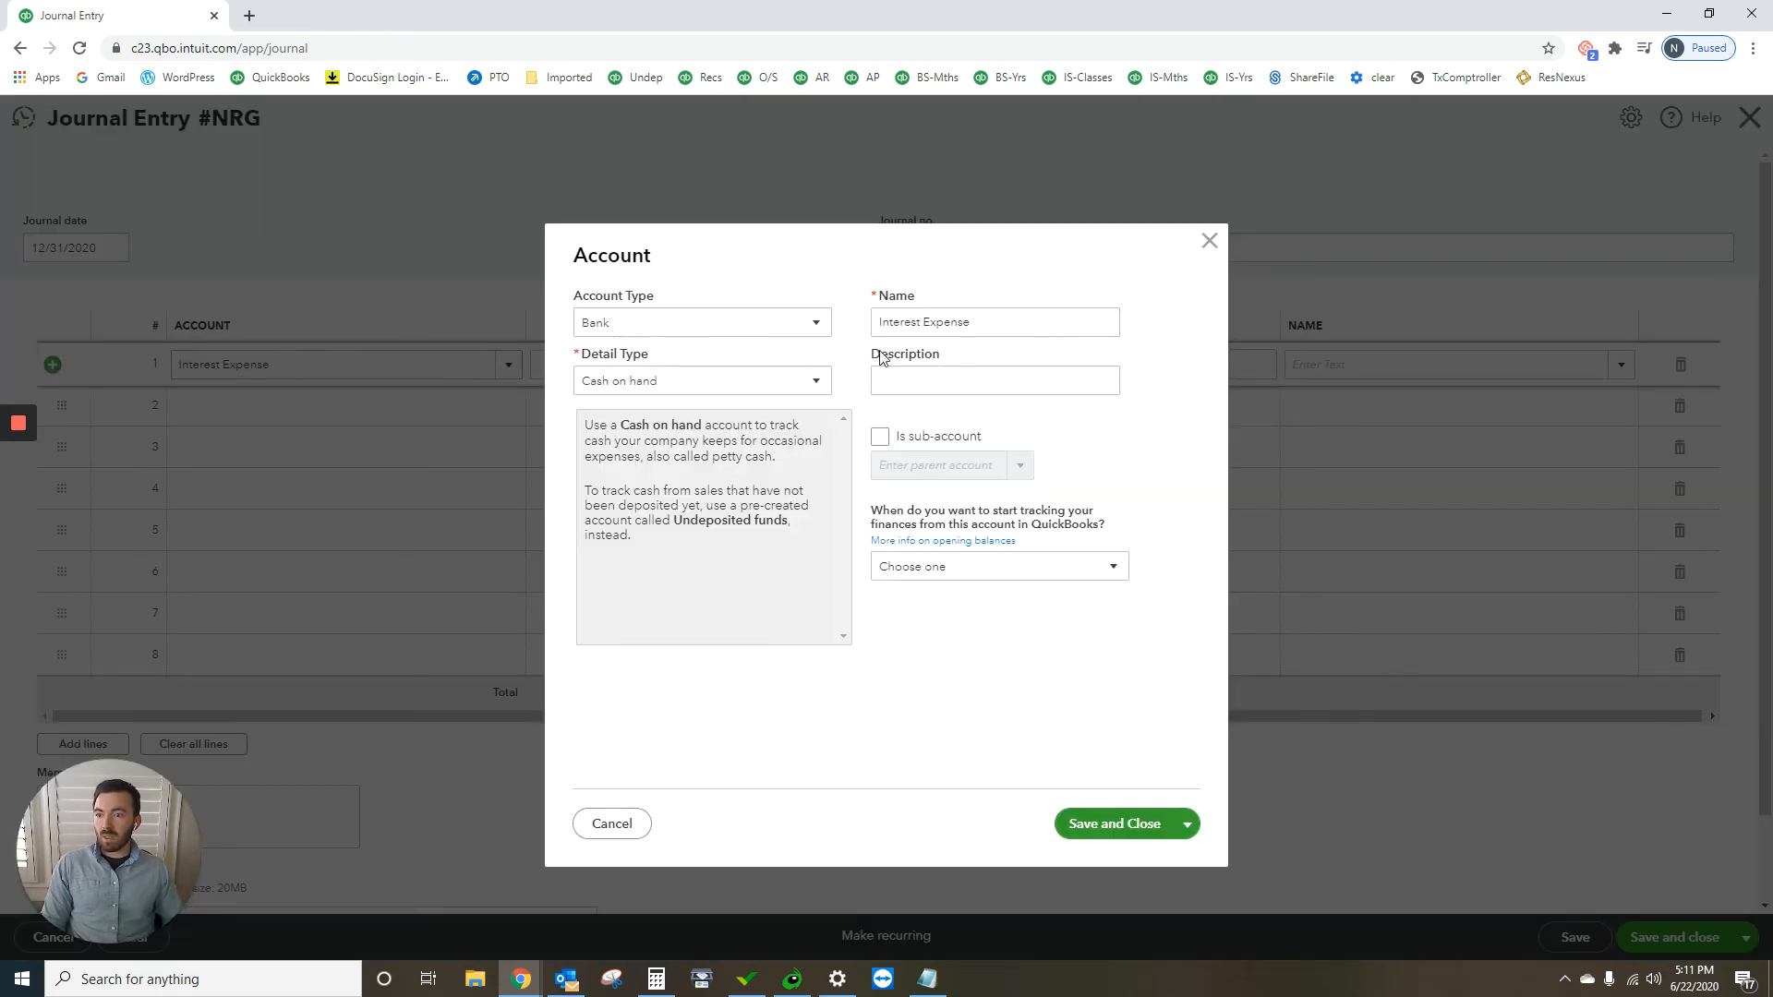
Step: Set the new account's type to Expenses and its detail type to Interest Paid, and save the account
{"action": "left_click", "coordinate": [767, 325]}
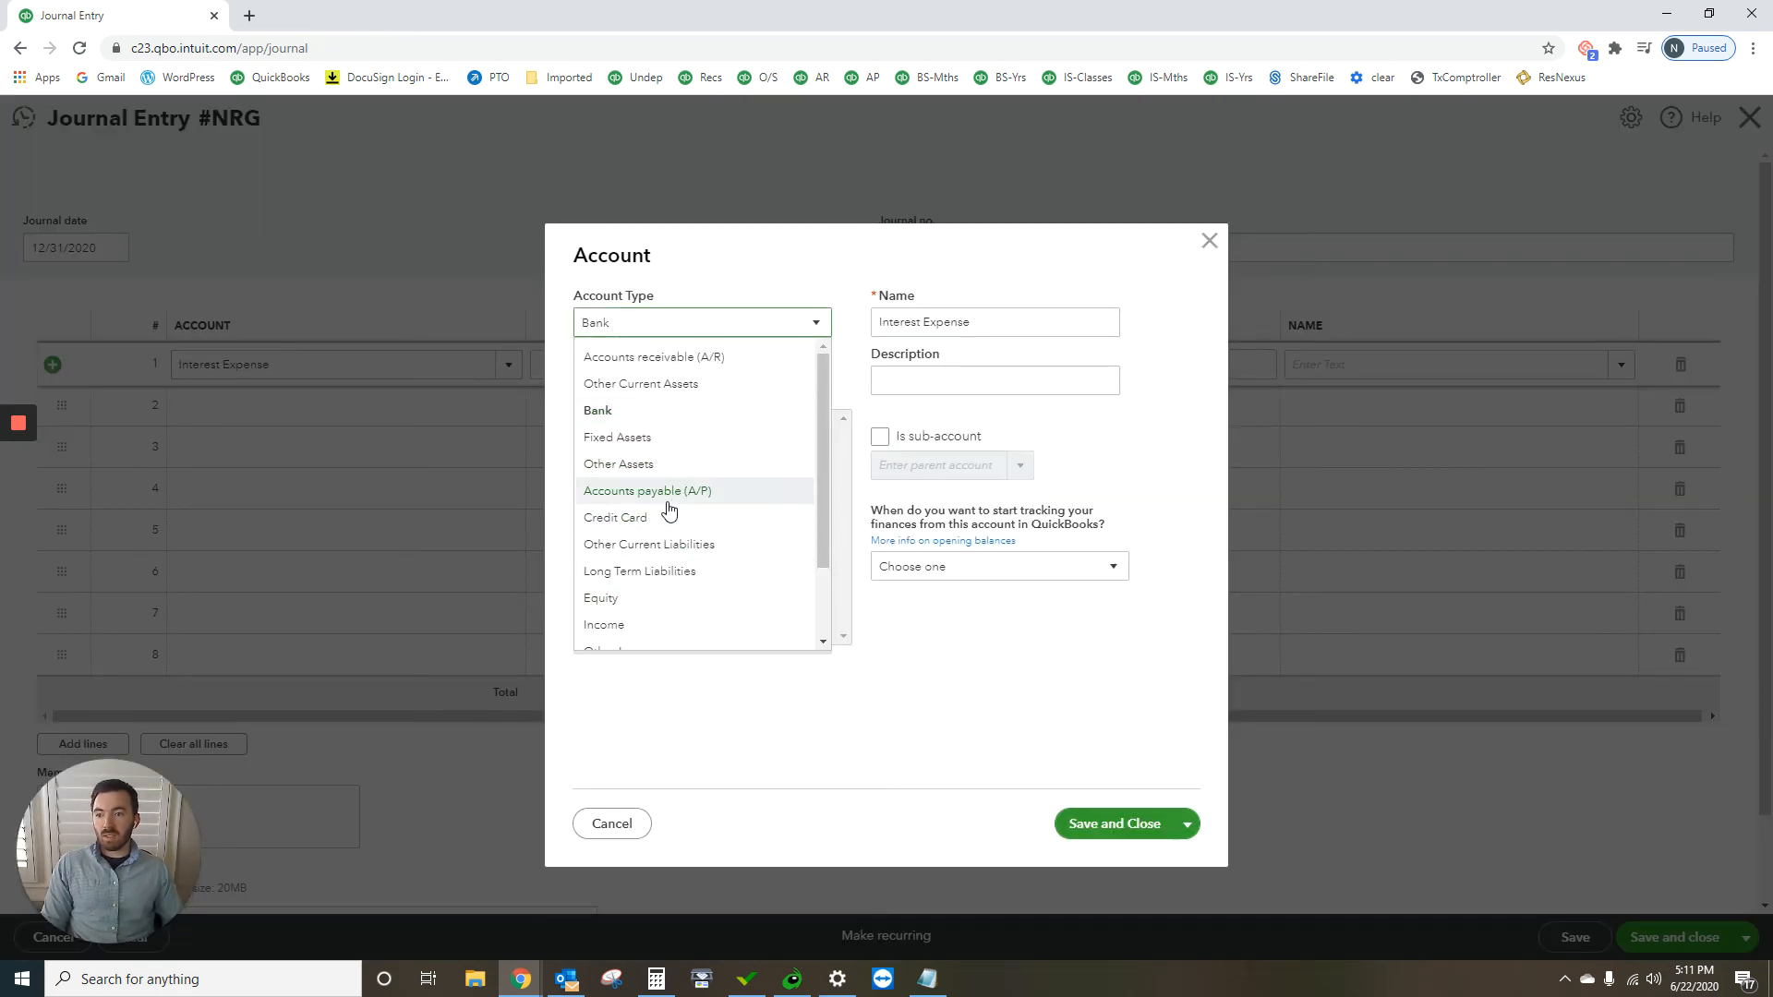
{"action": "scroll", "coordinate": [677, 507], "scroll_direction": "down", "scroll_amount": 2}
{"action": "left_click", "coordinate": [658, 610]}
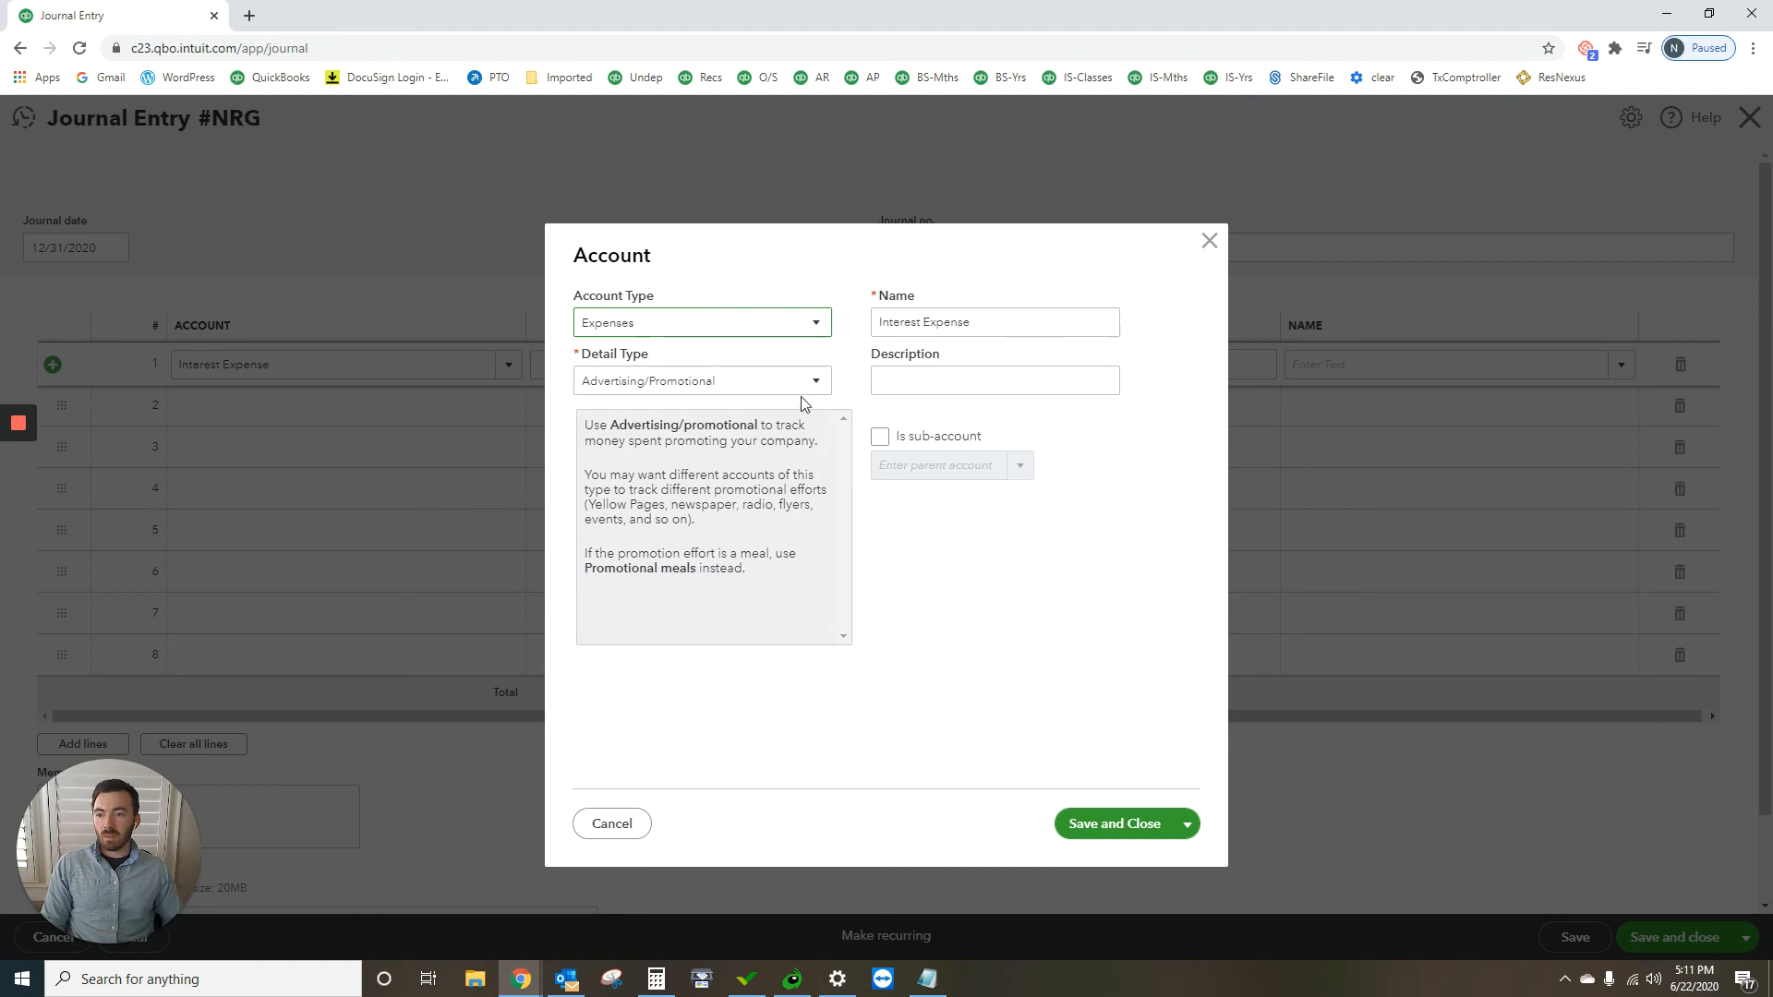
{"action": "left_click", "coordinate": [749, 382]}
{"action": "scroll", "coordinate": [705, 627], "scroll_direction": "down", "scroll_amount": 5}
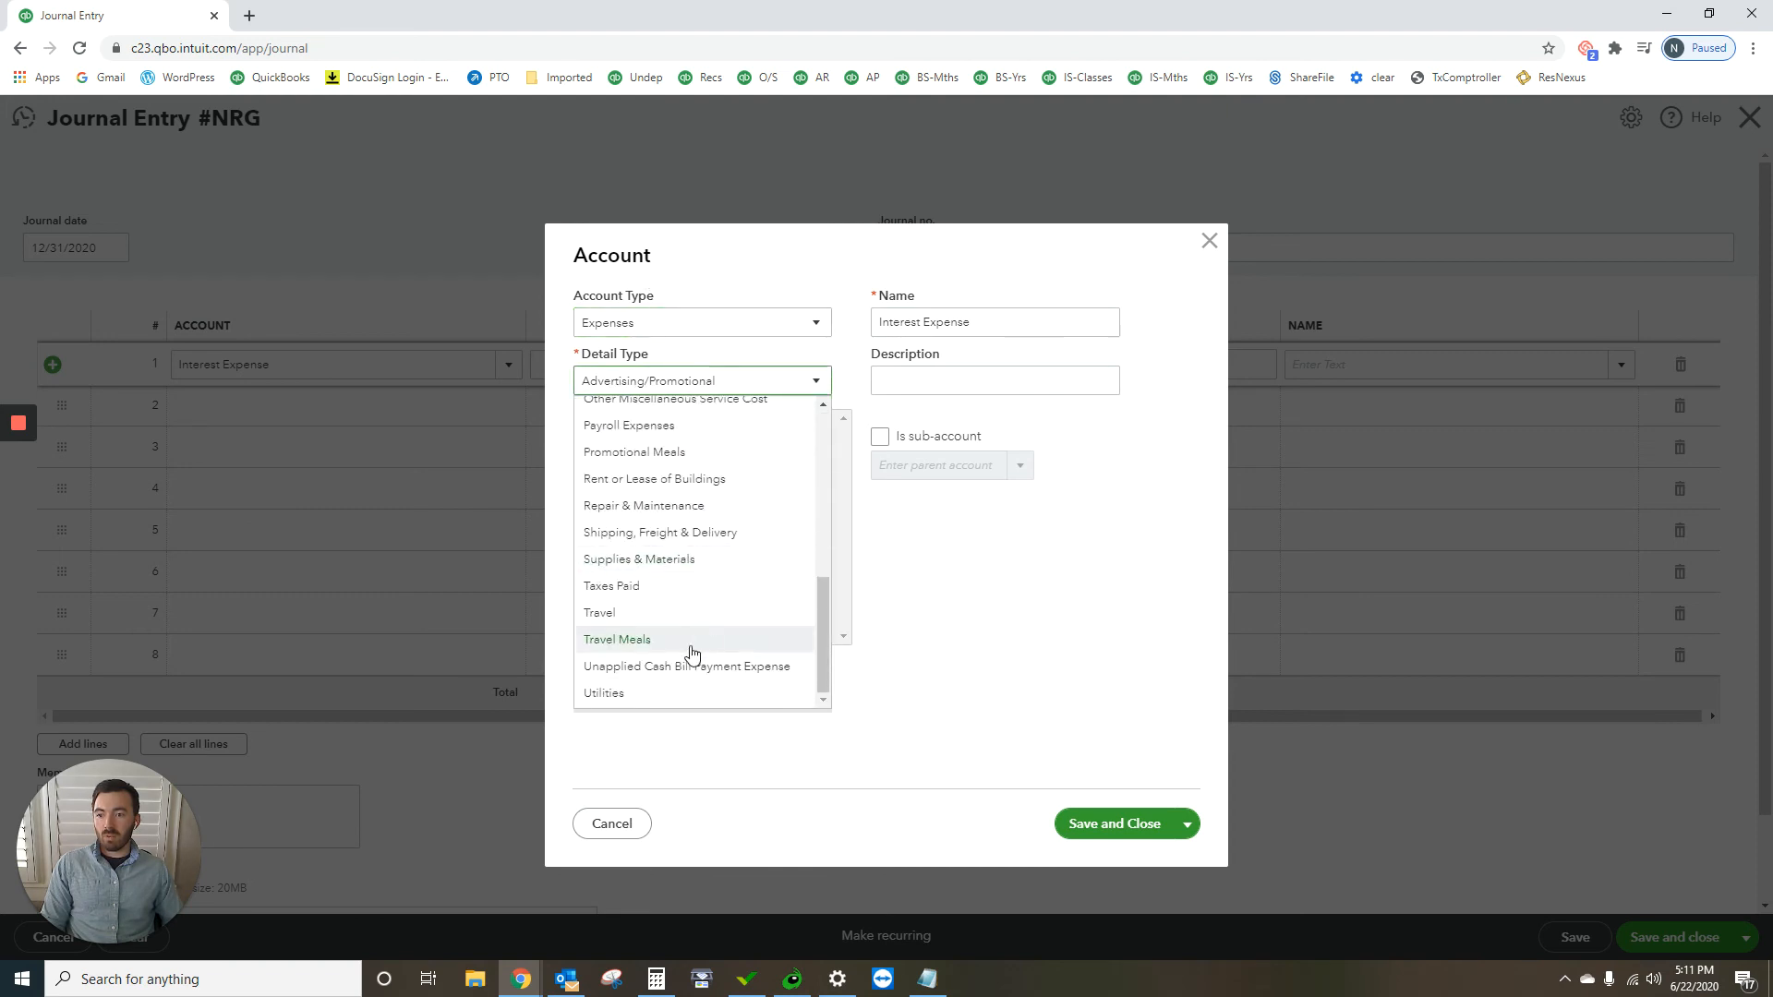
{"action": "scroll", "coordinate": [661, 628], "scroll_direction": "up", "scroll_amount": 1}
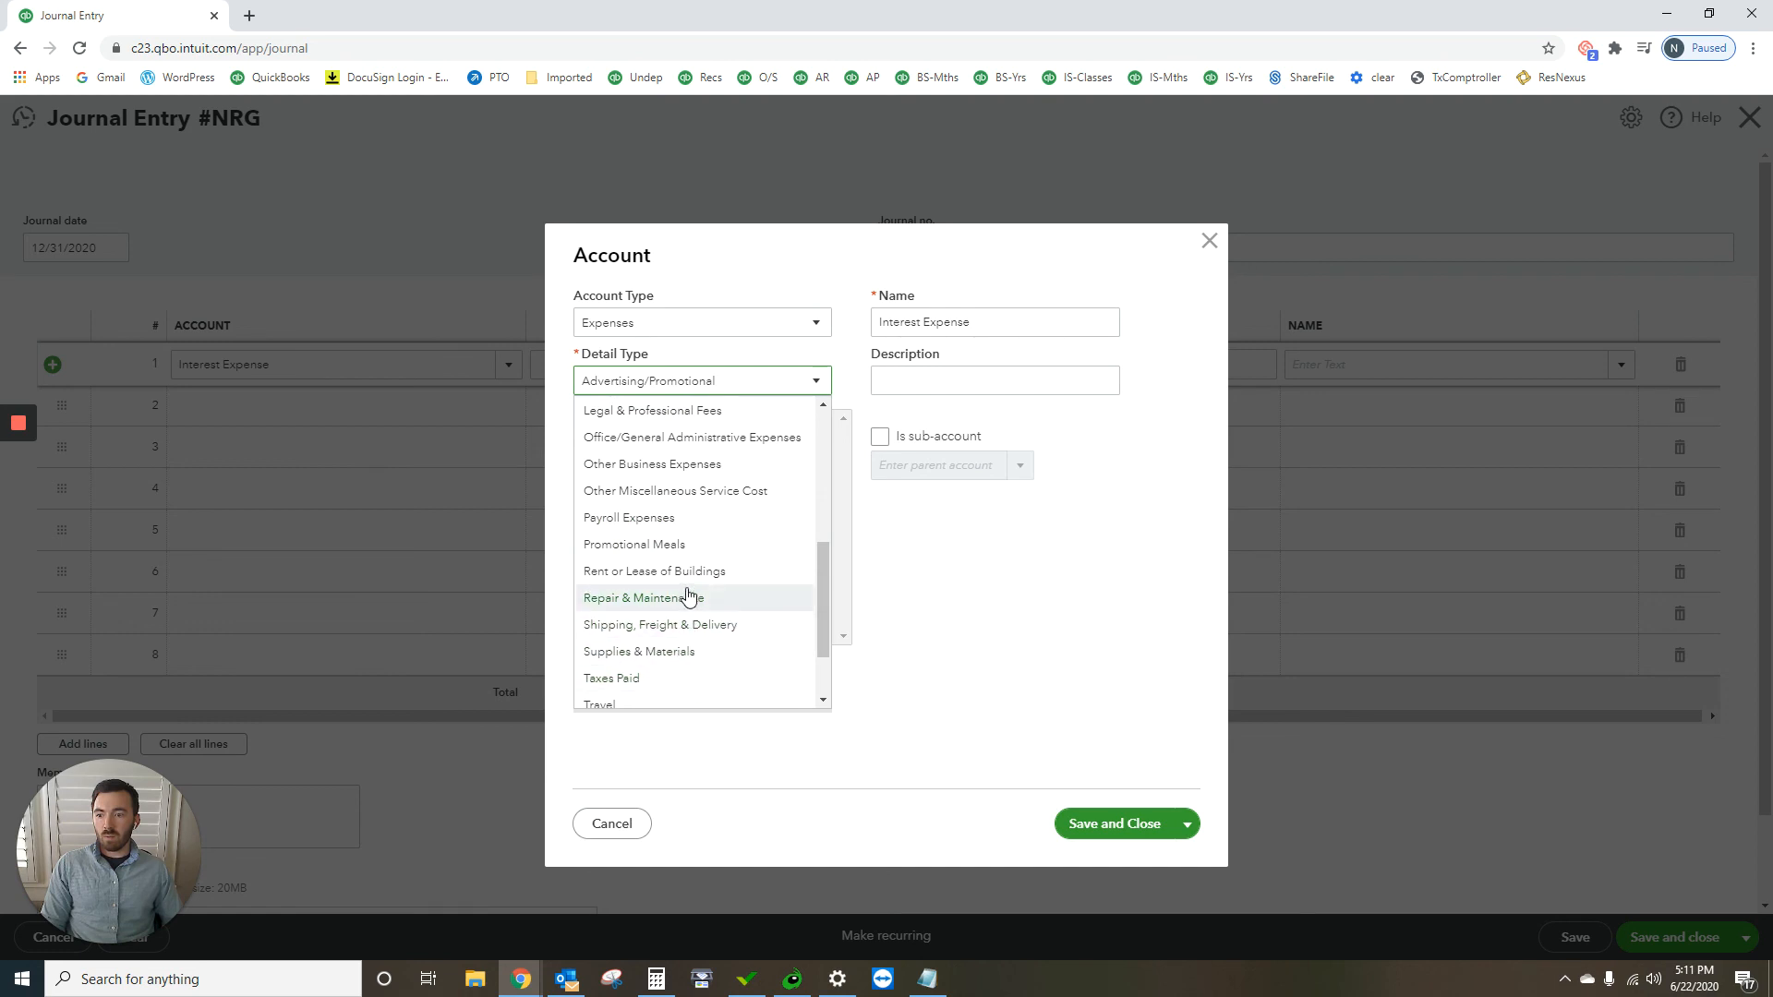
{"action": "scroll", "coordinate": [683, 591], "scroll_direction": "up", "scroll_amount": 2}
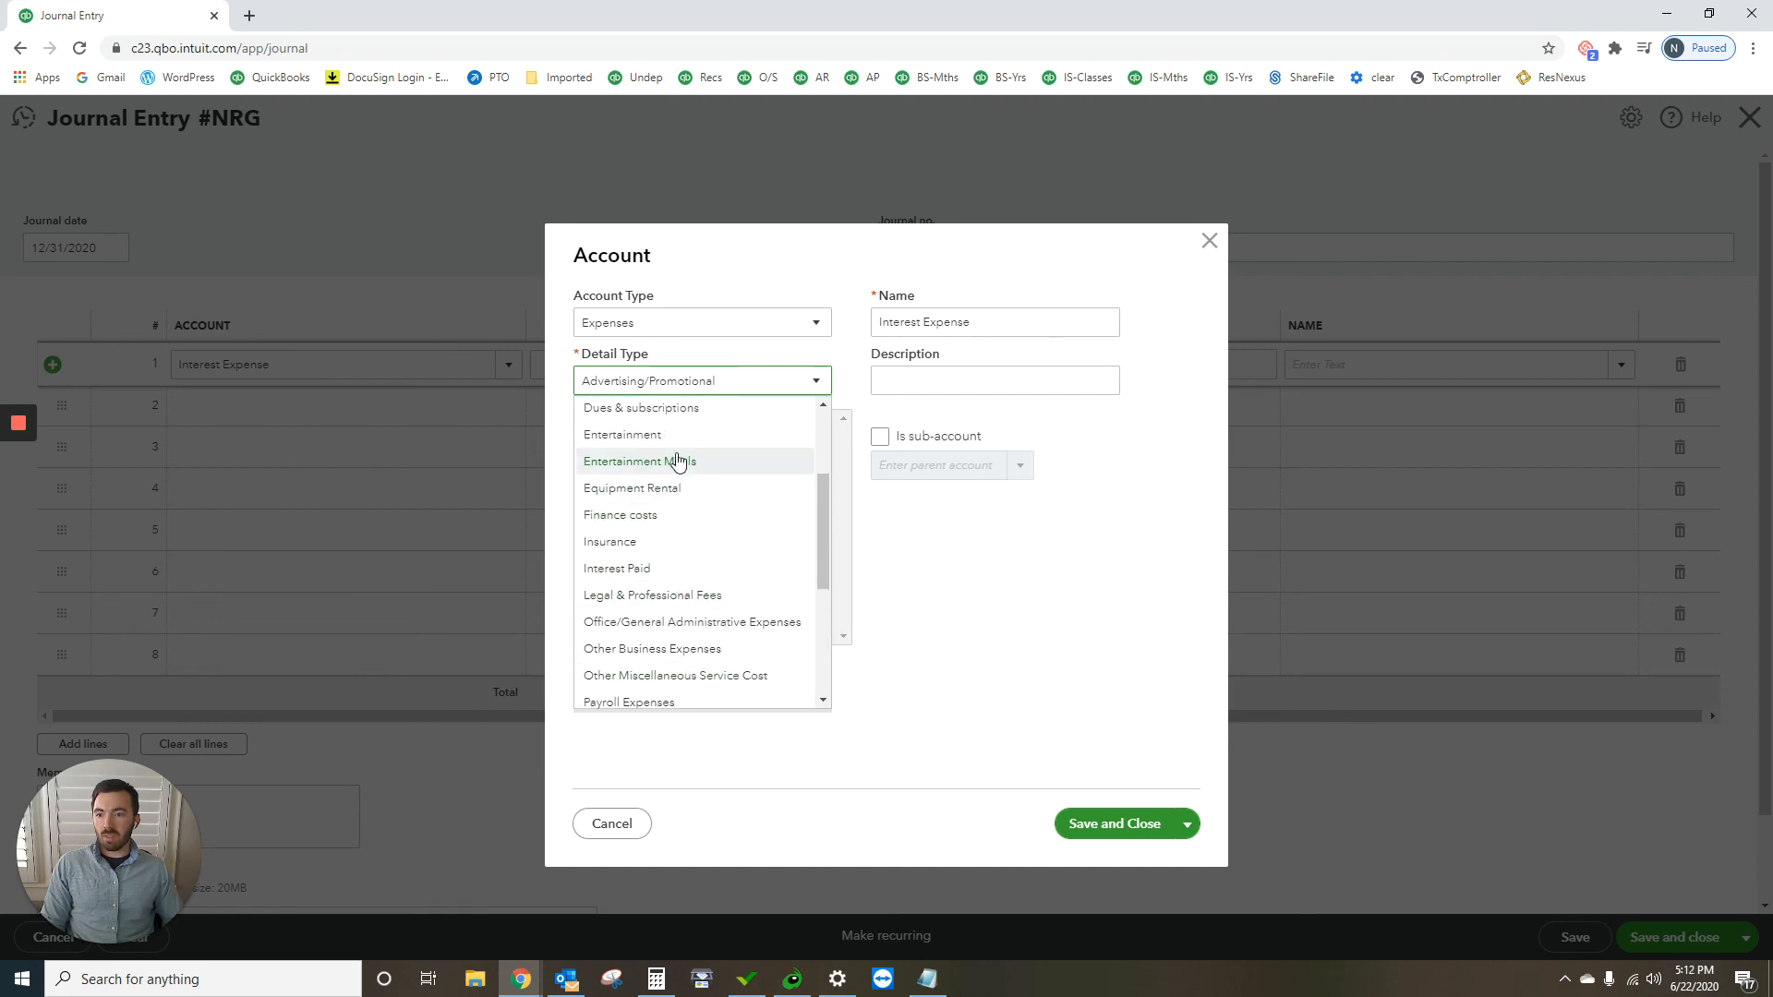
{"action": "scroll", "coordinate": [679, 476], "scroll_direction": "up", "scroll_amount": 3}
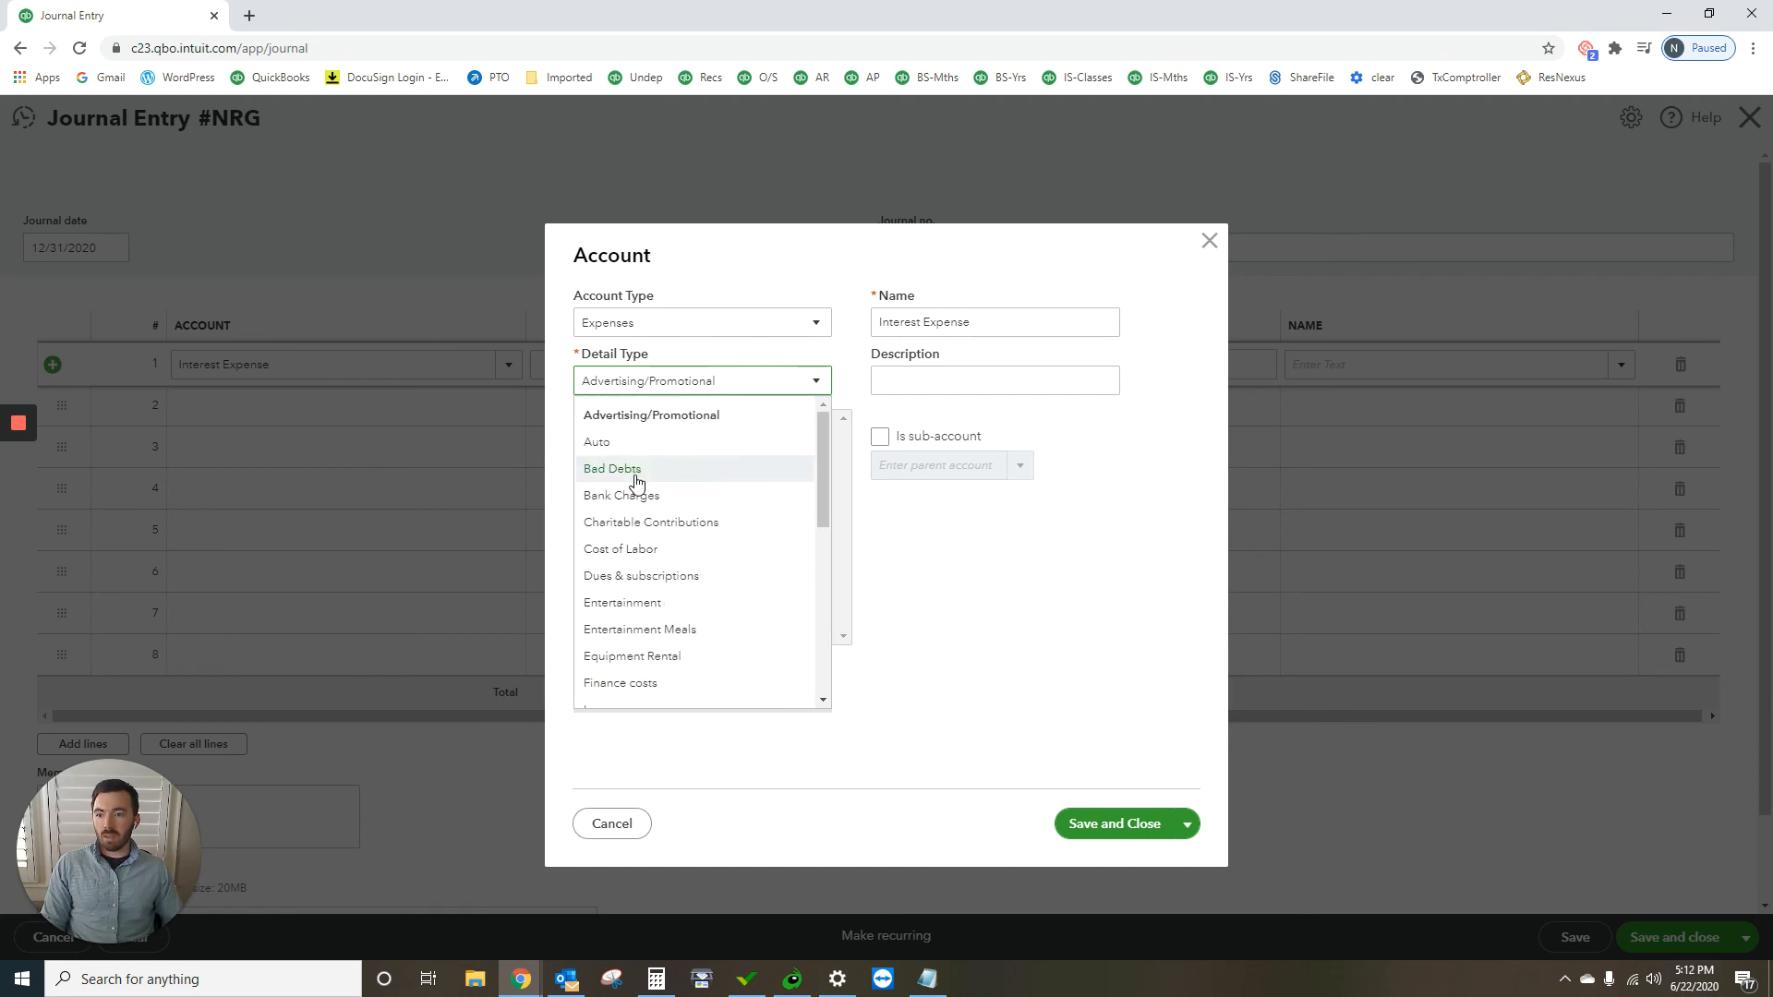
{"action": "scroll", "coordinate": [642, 507], "scroll_direction": "down", "scroll_amount": 1}
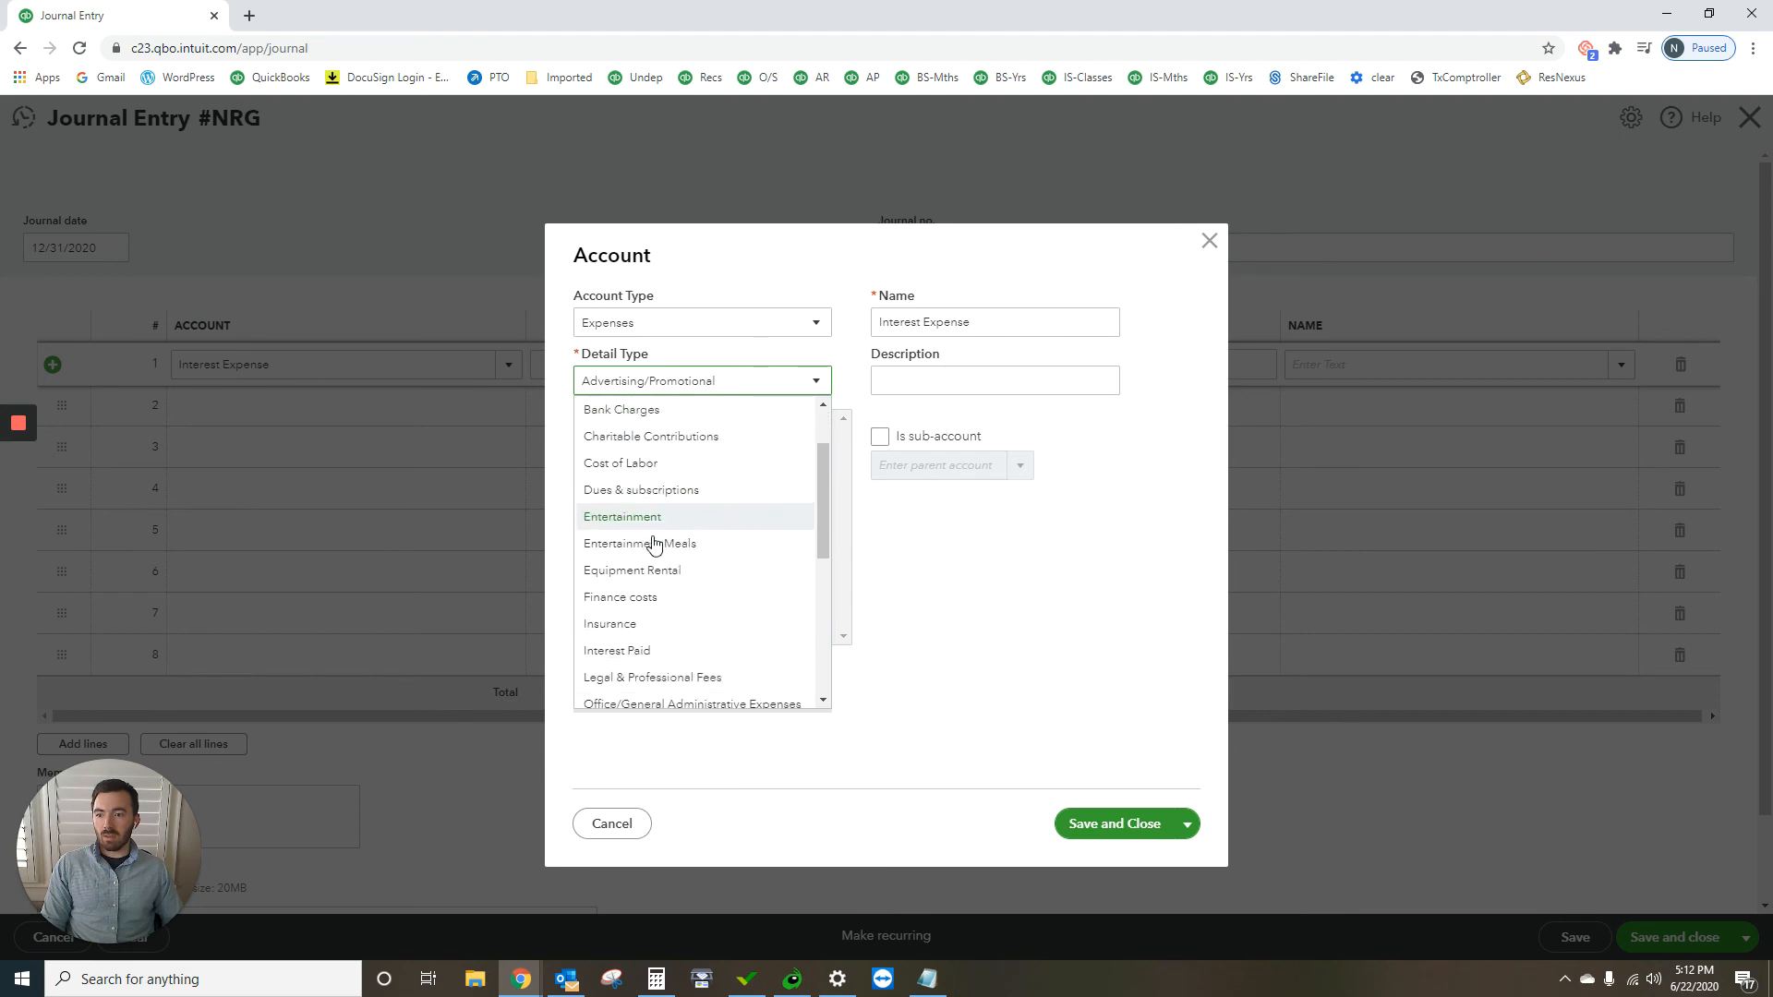
{"action": "left_click", "coordinate": [679, 649]}
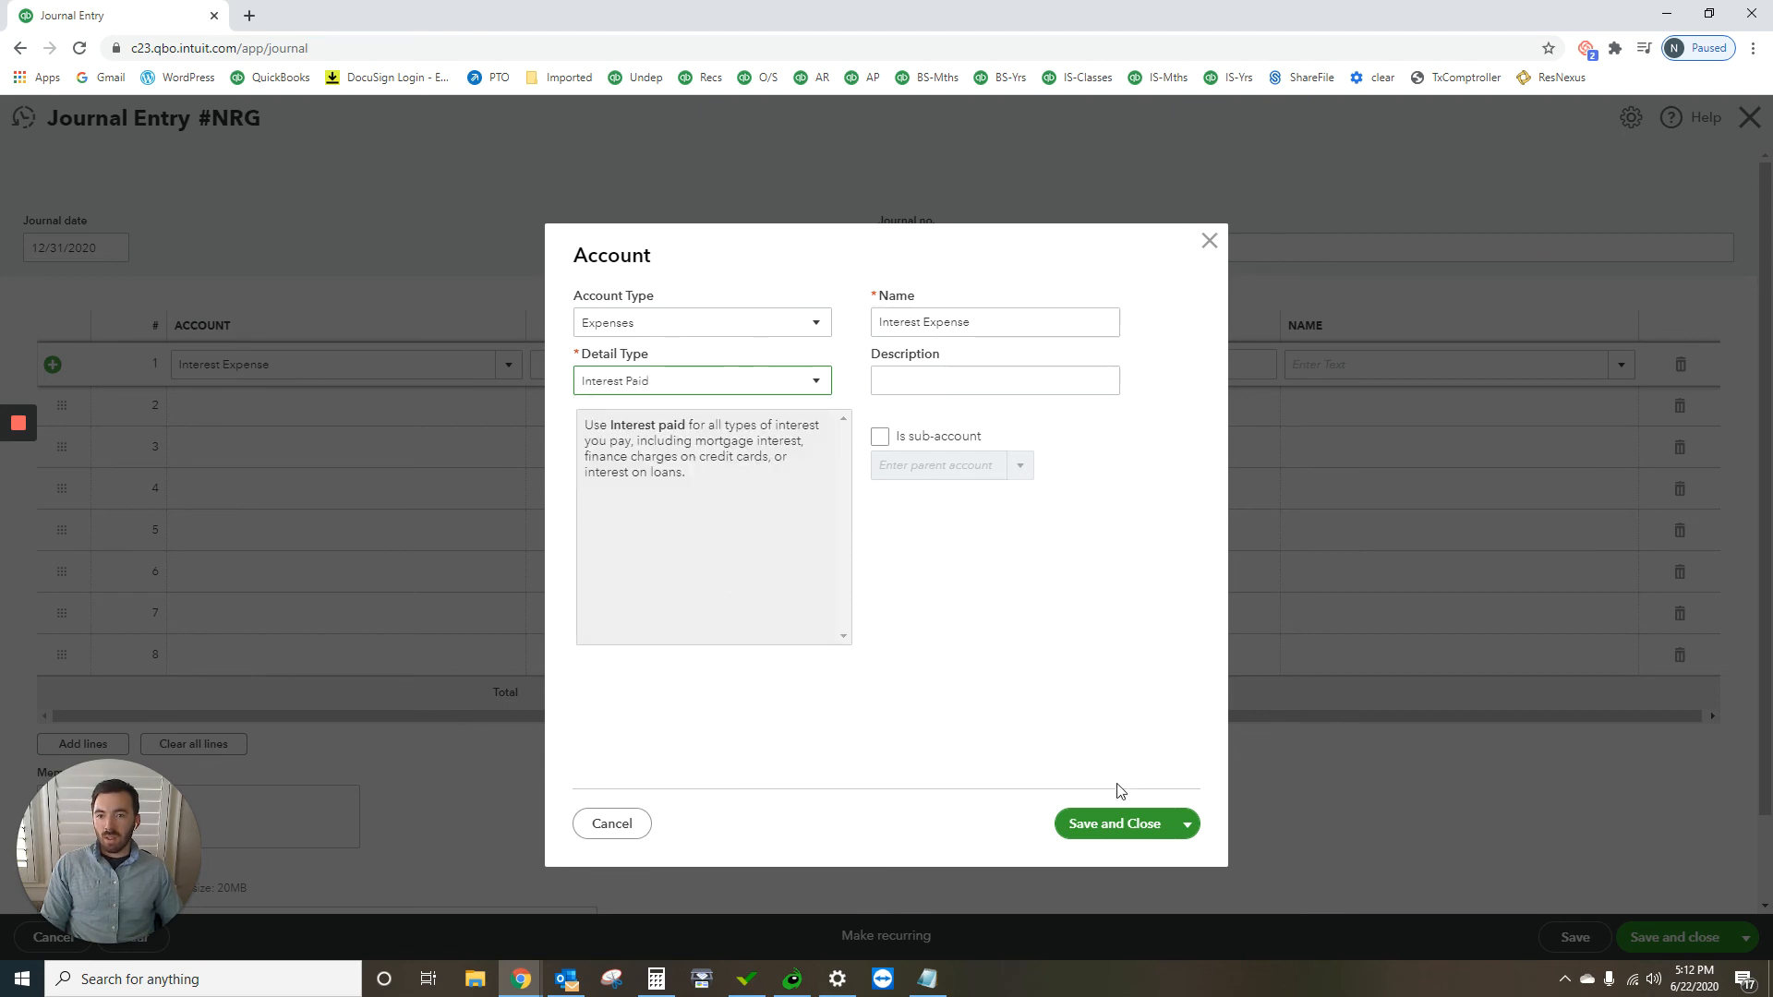
{"action": "left_click", "coordinate": [1111, 813]}
Step: Assign the sub-account Notes Payable - Tractor to the second journal line
{"action": "left_click", "coordinate": [311, 406]}
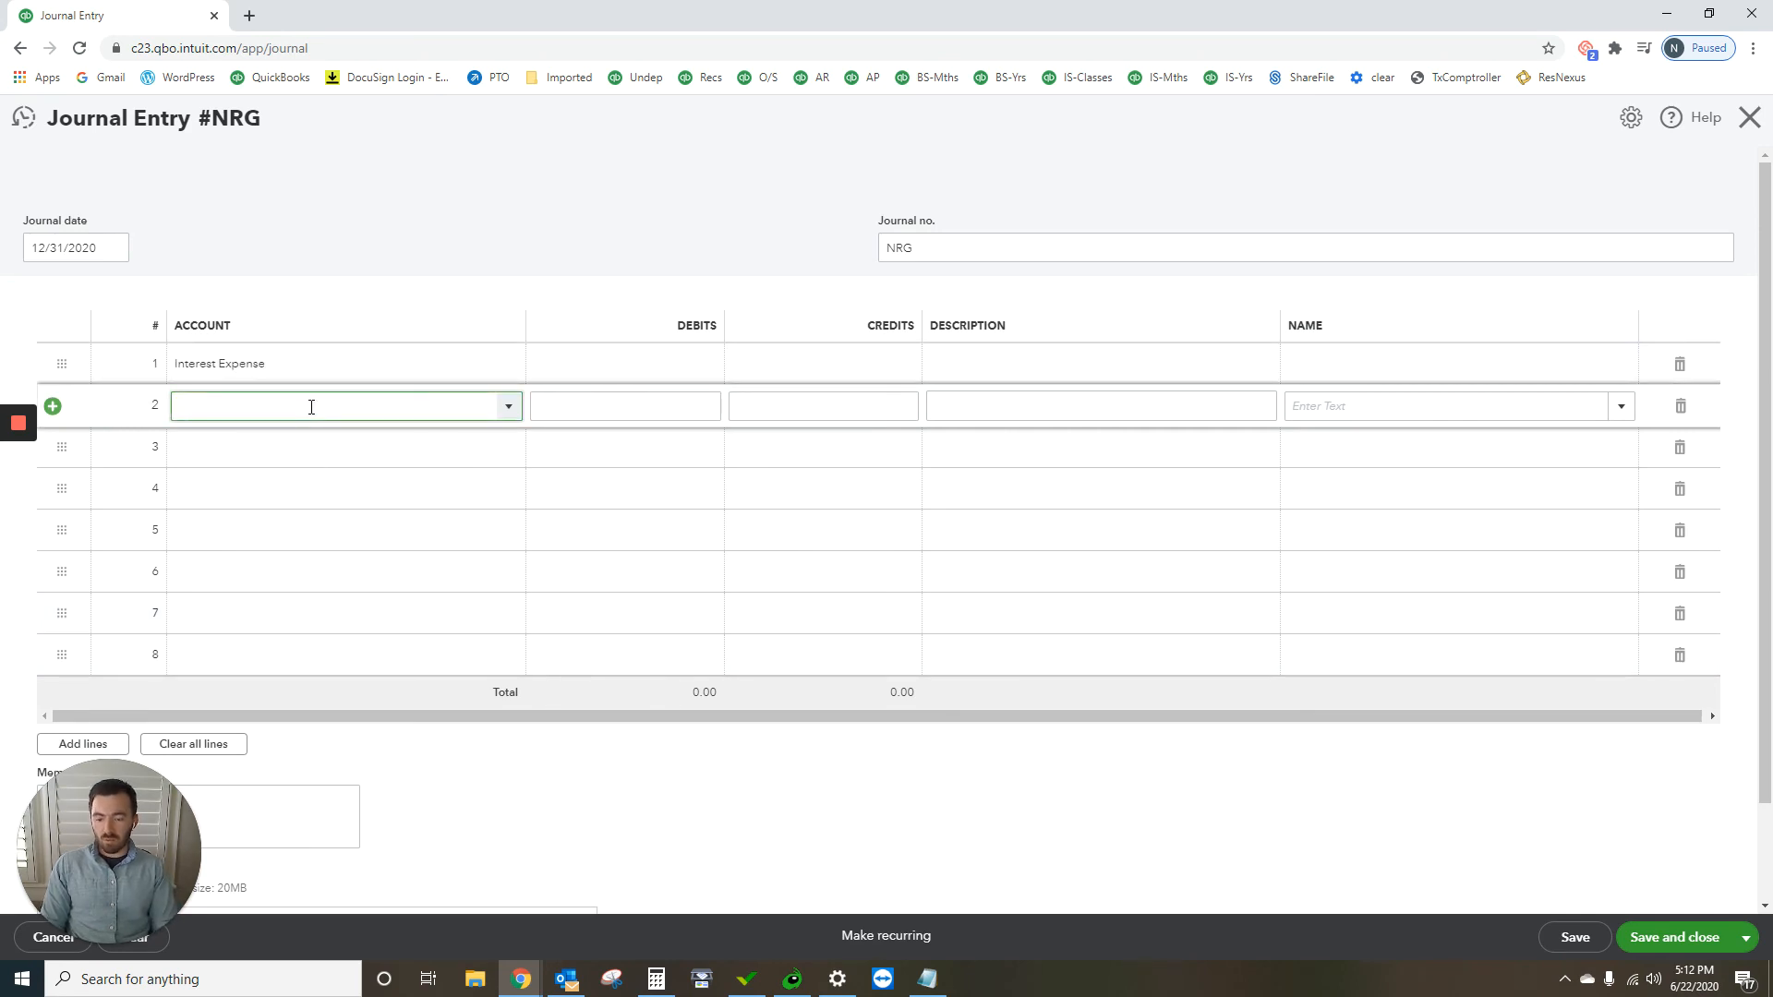
{"action": "type", "text": "note"}
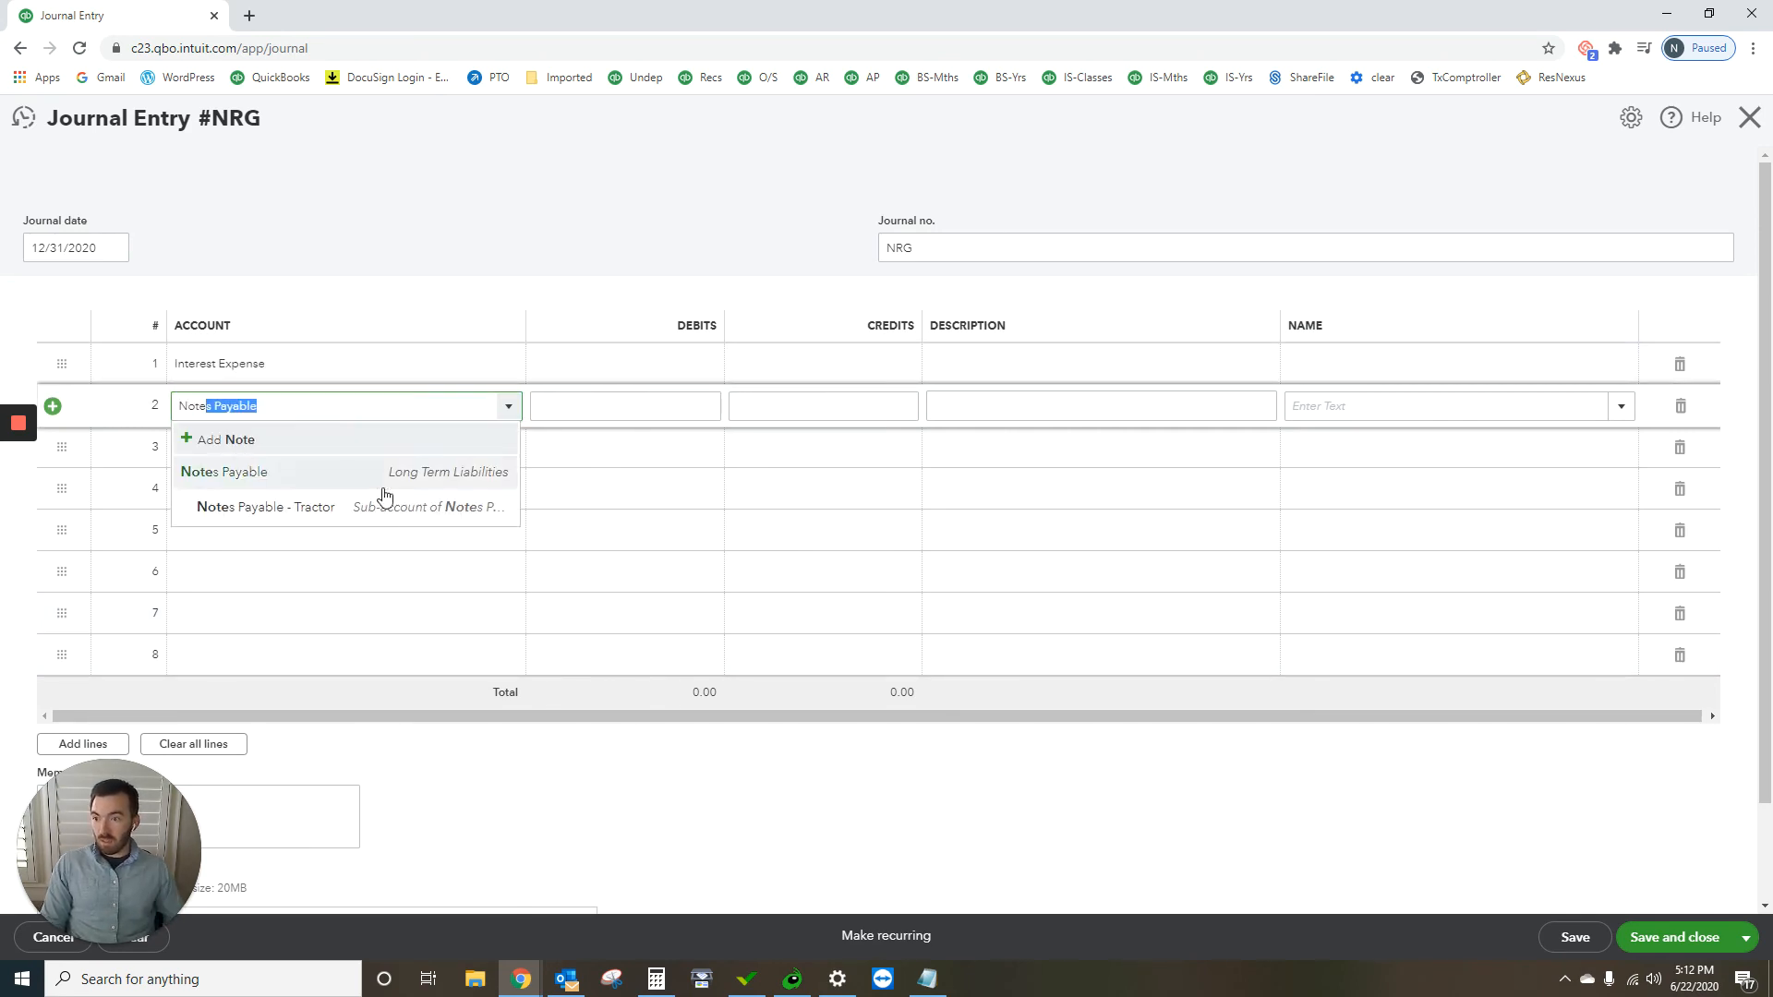
{"action": "left_click", "coordinate": [330, 518]}
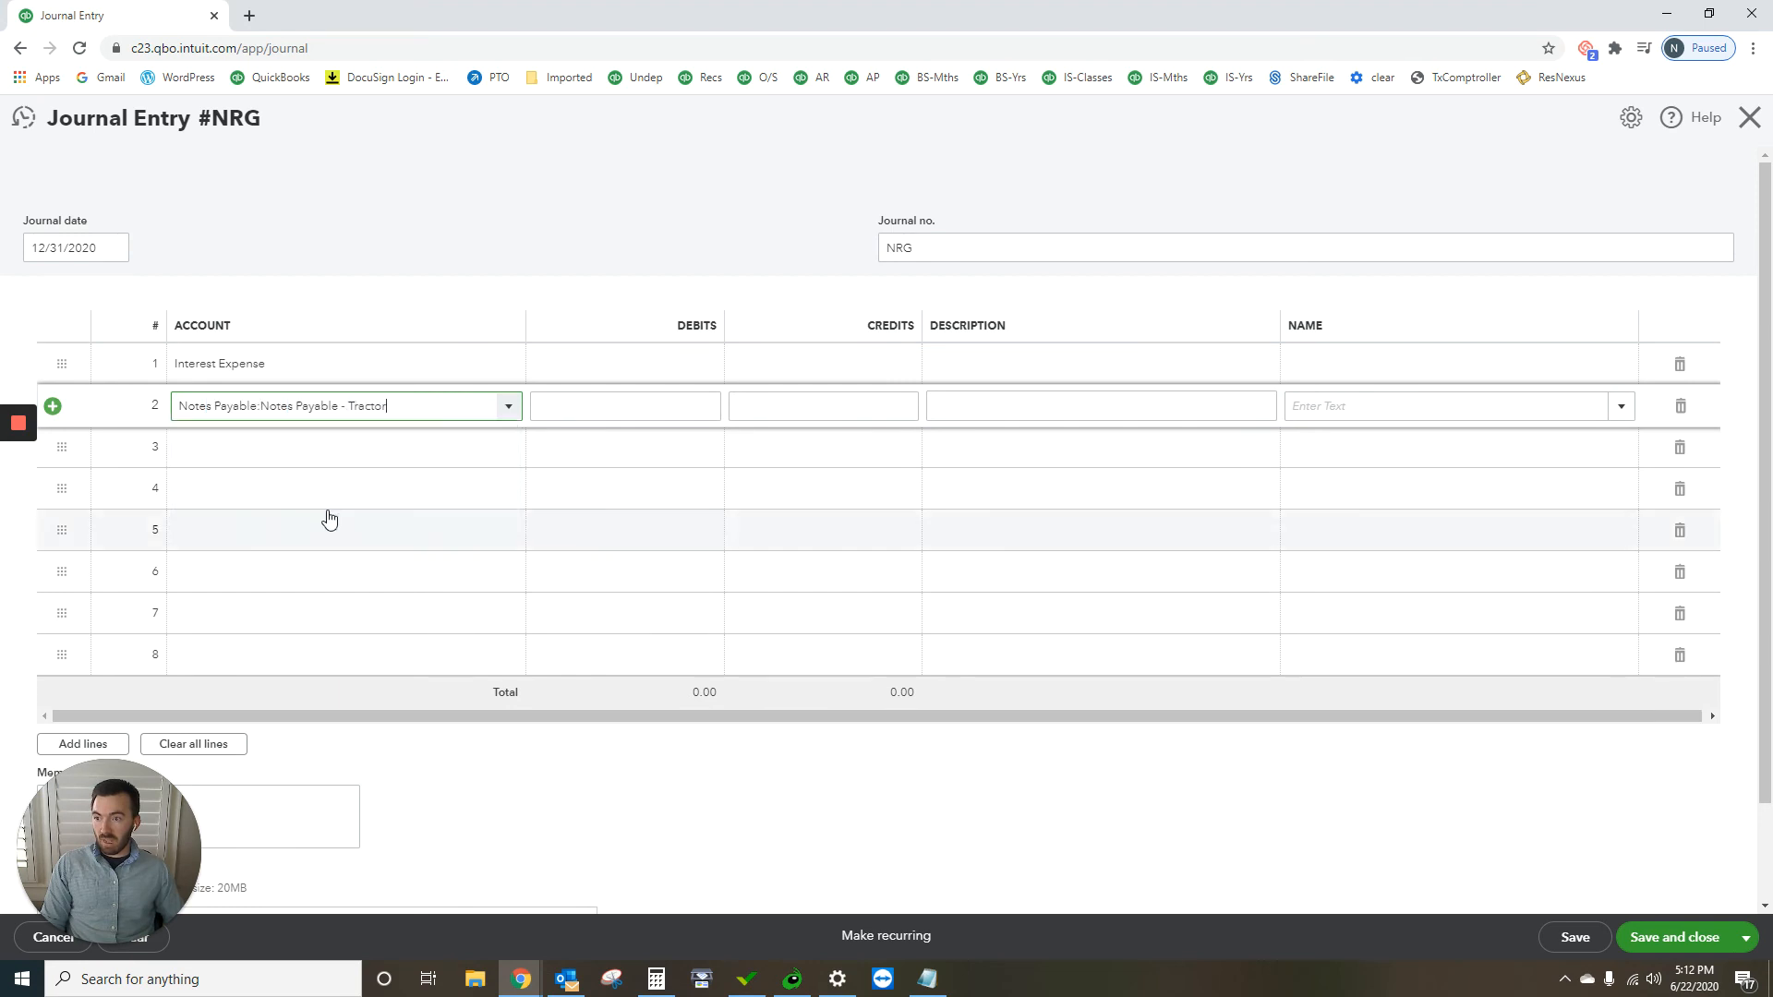
{"action": "left_click", "coordinate": [619, 209]}
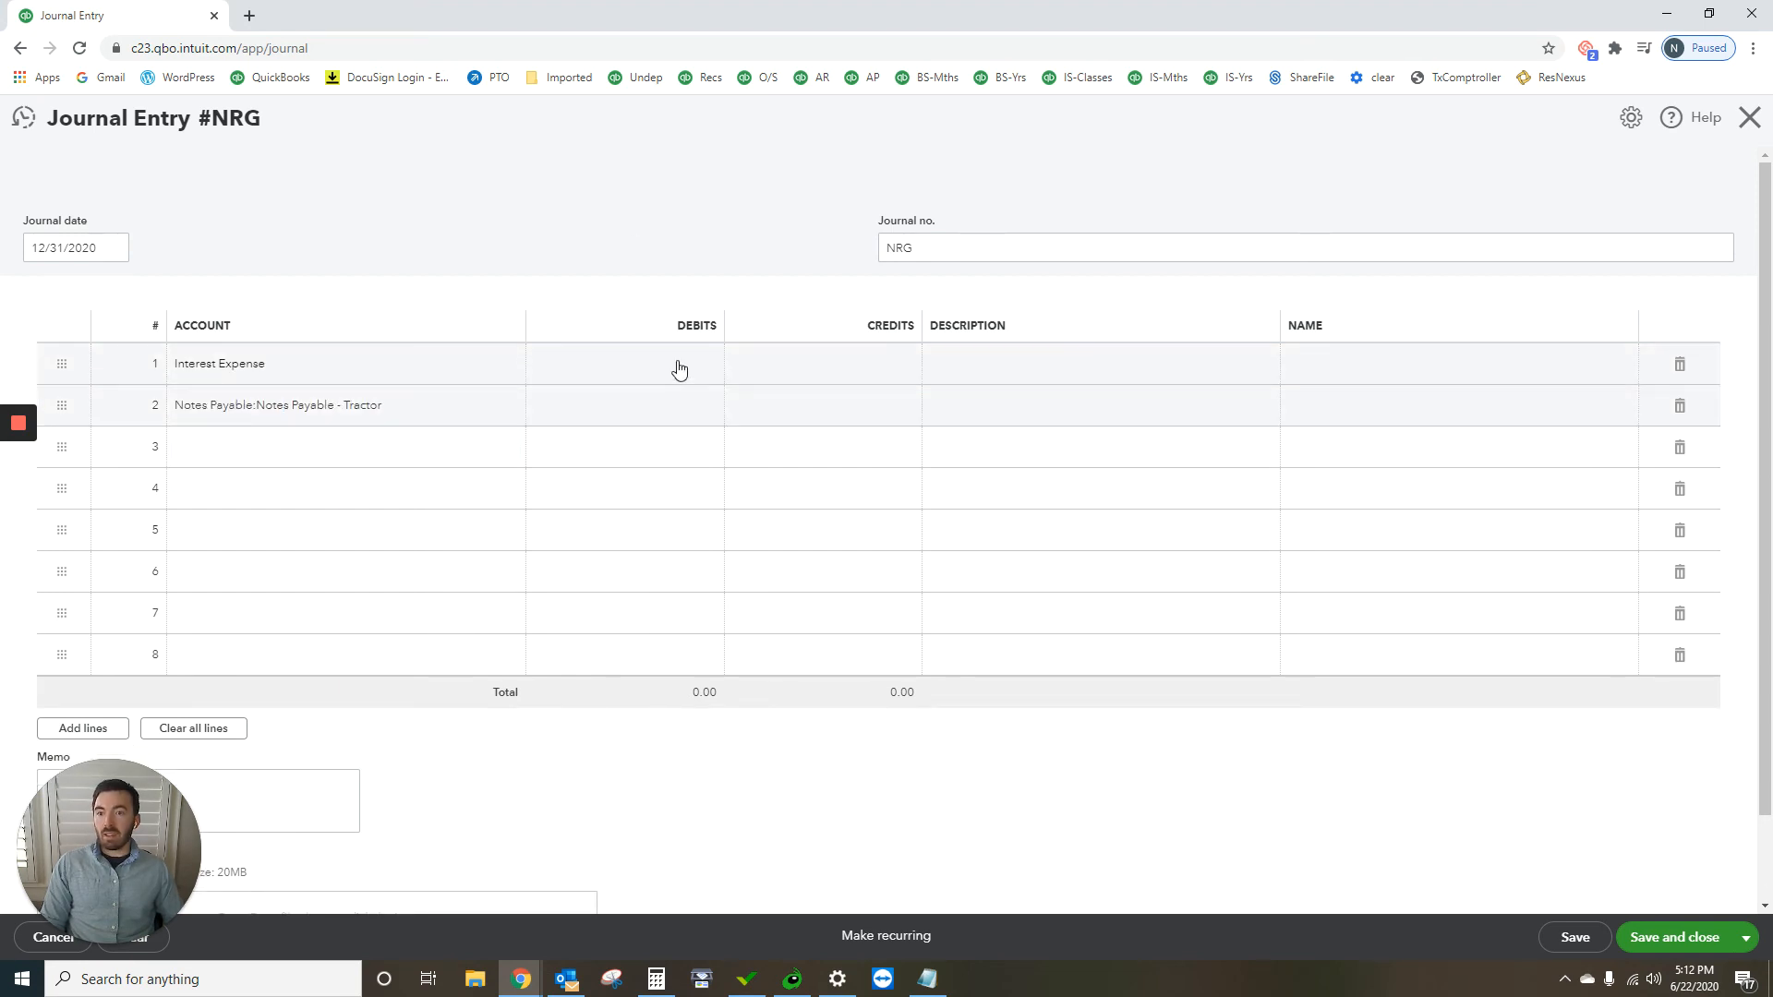
Step: Debit Interest Expense 400.00 and credit Notes Payable - Tractor 400.00, and save and close the journal entry
{"action": "left_click", "coordinate": [679, 367]}
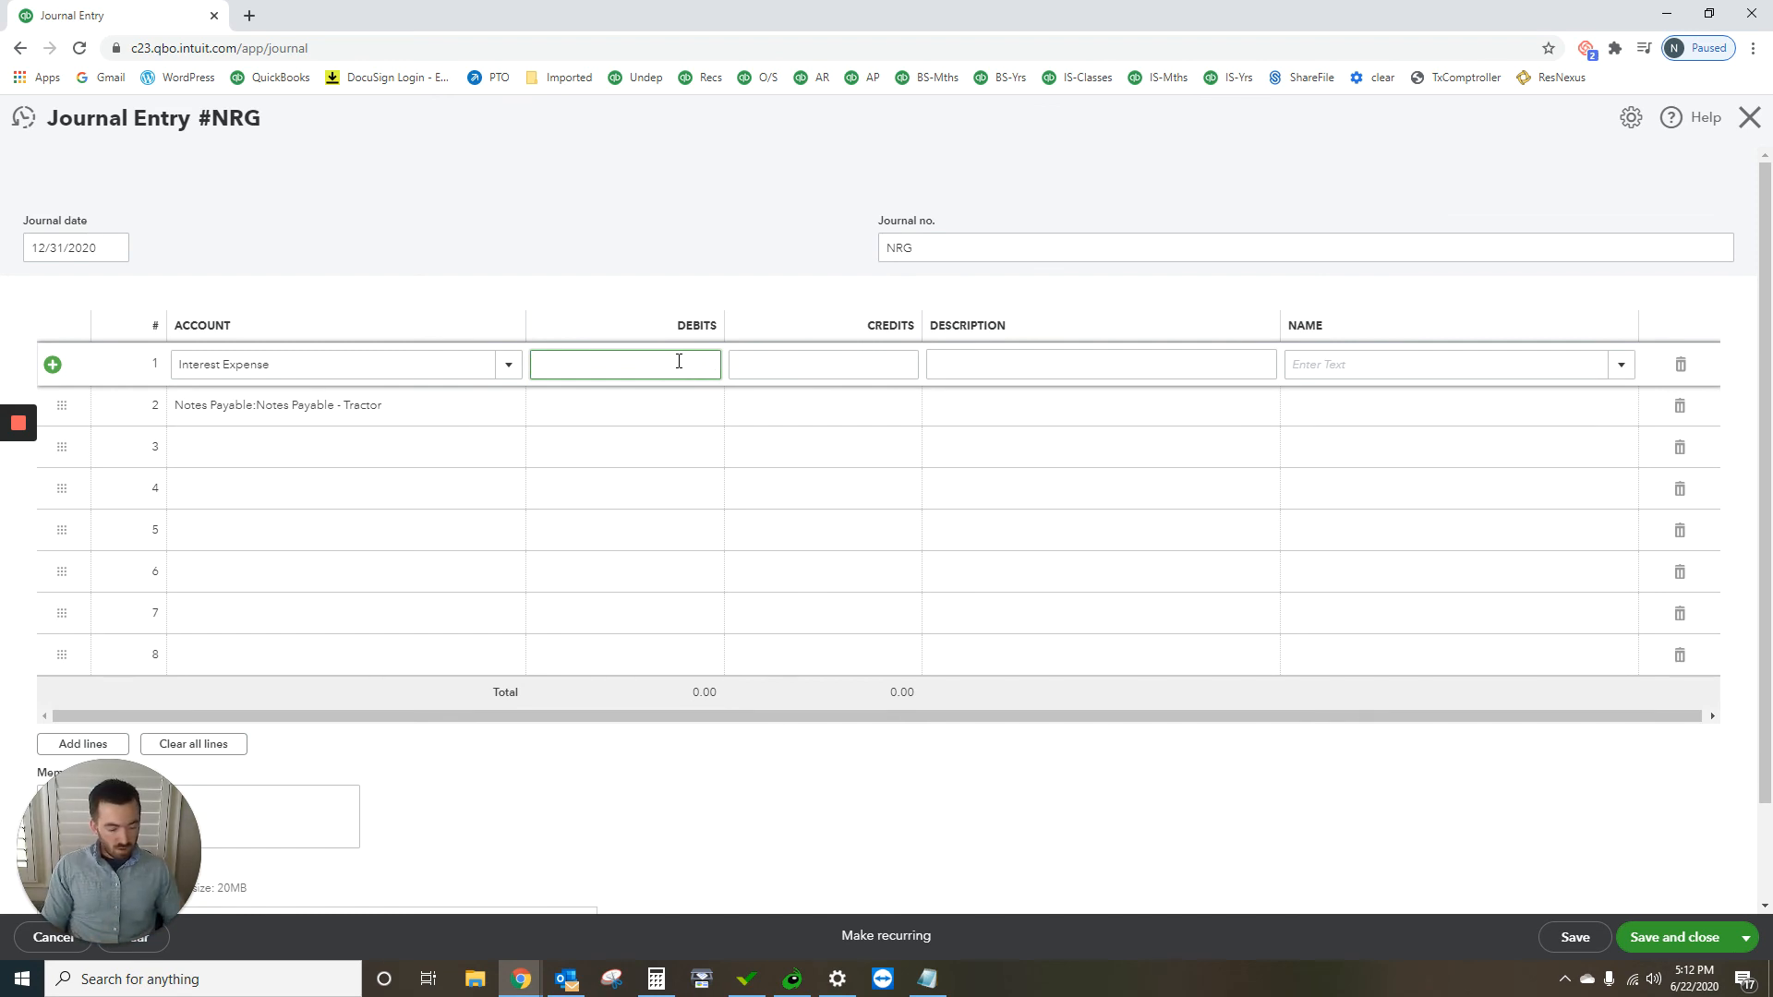
{"action": "type", "text": "400"}
{"action": "left_click", "coordinate": [880, 410]}
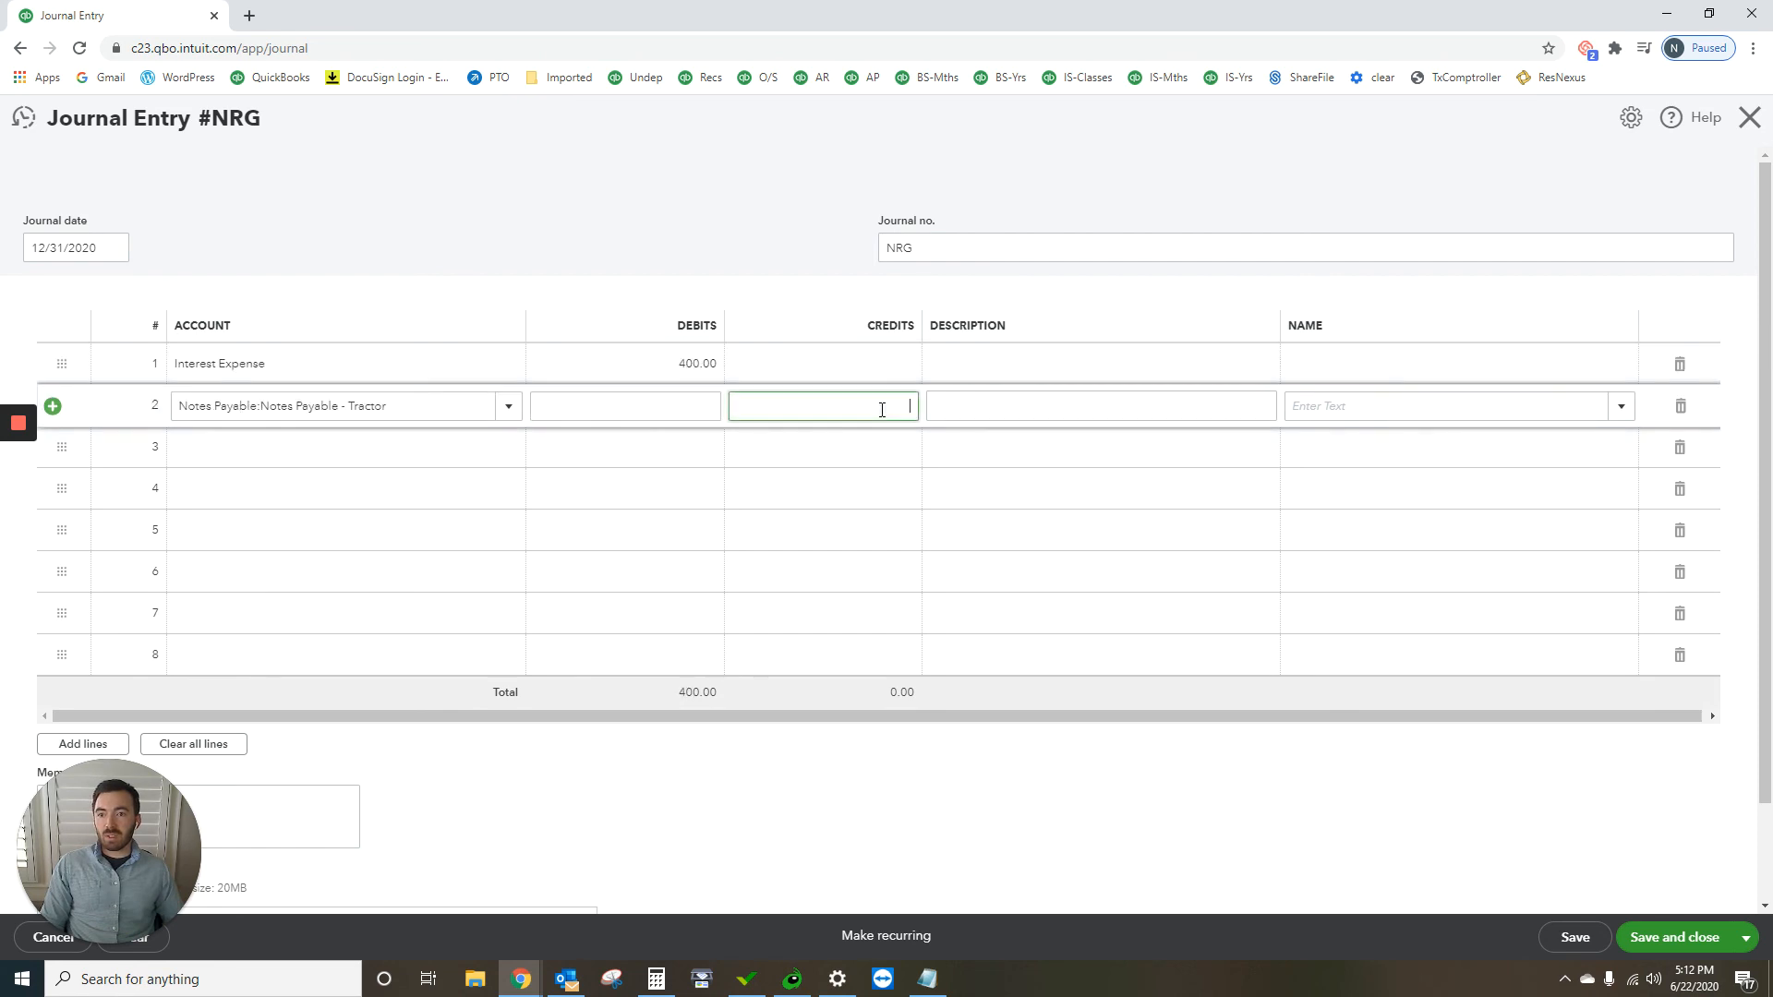
{"action": "left_click", "coordinate": [683, 140]}
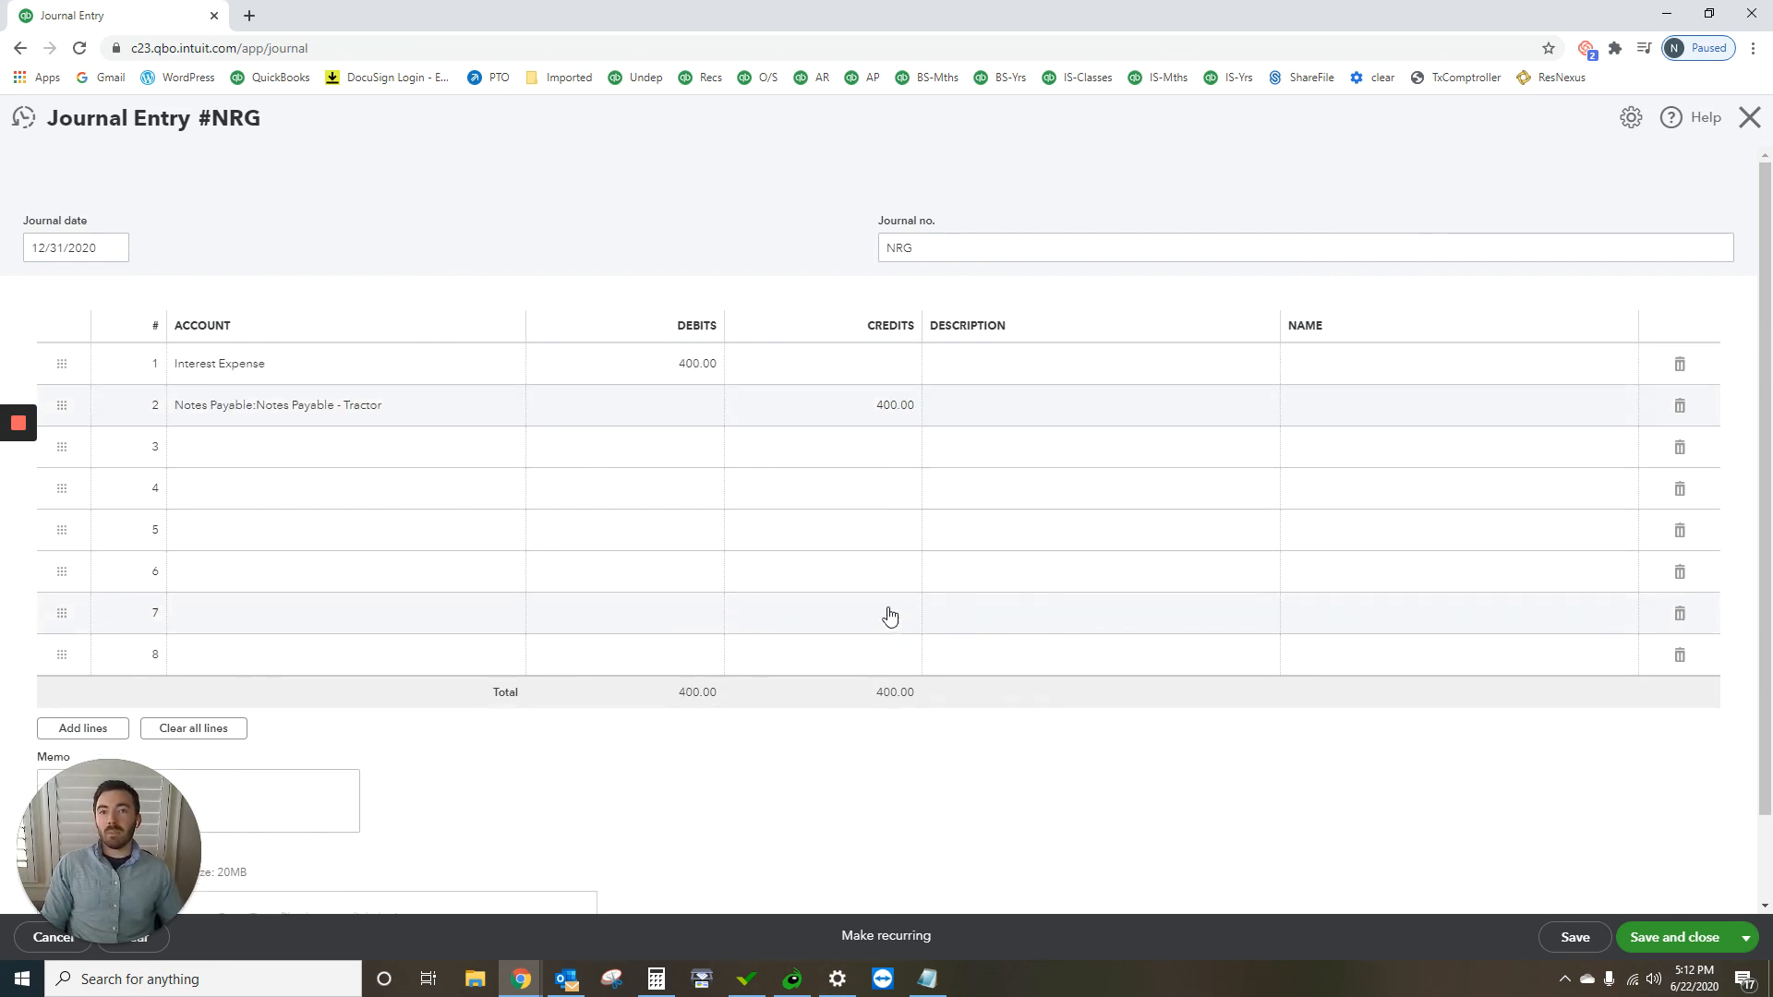
{"action": "left_click", "coordinate": [1696, 938]}
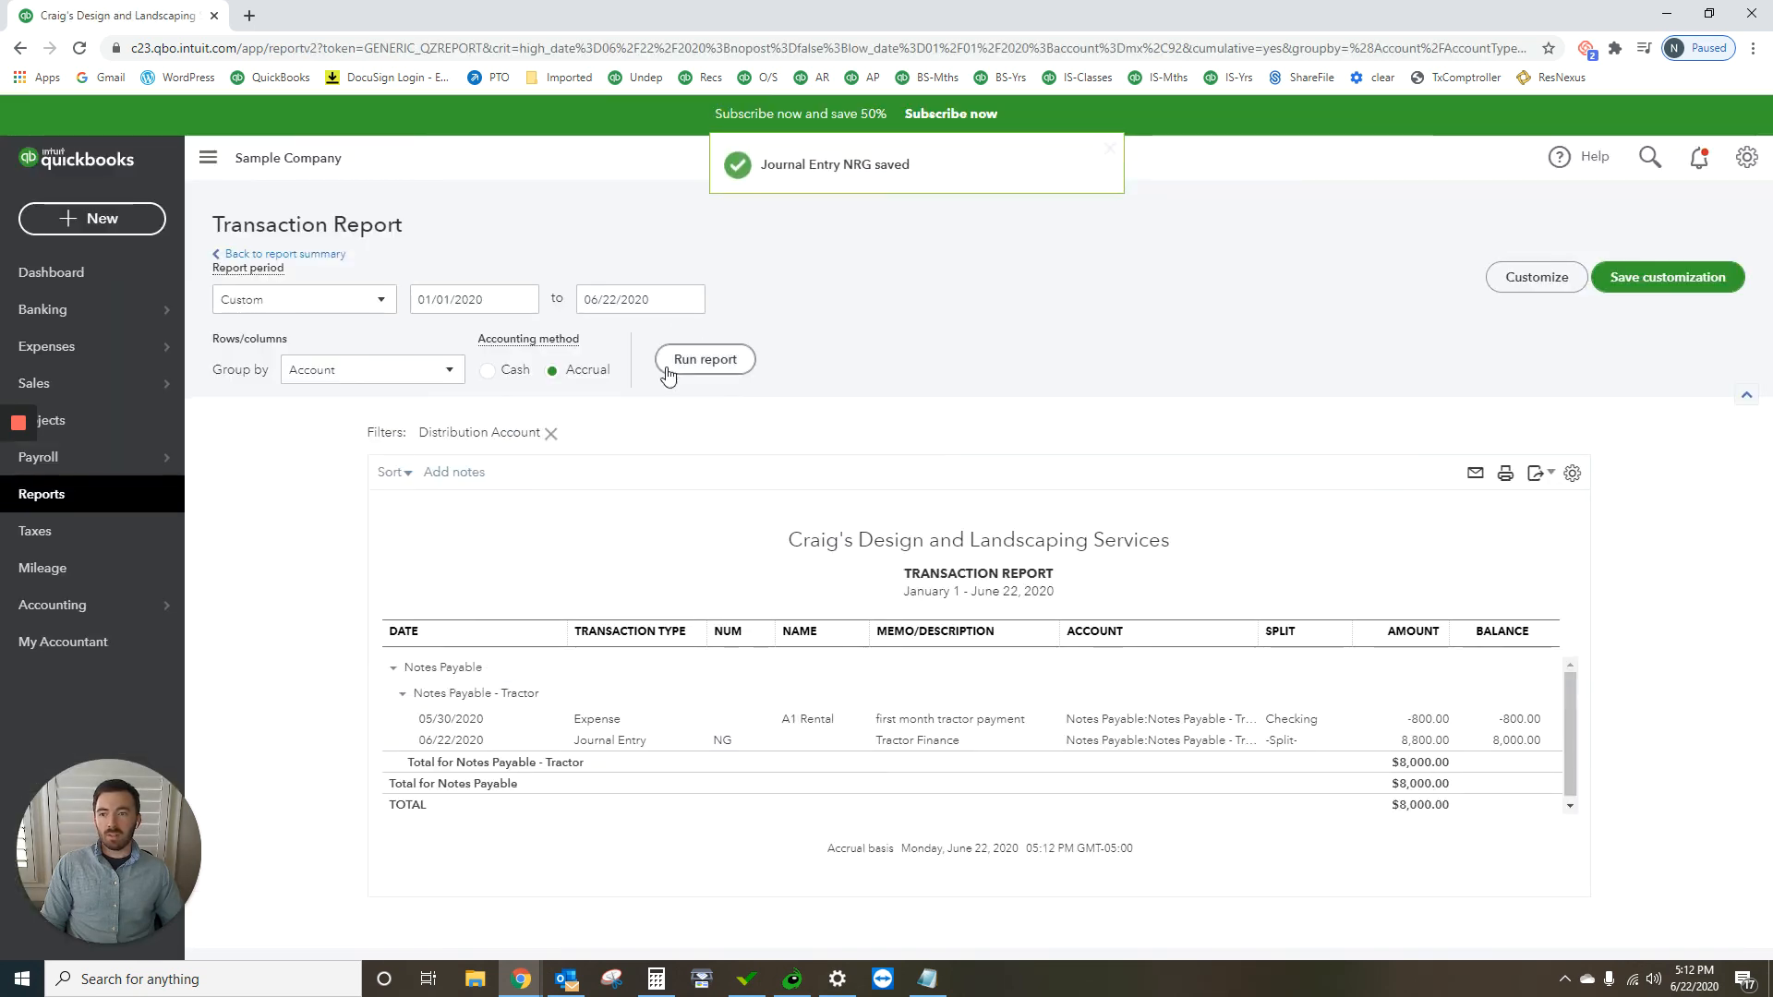
Step: Set the transaction report's end date to 12/31/2020 and rerun the report for Notes Payable - Tractor
{"action": "left_click", "coordinate": [689, 300]}
{"action": "left_click", "coordinate": [750, 347]}
{"action": "left_click", "coordinate": [750, 346]}
{"action": "left_click", "coordinate": [749, 346]}
{"action": "left_click", "coordinate": [750, 346]}
{"action": "left_click", "coordinate": [749, 346]}
{"action": "left_click", "coordinate": [751, 348]}
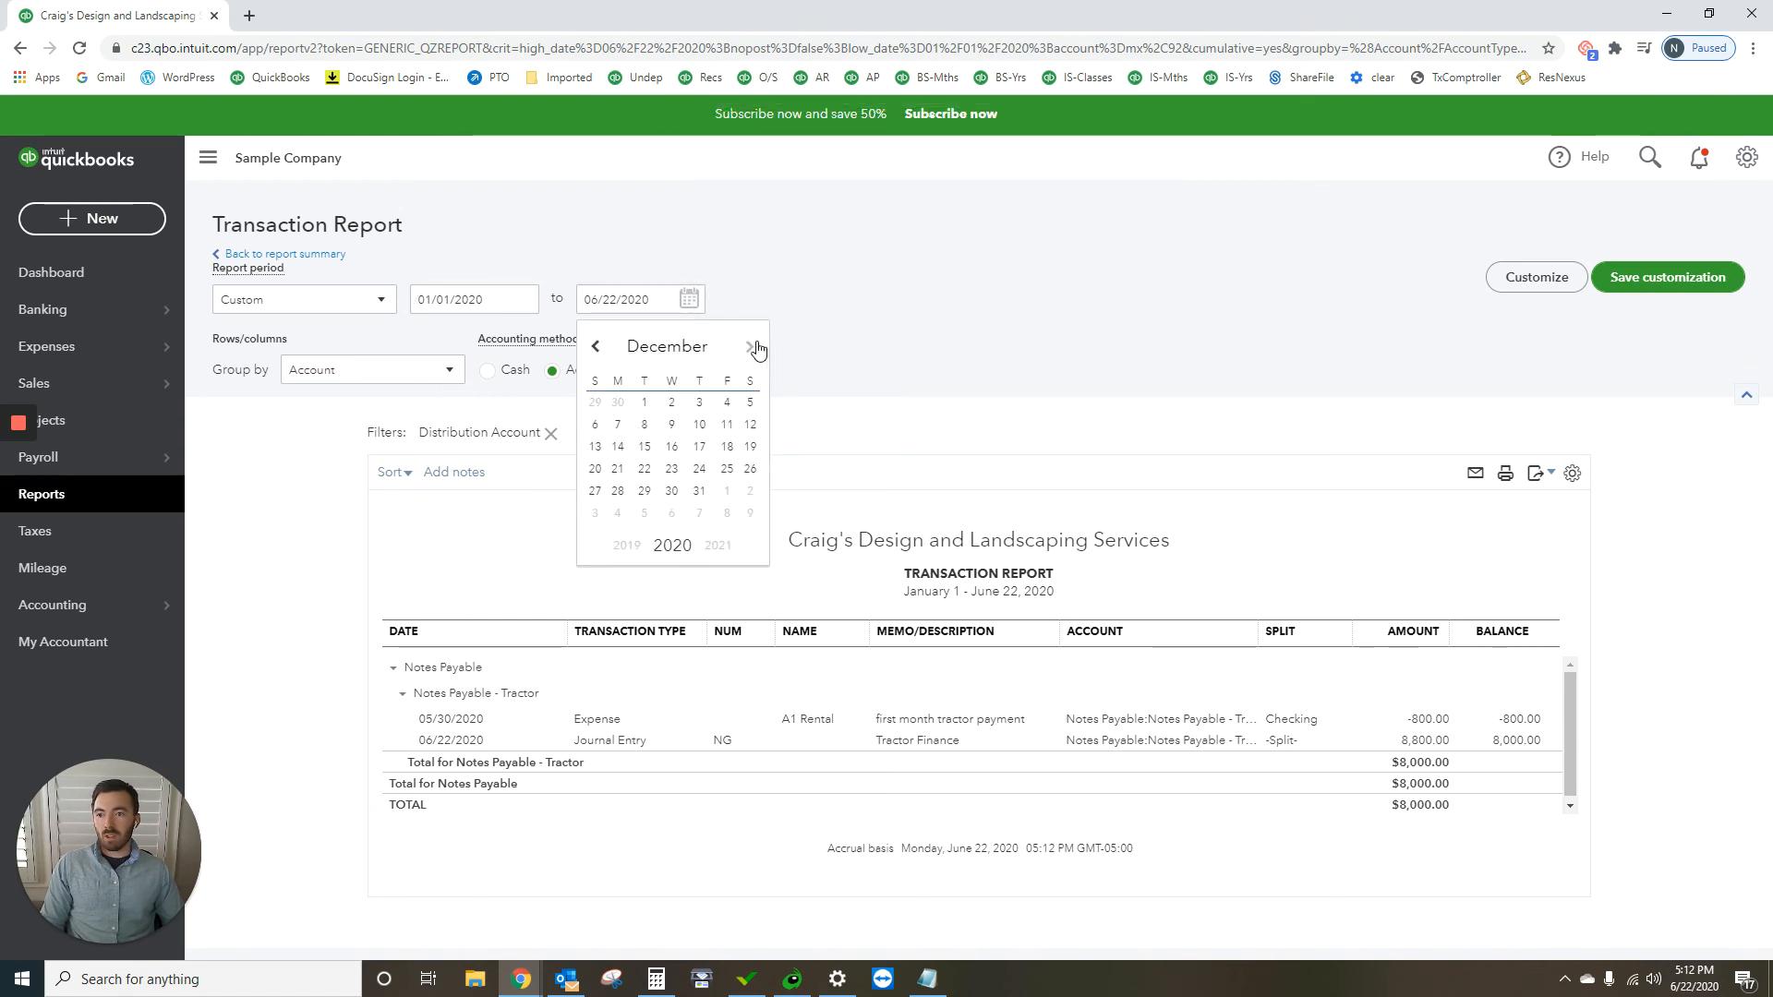
{"action": "left_click", "coordinate": [757, 348]}
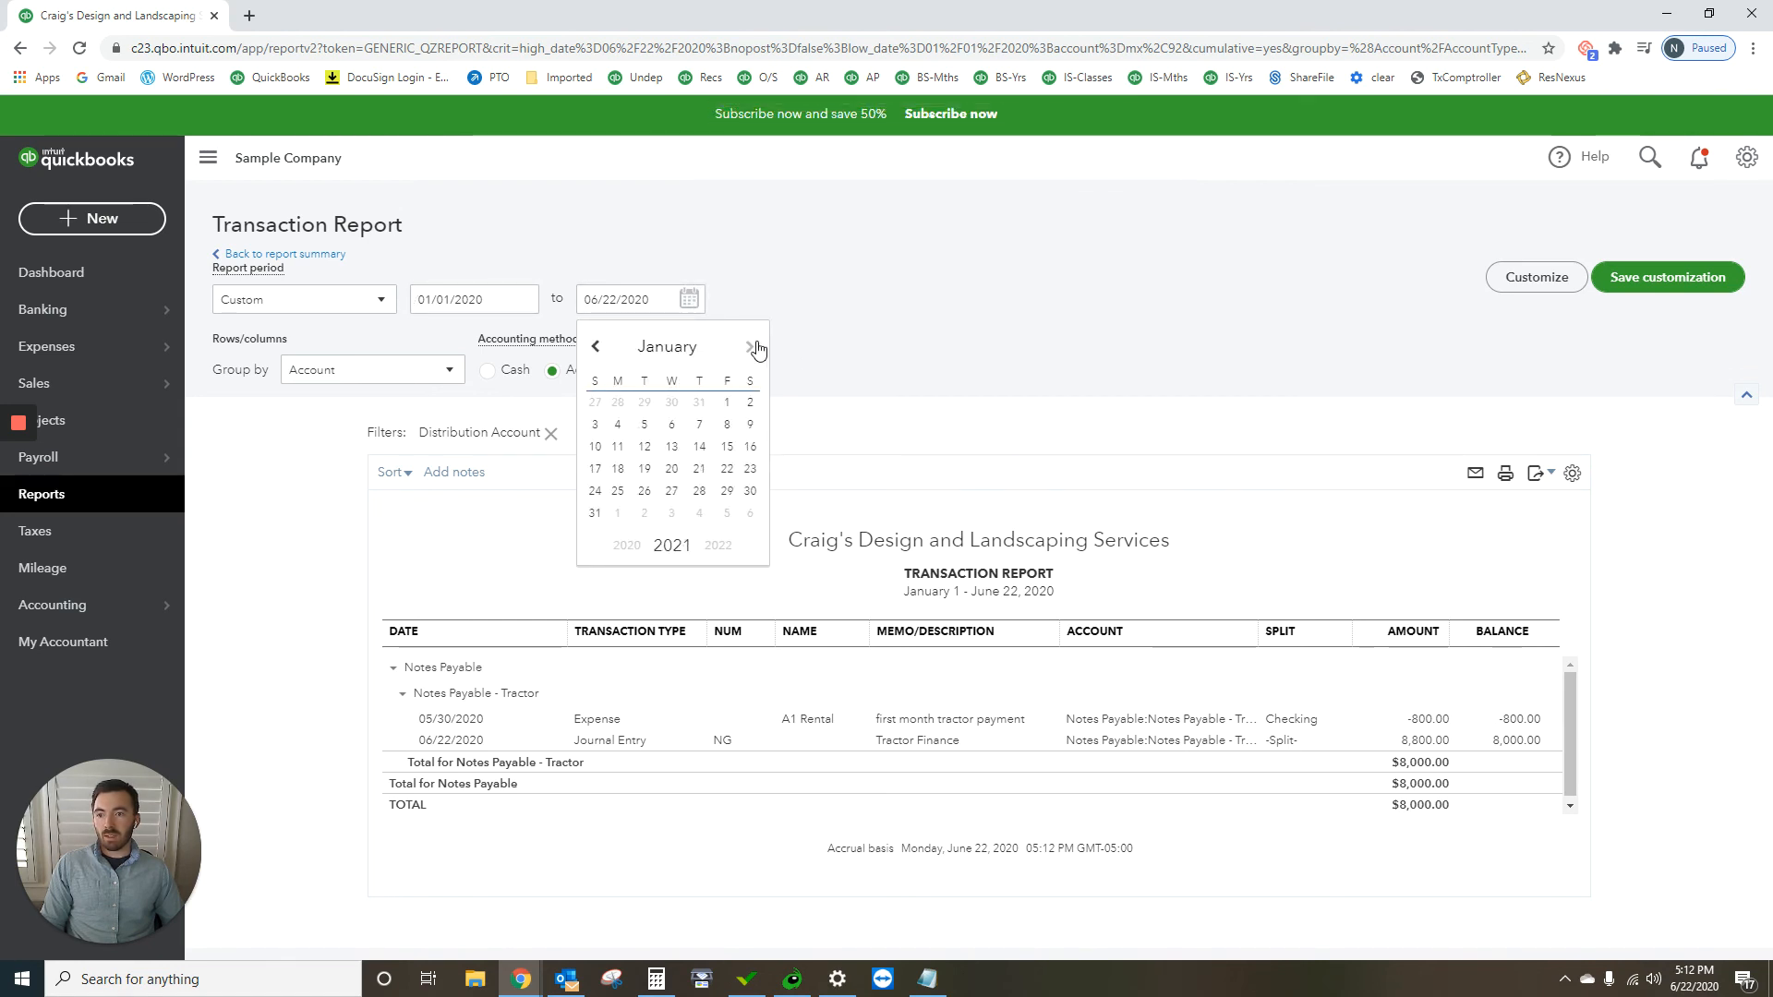
{"action": "left_click", "coordinate": [595, 346]}
{"action": "left_click", "coordinate": [699, 492]}
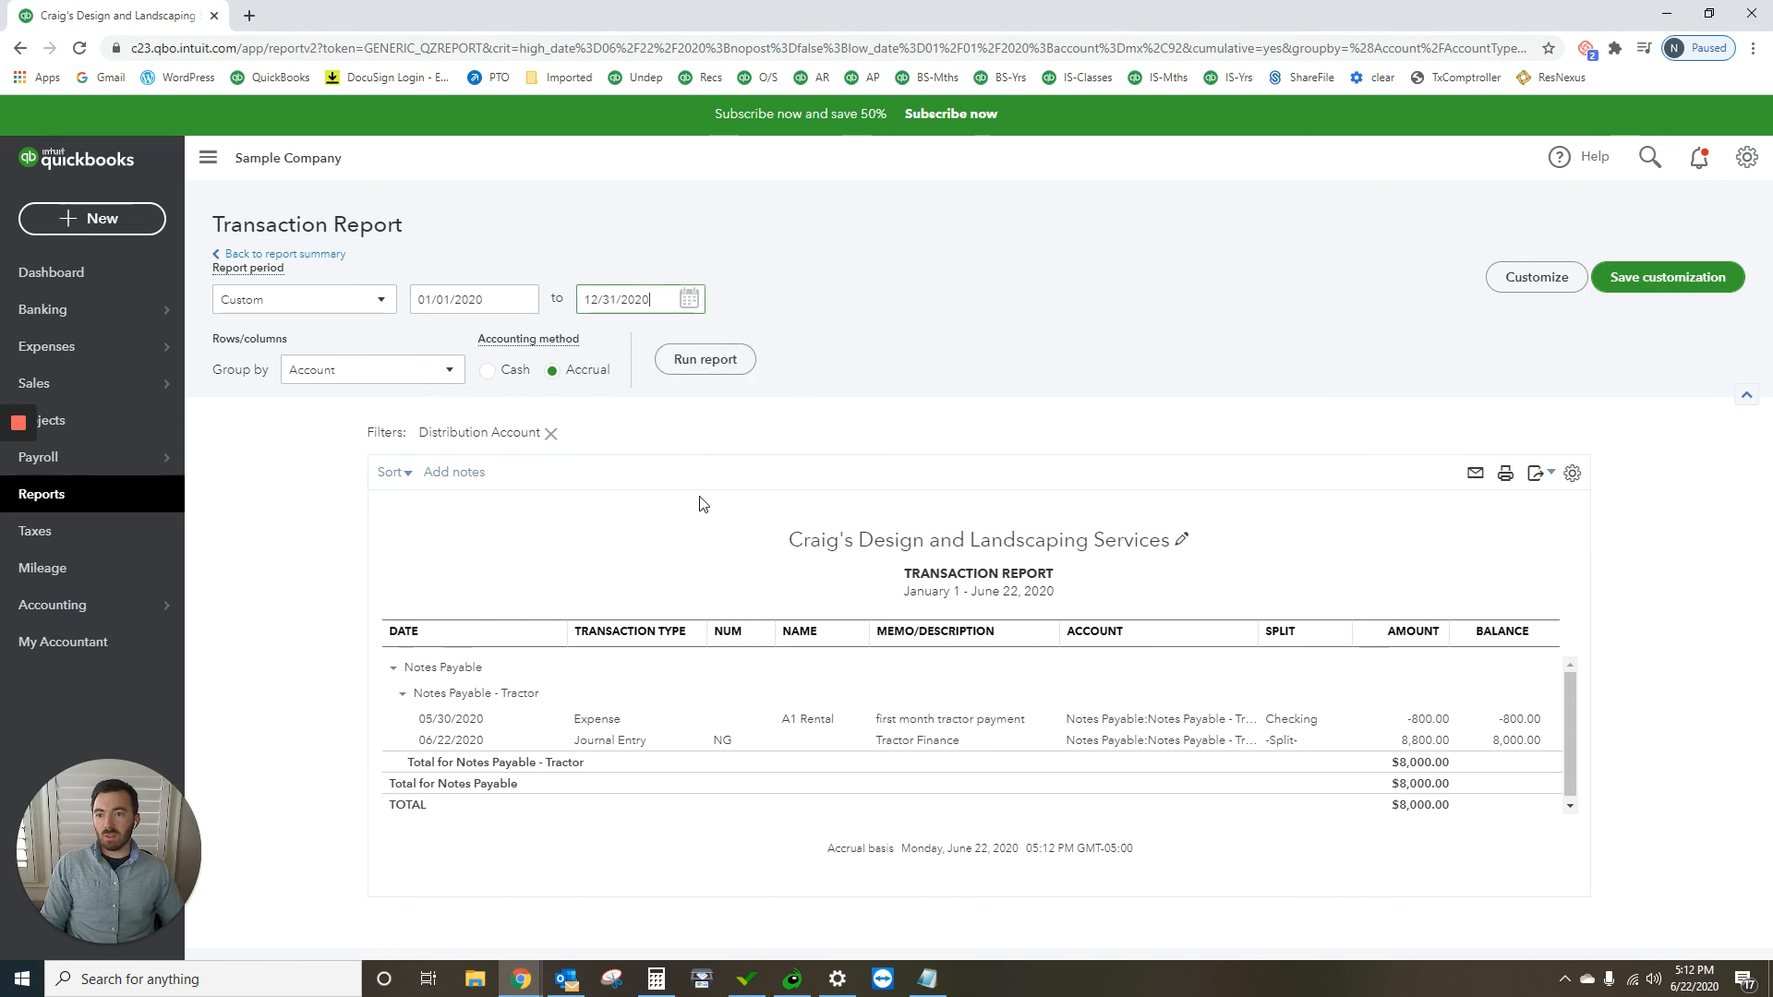
{"action": "left_click", "coordinate": [709, 368]}
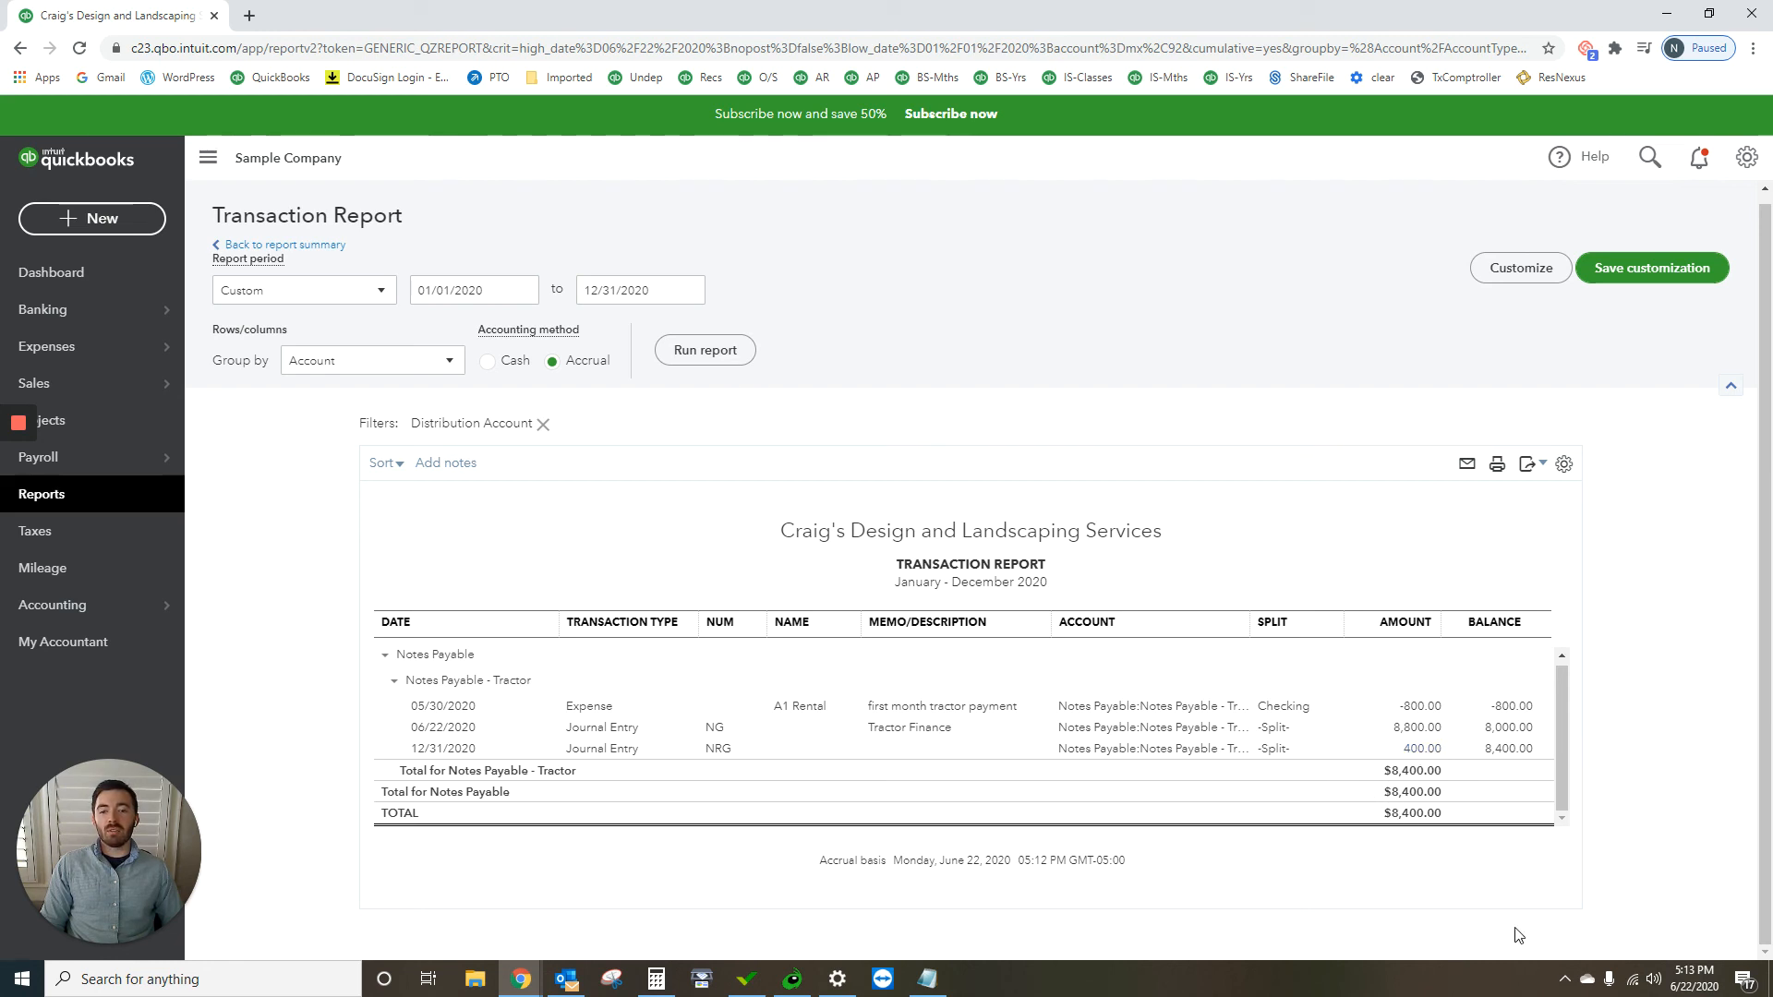
Step: Return to the balance sheet and rerun it with the end date set to 12/31/2020
{"action": "left_click", "coordinate": [337, 247]}
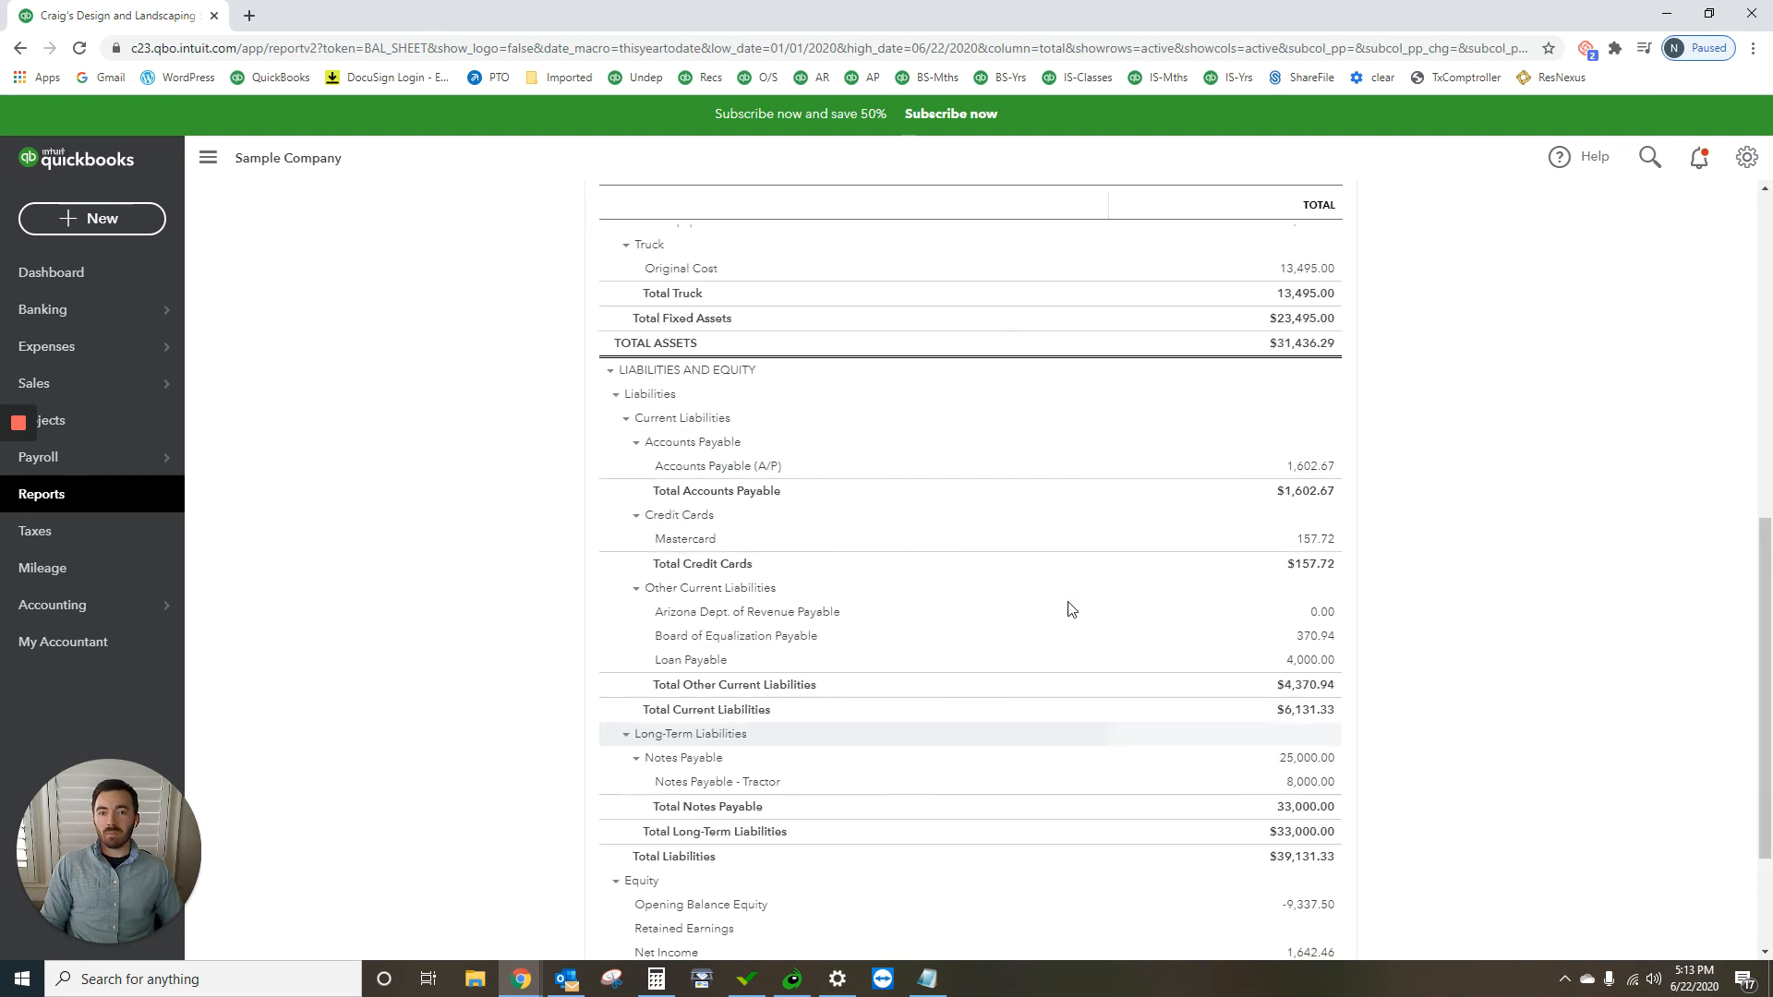
{"action": "scroll", "coordinate": [1373, 511], "scroll_direction": "down", "scroll_amount": 4}
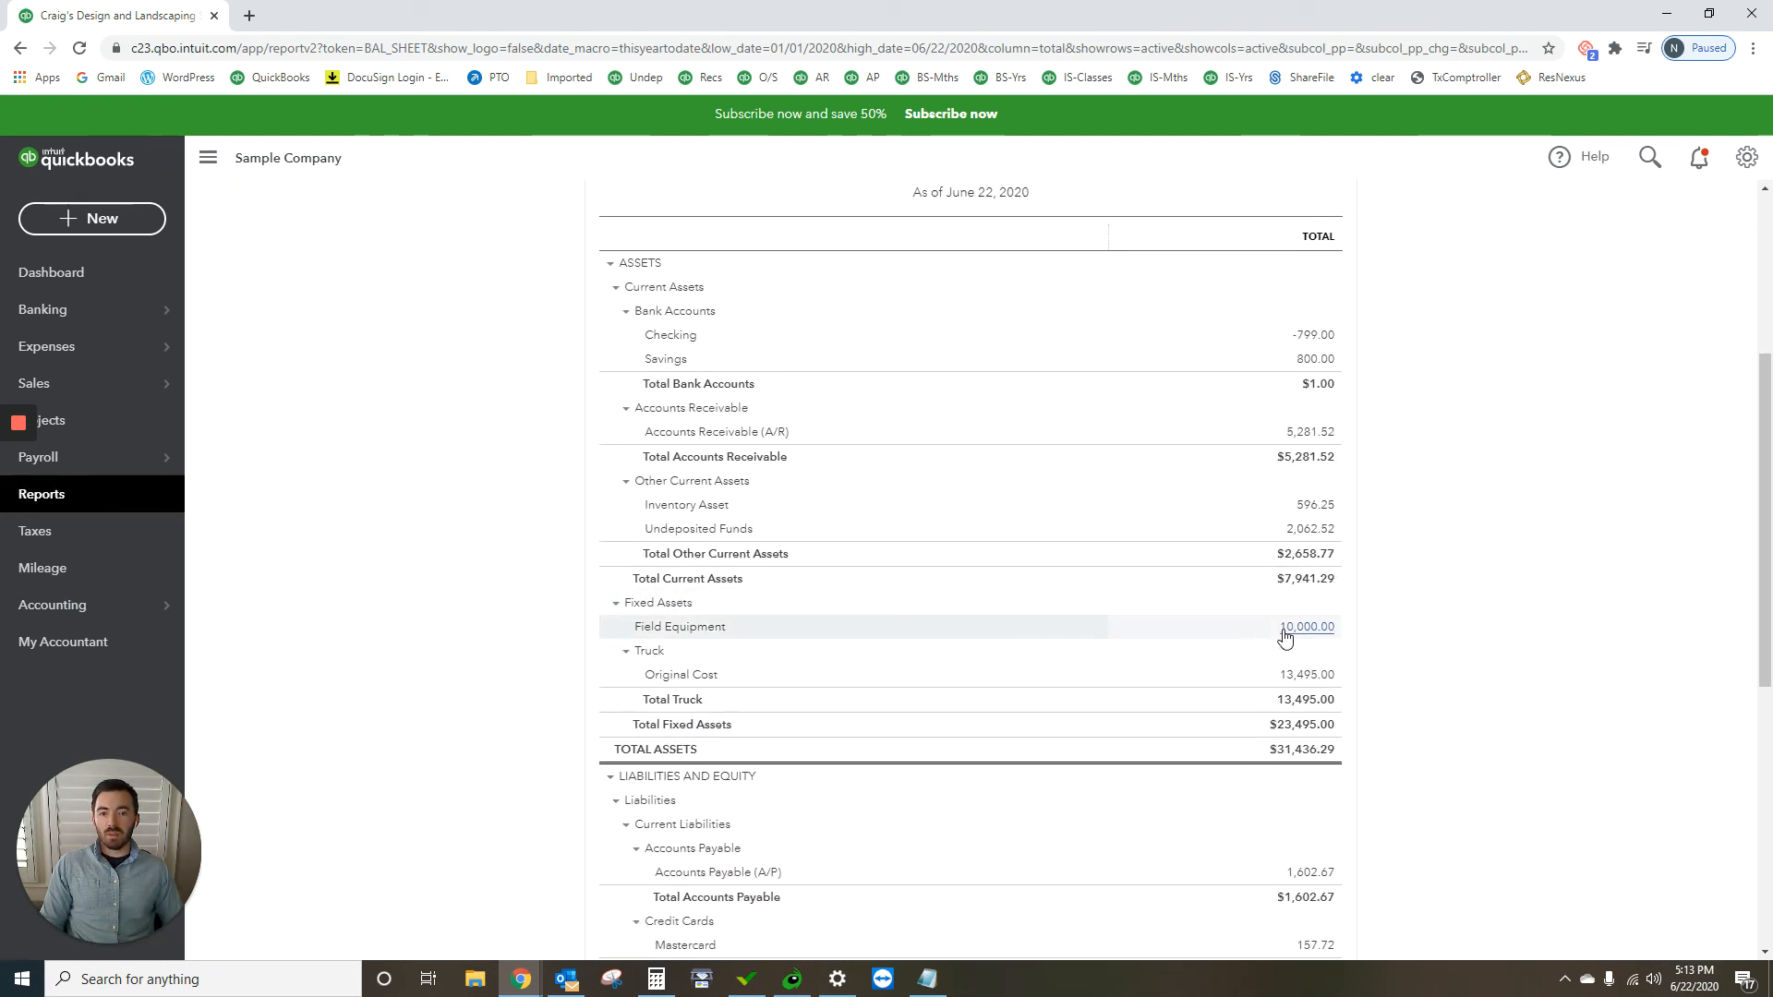
{"action": "scroll", "coordinate": [1285, 635], "scroll_direction": "up", "scroll_amount": 4}
{"action": "left_click", "coordinate": [689, 299]}
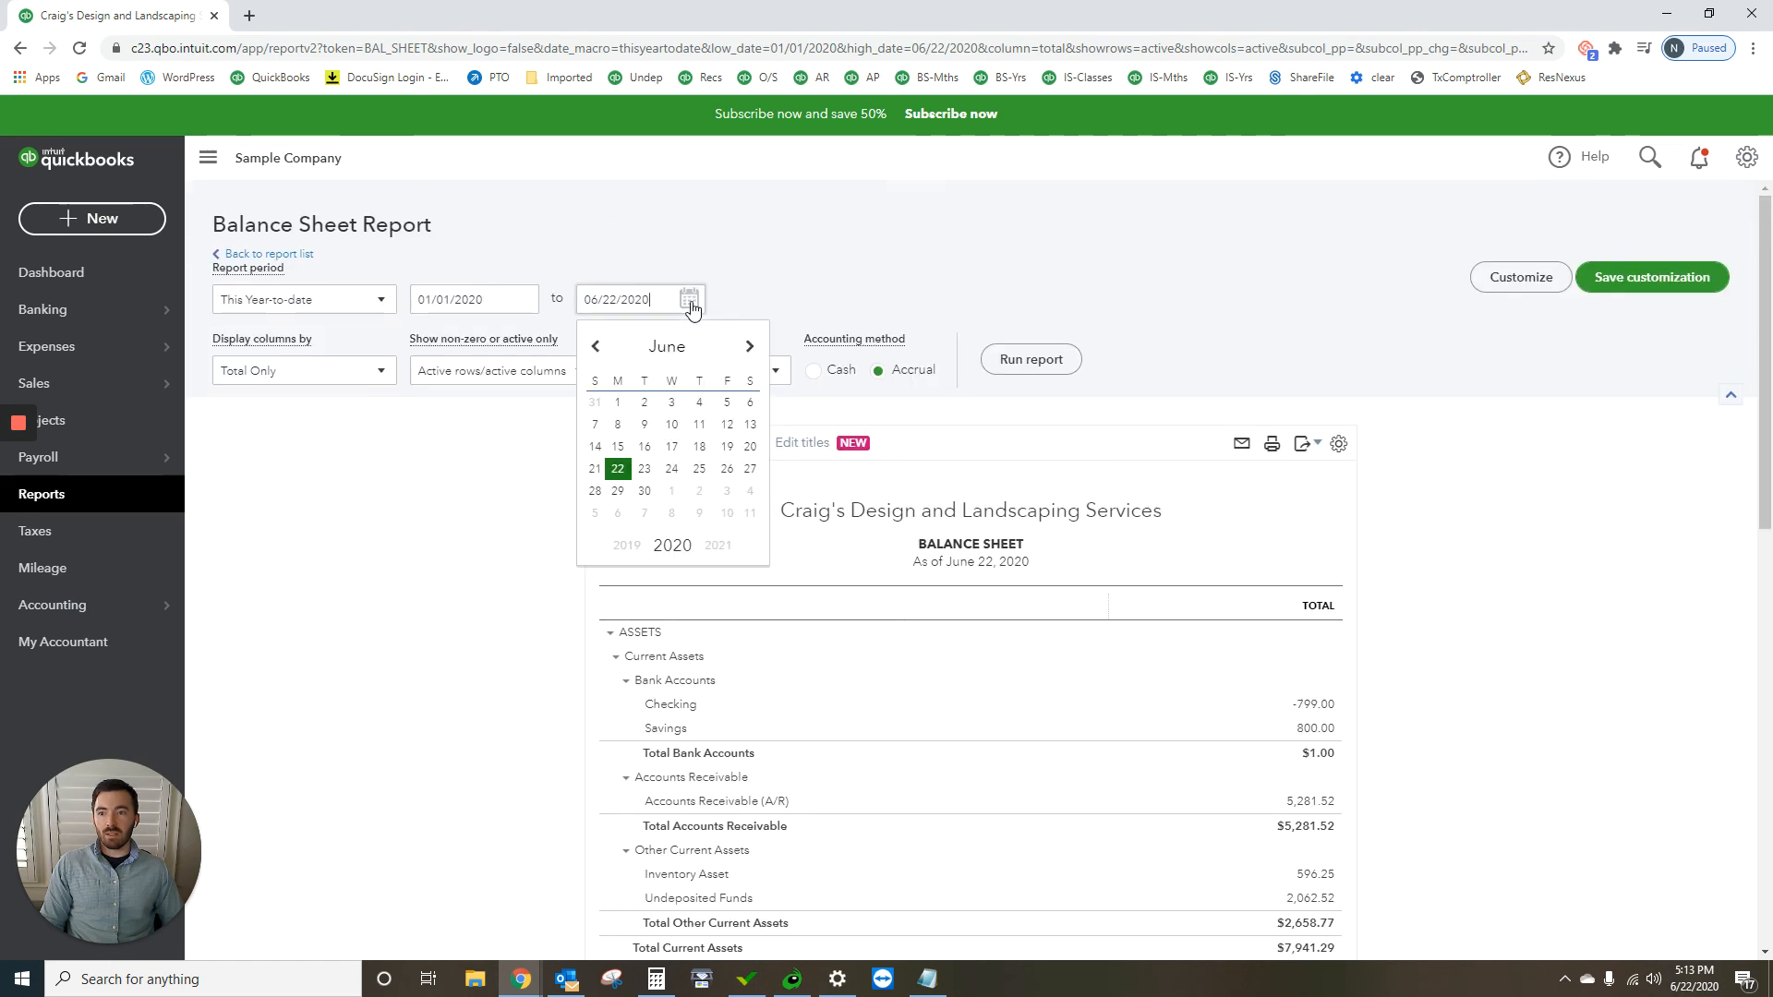
{"action": "left_click", "coordinate": [751, 347]}
{"action": "left_click", "coordinate": [751, 347]}
{"action": "left_click", "coordinate": [751, 347]}
{"action": "left_click", "coordinate": [750, 348]}
{"action": "left_click", "coordinate": [750, 348]}
{"action": "left_click", "coordinate": [751, 347]}
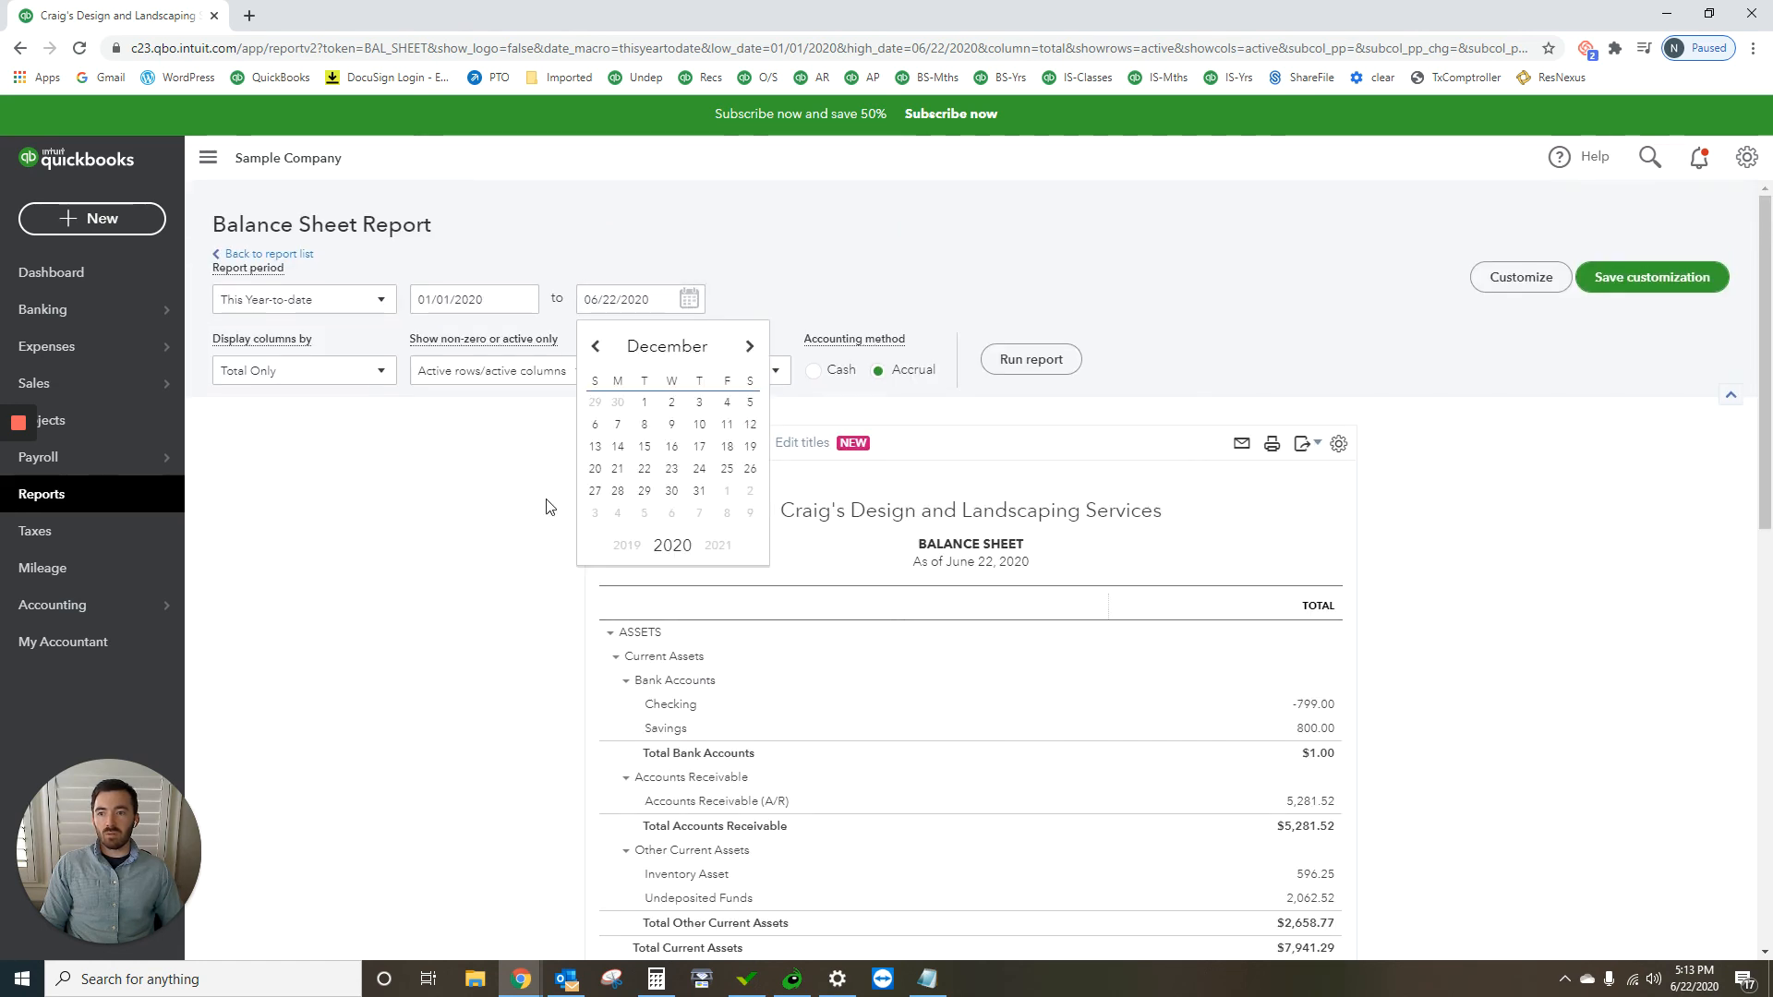
{"action": "left_click", "coordinate": [699, 490]}
{"action": "left_click", "coordinate": [1030, 359]}
Step: Examine the Field Equipment amount under Fixed Assets on the year-end balance sheet
{"action": "scroll", "coordinate": [1096, 621], "scroll_direction": "down", "scroll_amount": 7}
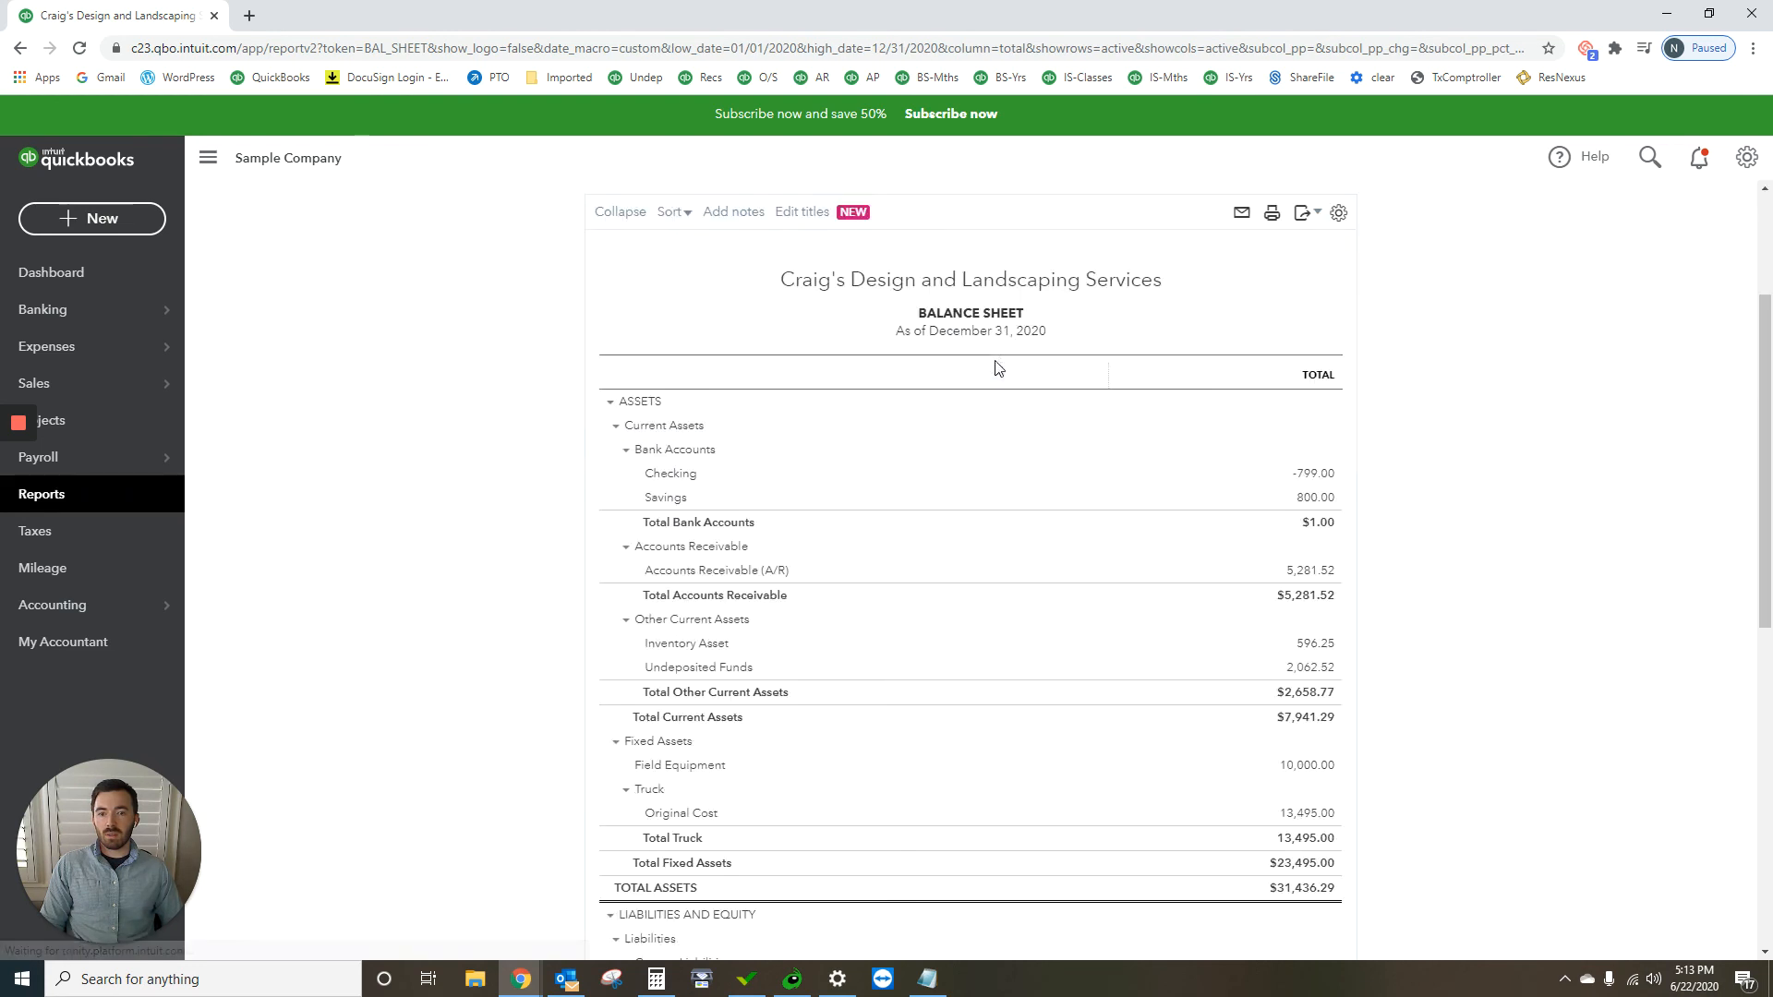
{"action": "left_click_drag", "start_coordinate": [1294, 361], "coordinate": [798, 360]}
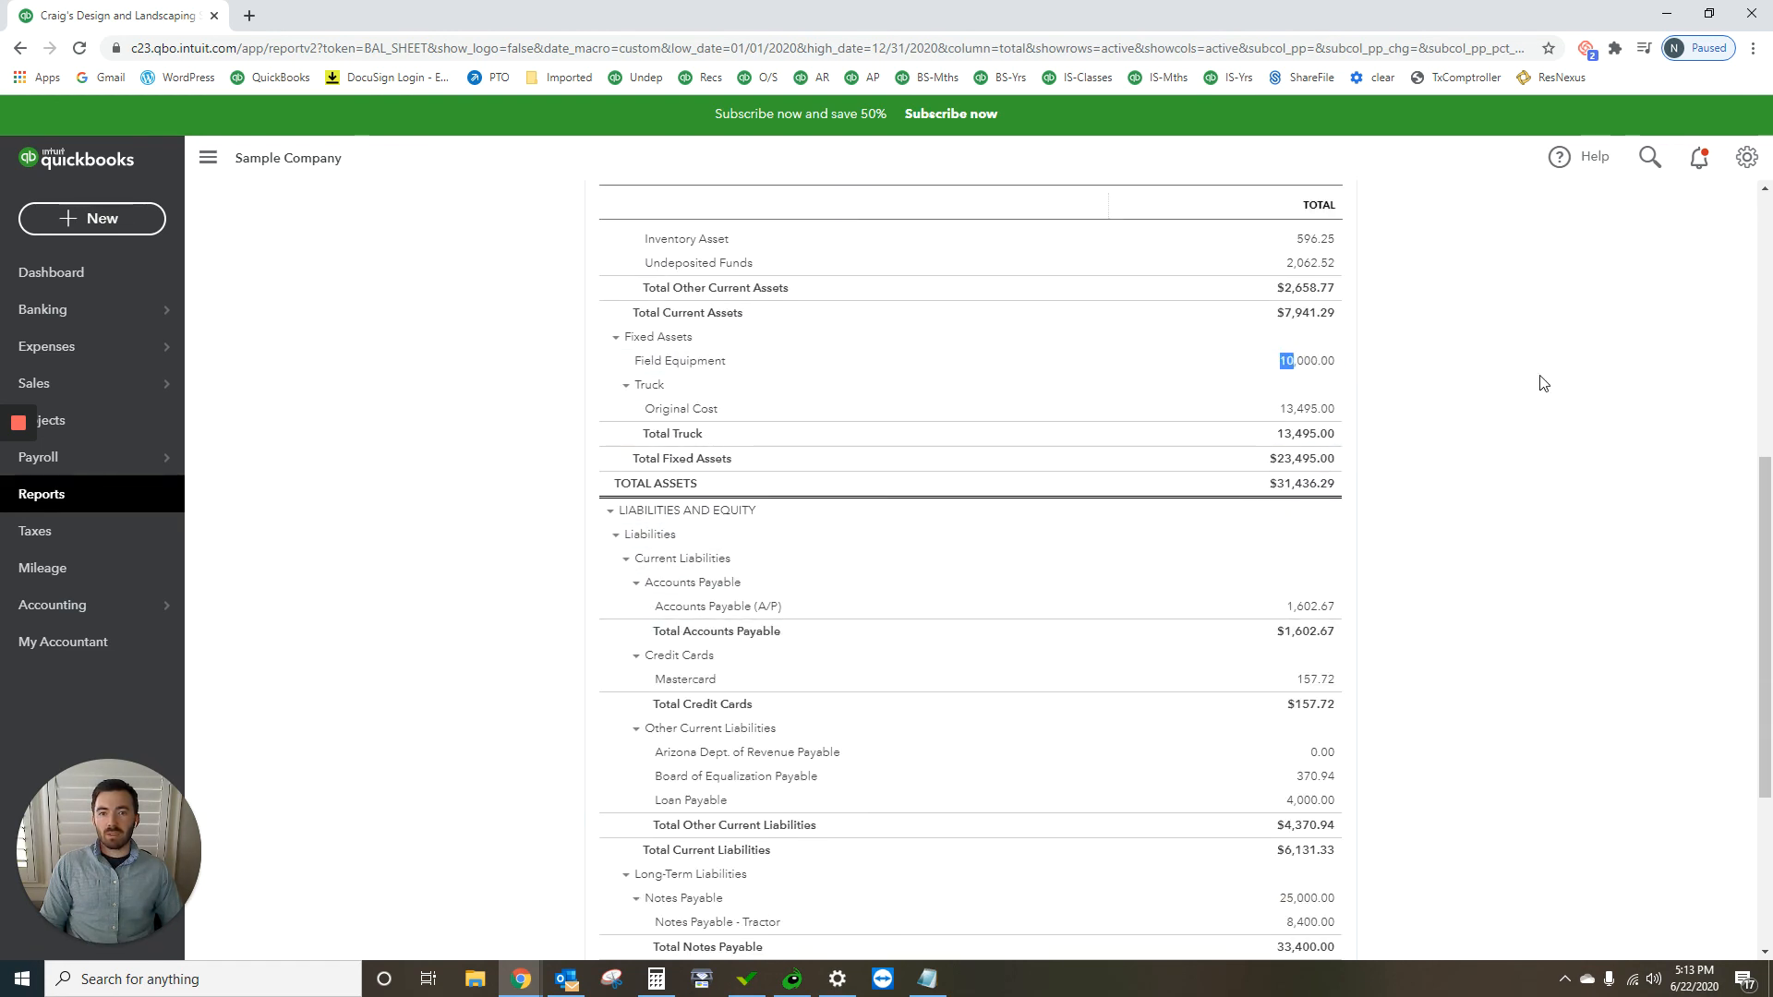
{"action": "left_click", "coordinate": [1462, 376]}
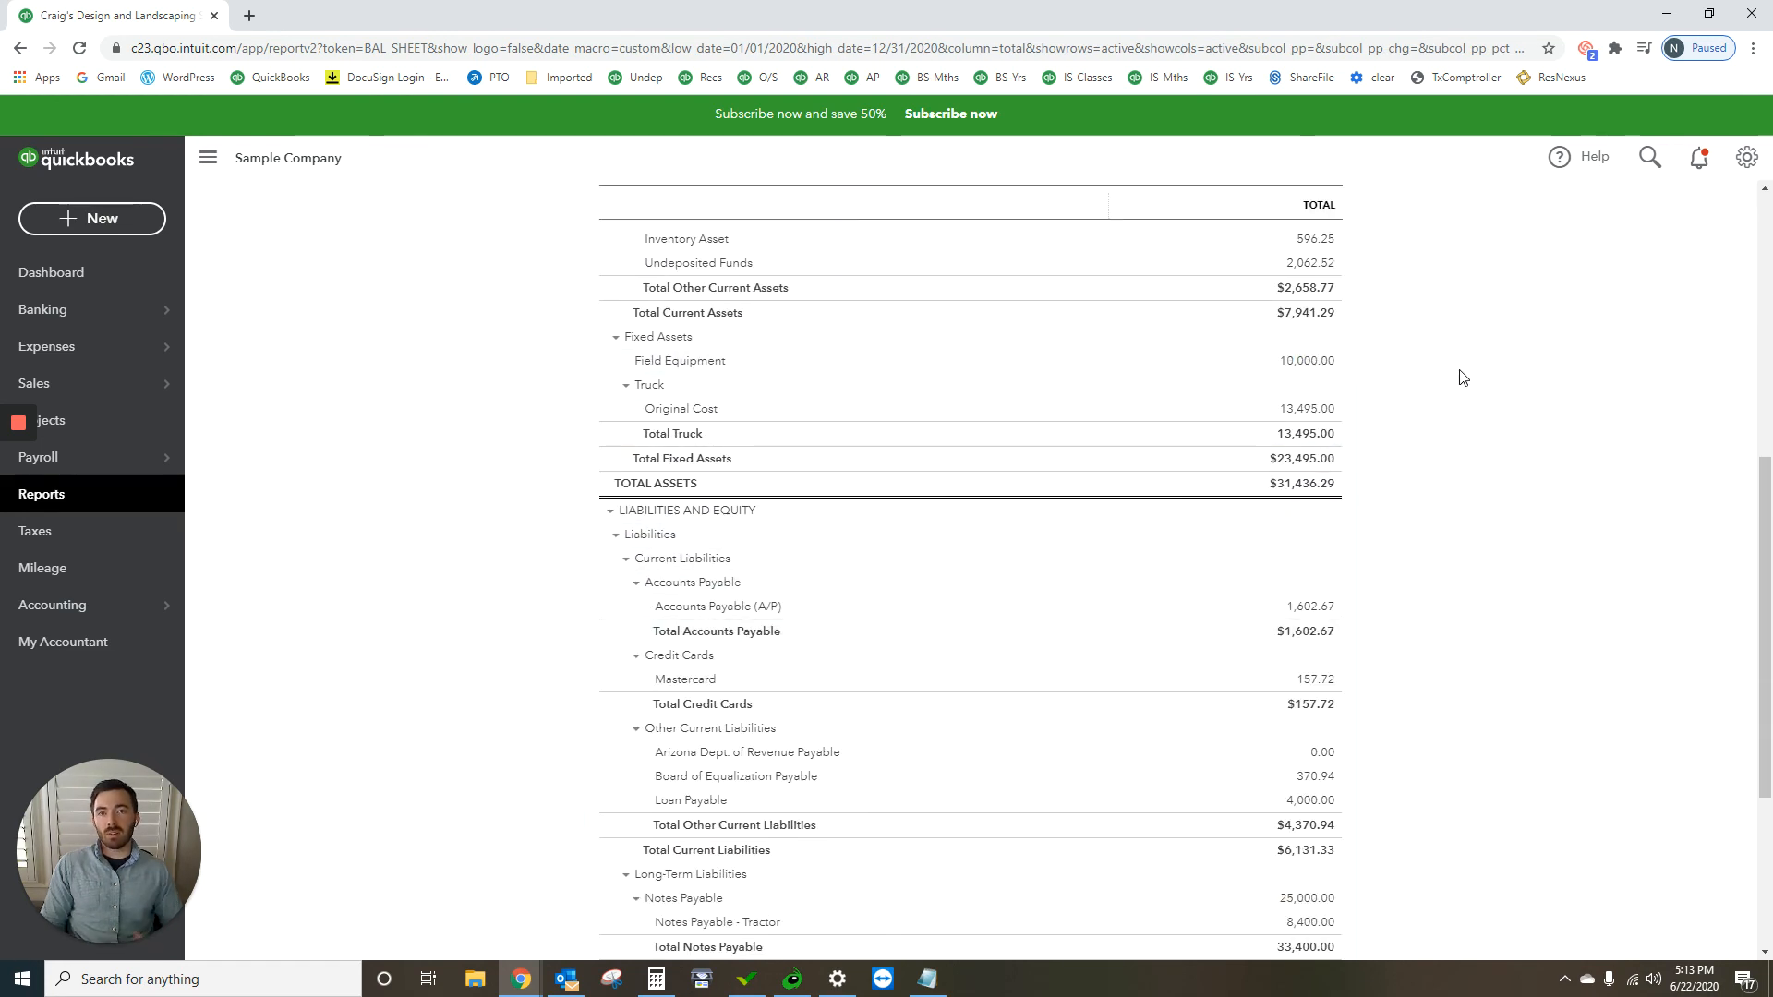